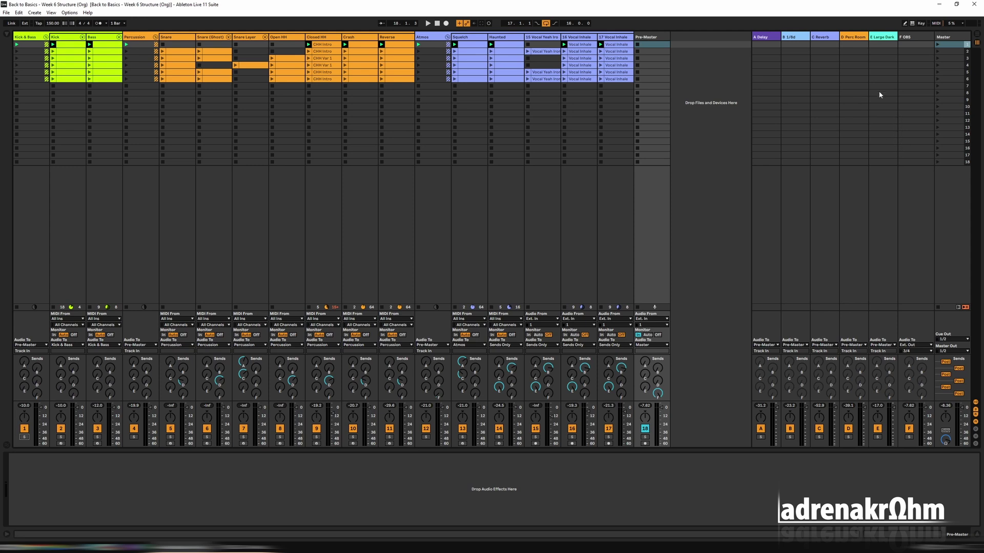
Launch scene 1, solo the Kick & Bass group, and open the first Bass clip to examine its notes.
click(938, 45)
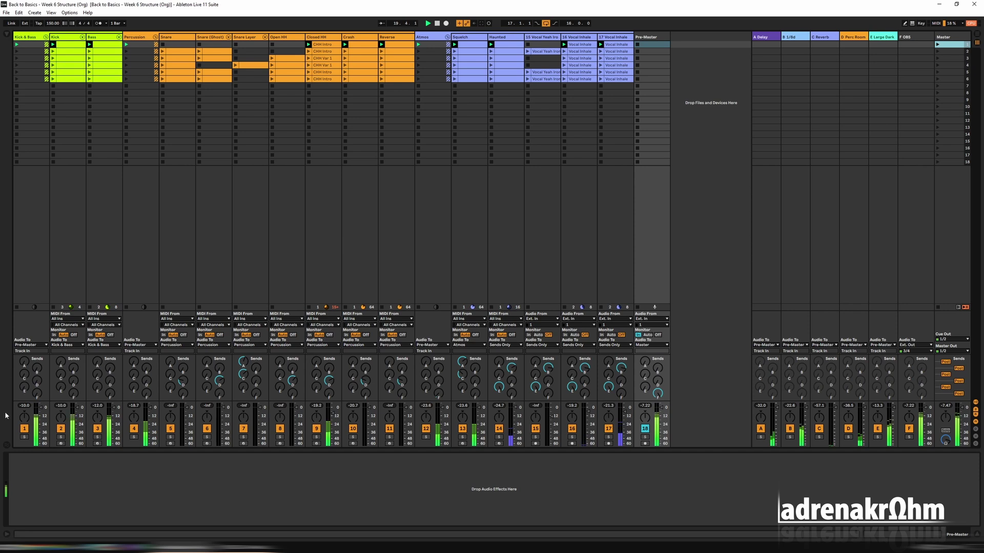
click(25, 437)
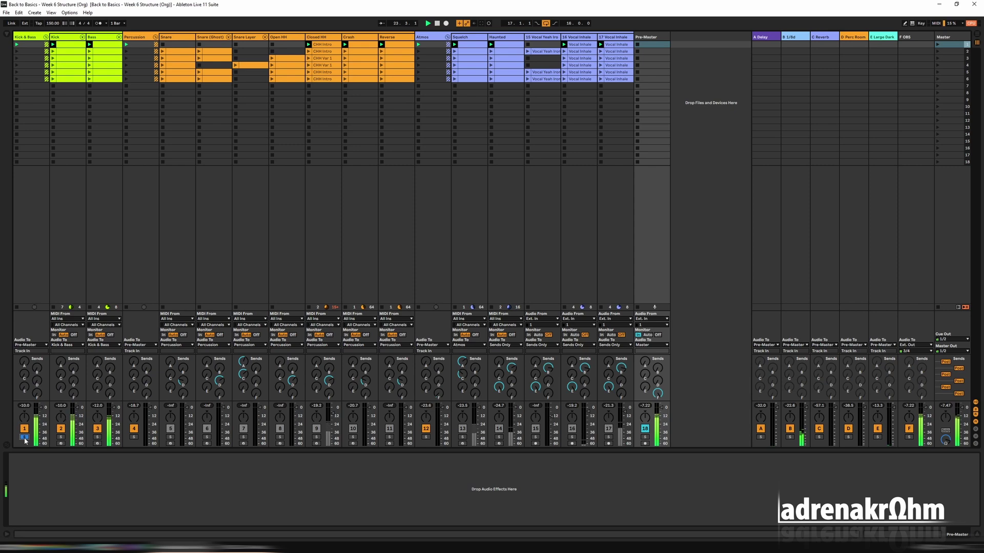
click(108, 51)
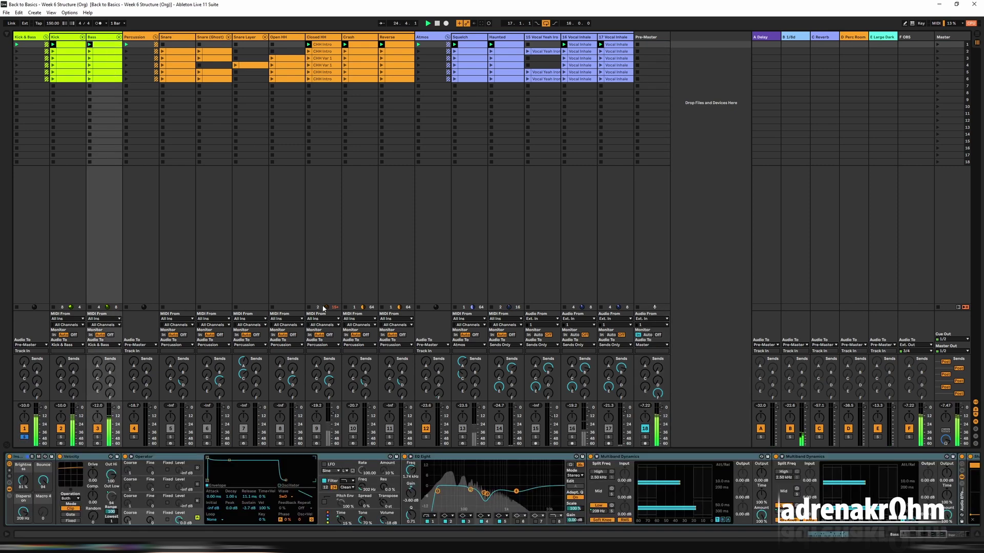
double_click(104, 44)
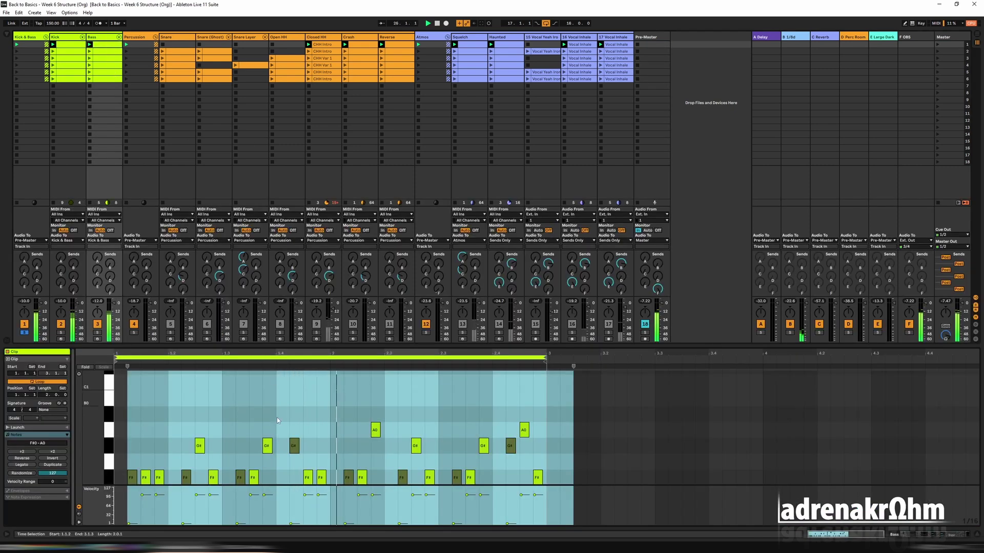
Solo the Percussion group instead of Kick & Bass and audition scenes 2 through 6 in turn.
click(24, 332)
click(133, 332)
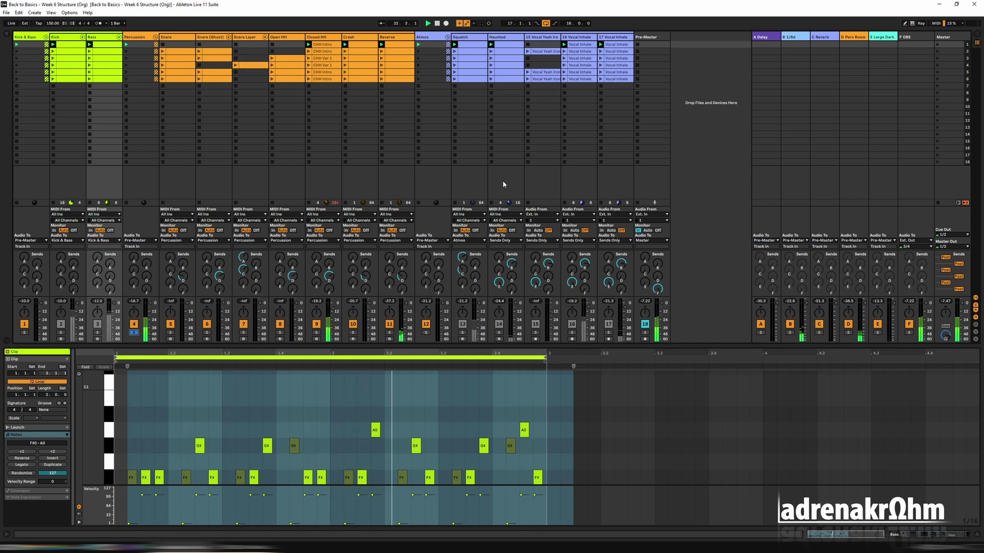
click(937, 52)
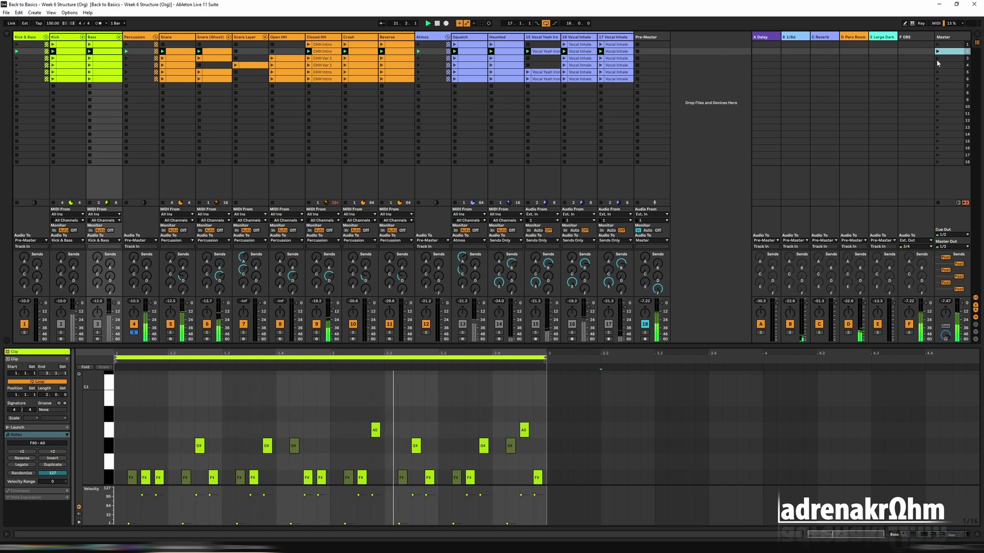
click(937, 58)
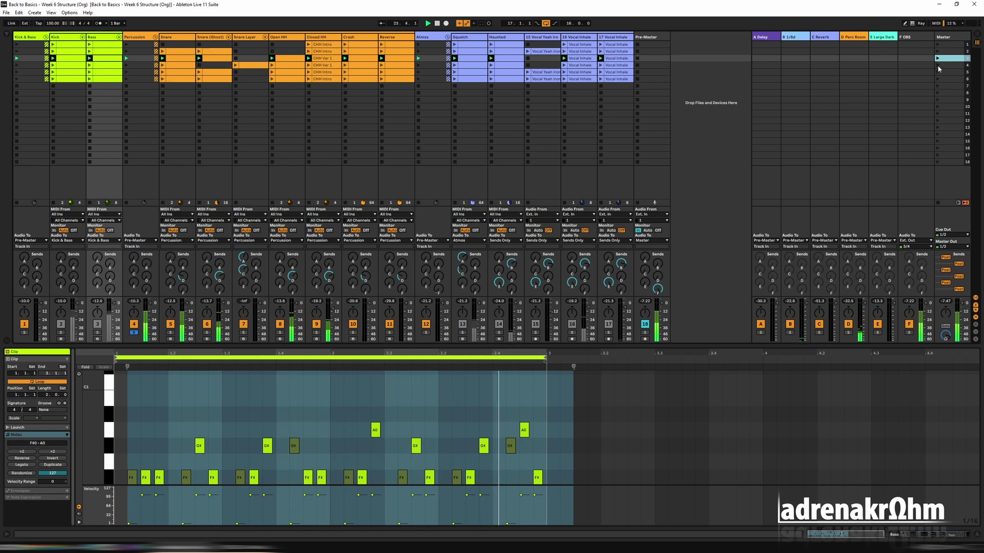
click(938, 65)
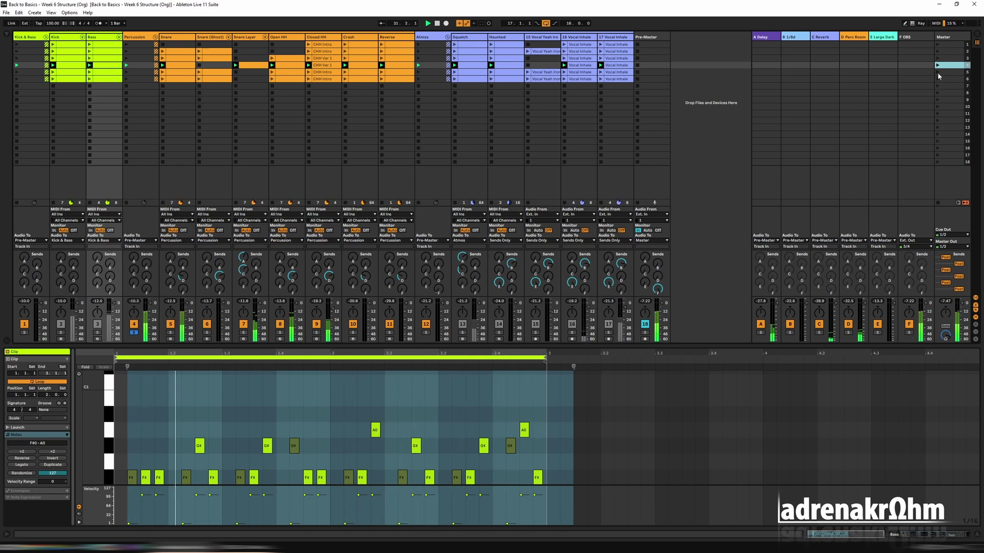
click(939, 75)
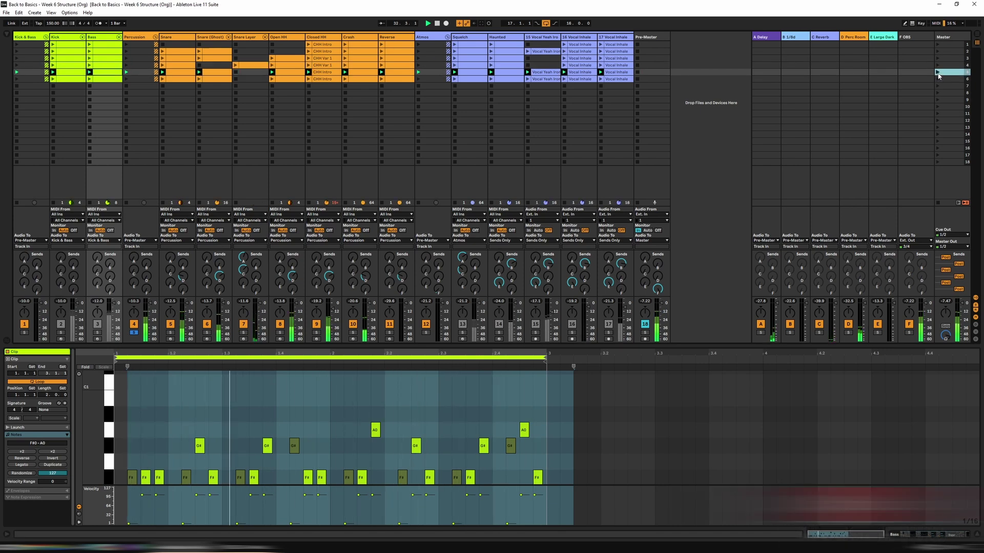
click(938, 80)
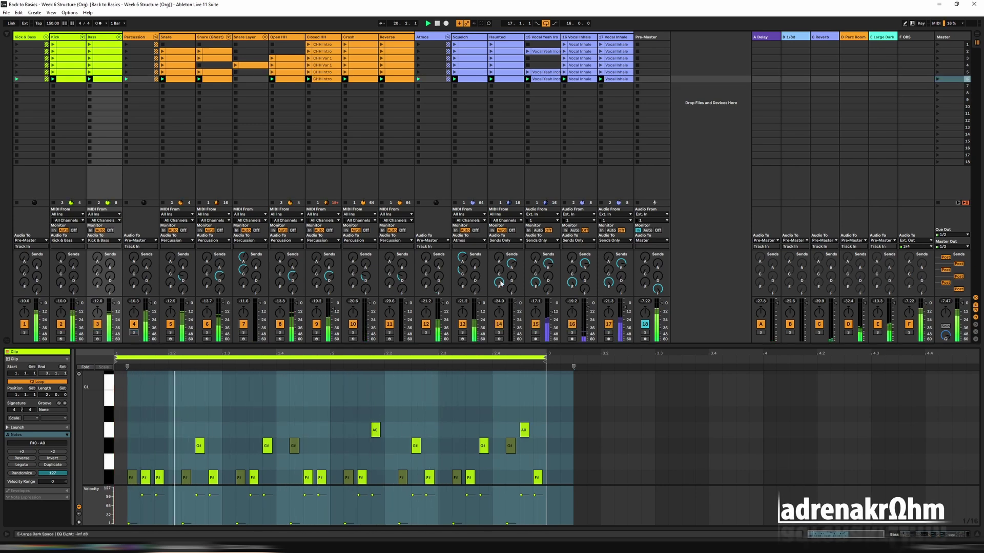
Audition the Atmos group in solo while launching scene 1, ending with the solo switched off.
click(426, 332)
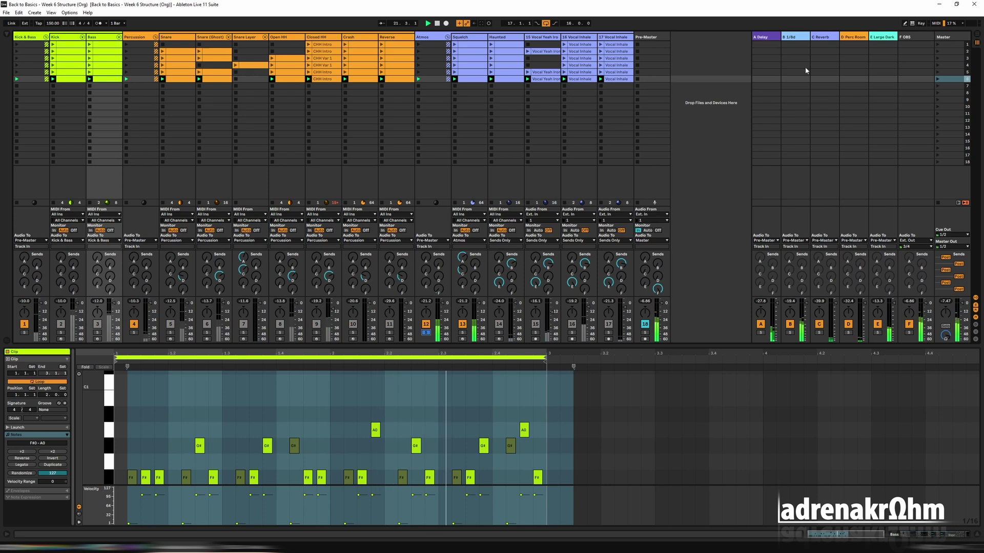
click(938, 45)
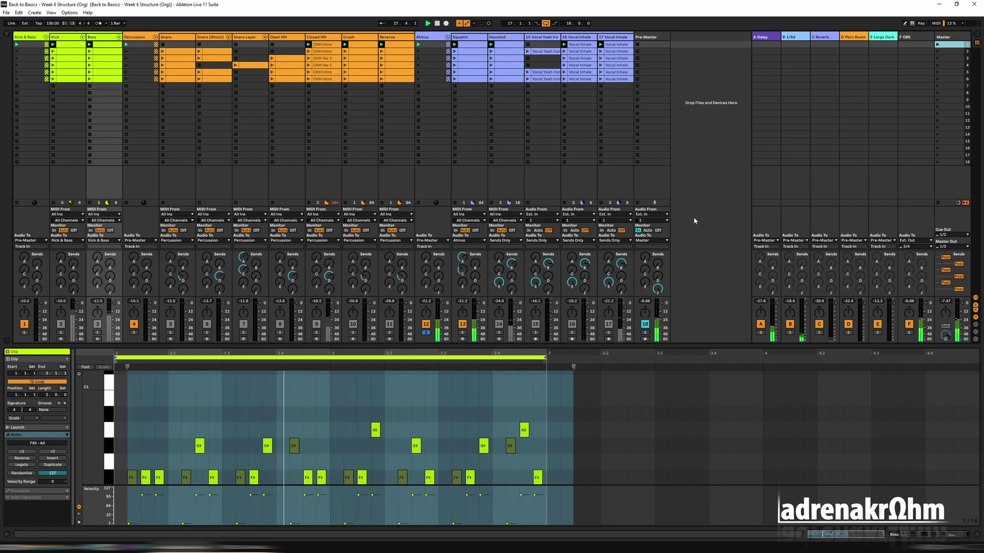
click(425, 333)
Mute the Squatch track and briefly solo the Atmos group to hear its remaining sounds.
click(462, 323)
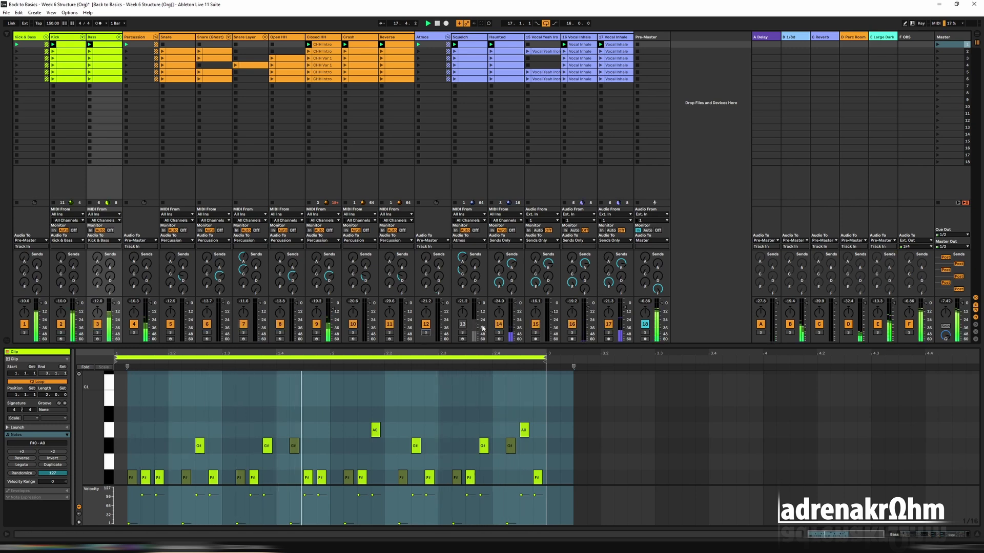
click(425, 332)
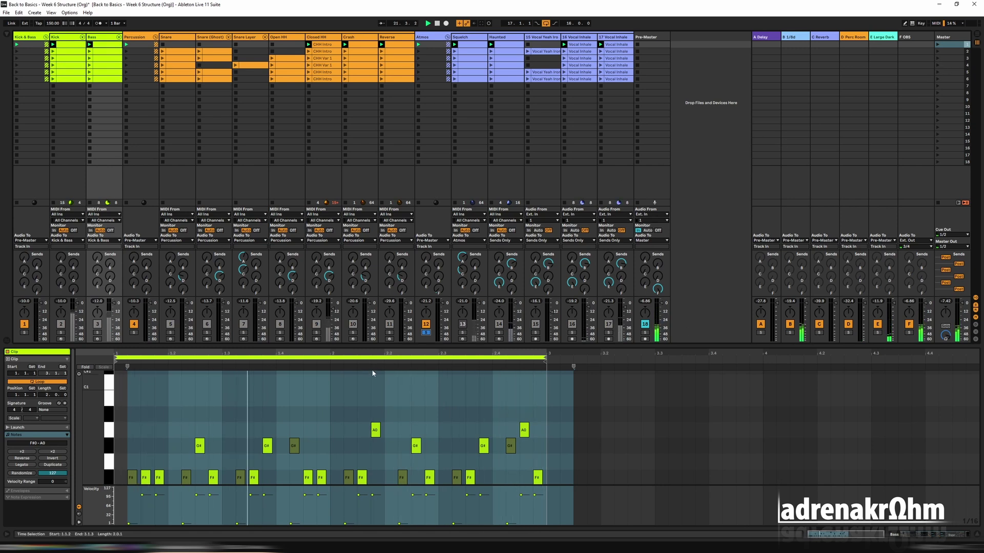
click(425, 333)
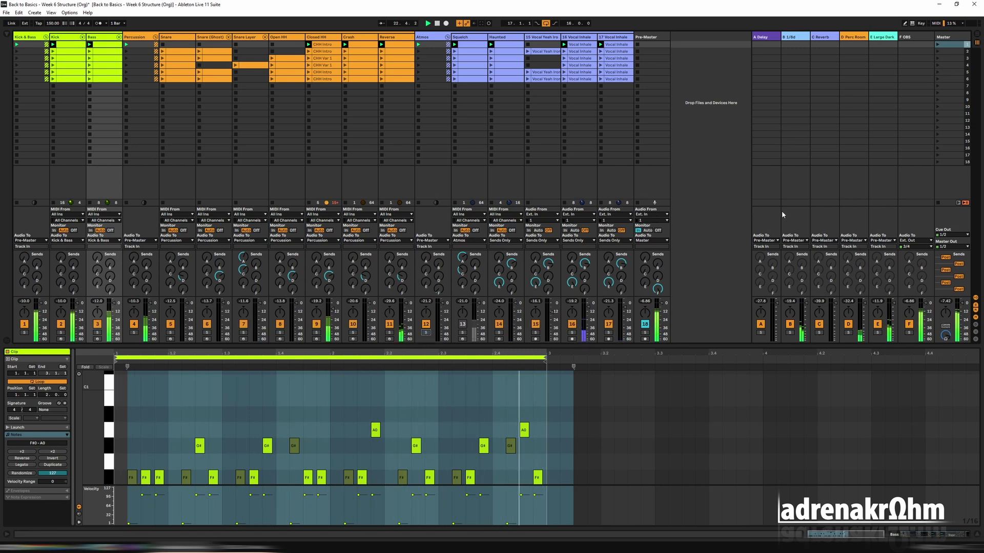
Audition scenes 3, 2, 5 and 4, muting the Kick & Bass and Percussion groups after scene 2.
click(937, 59)
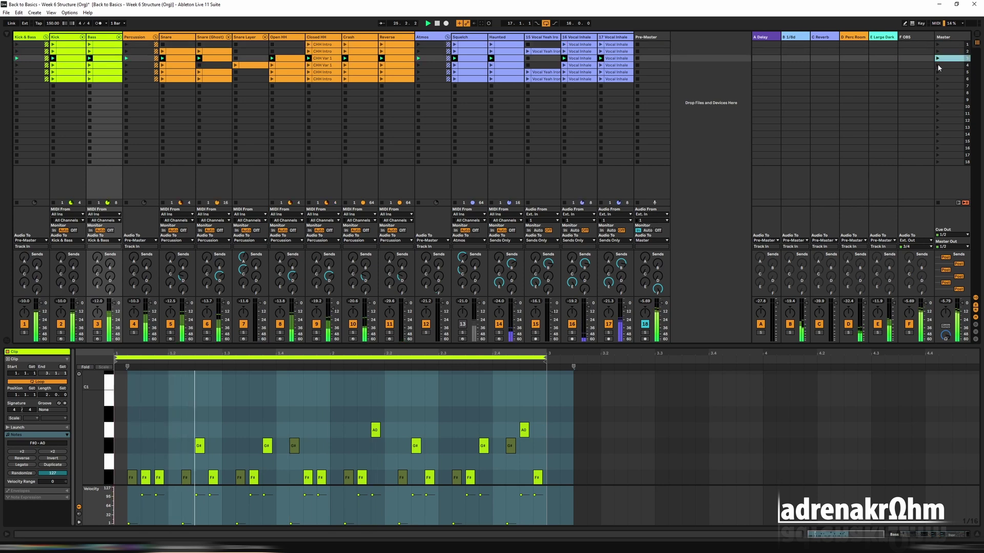
click(941, 52)
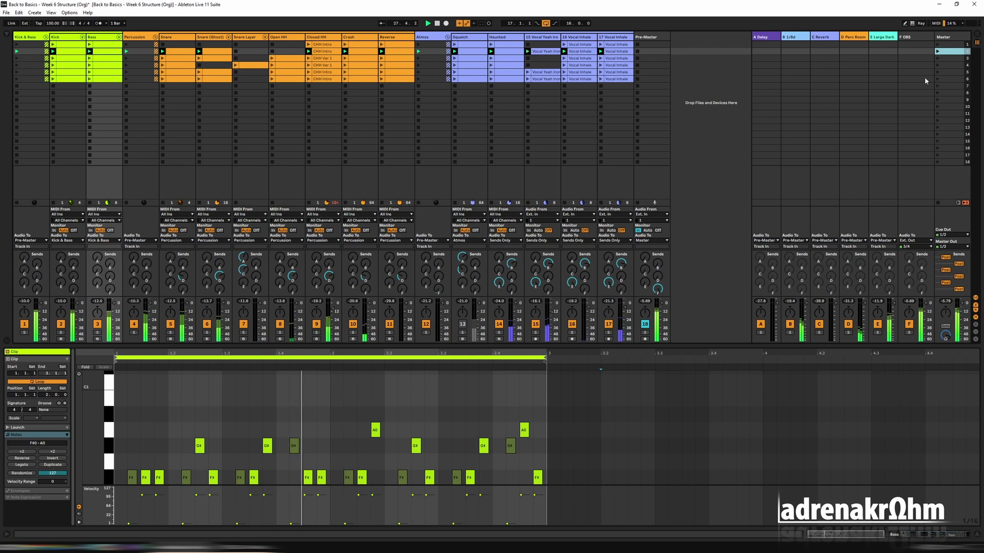
click(25, 324)
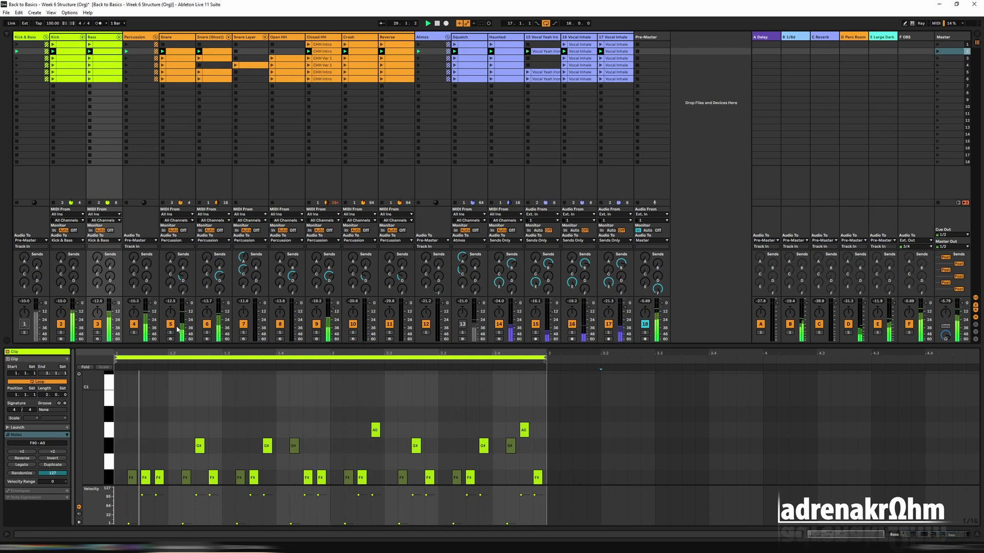
click(134, 324)
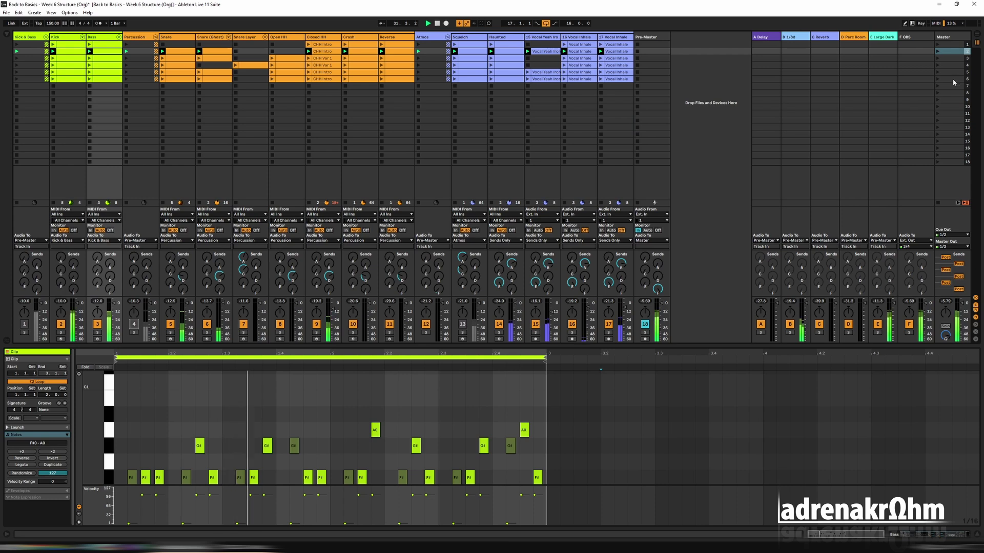
click(939, 72)
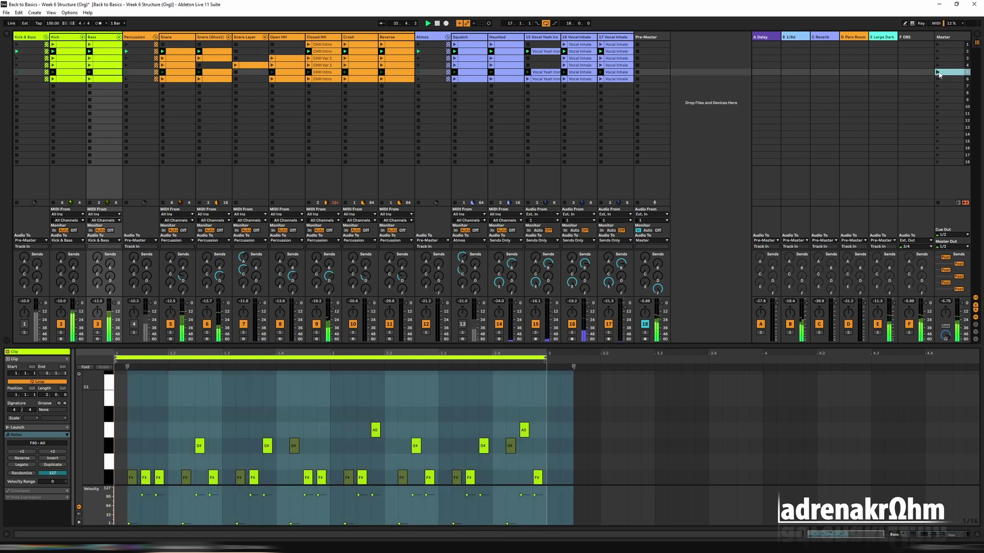
click(939, 66)
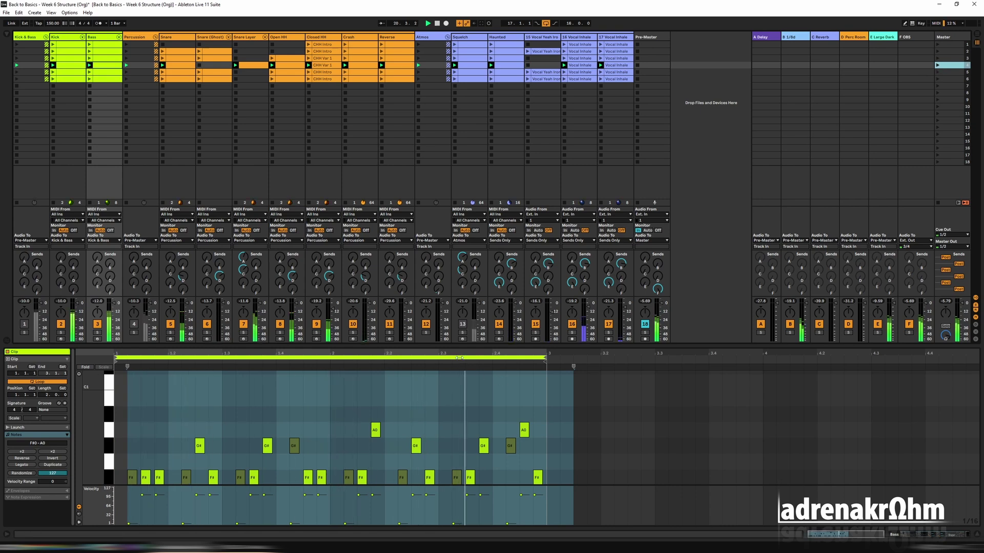
Unmute the Squatch track and the Kick & Bass group.
click(462, 324)
key(F1)
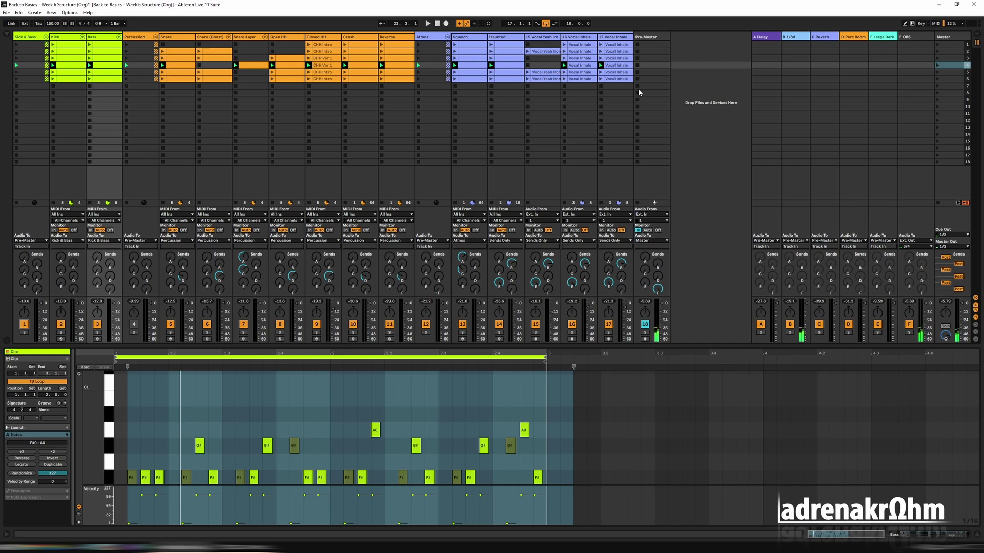
Delete the existing kick, bass and snare clips between bars 17 and 33 in the Arrangement View.
key(Tab)
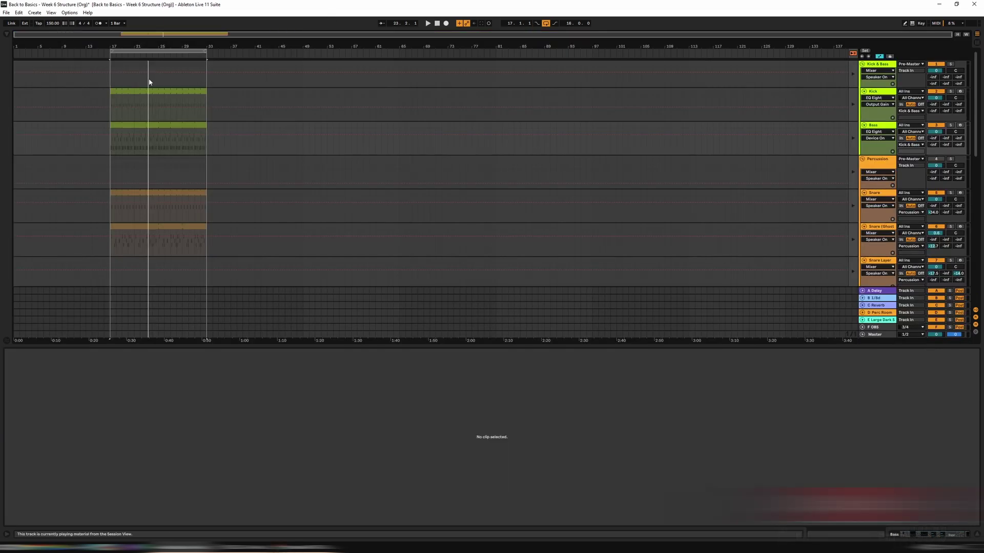
click(165, 132)
drag(224, 255, 107, 95)
key(Delete)
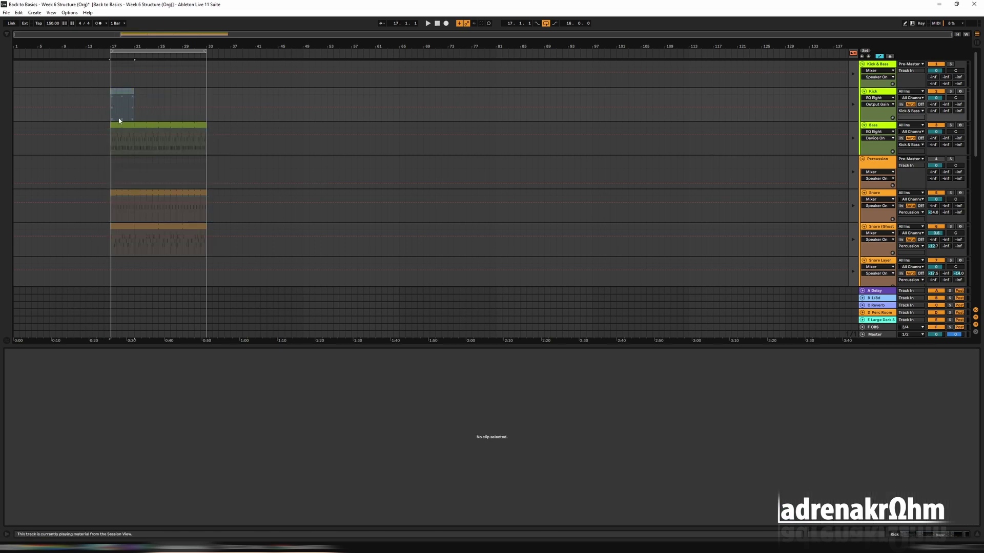
Copy the first Kick and Bass clips from the Session View to bar 1 of their arrangement tracks.
key(Tab)
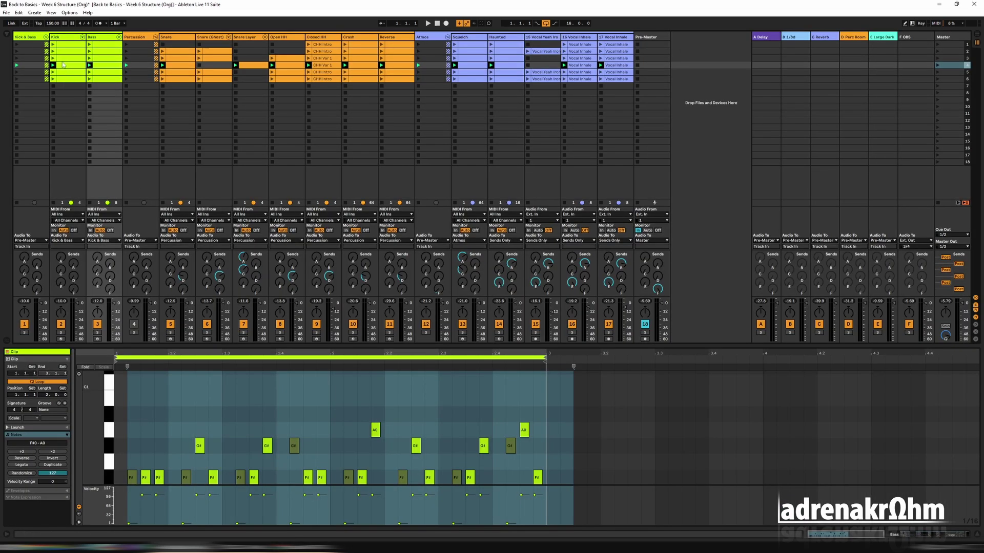
shift+click(100, 47)
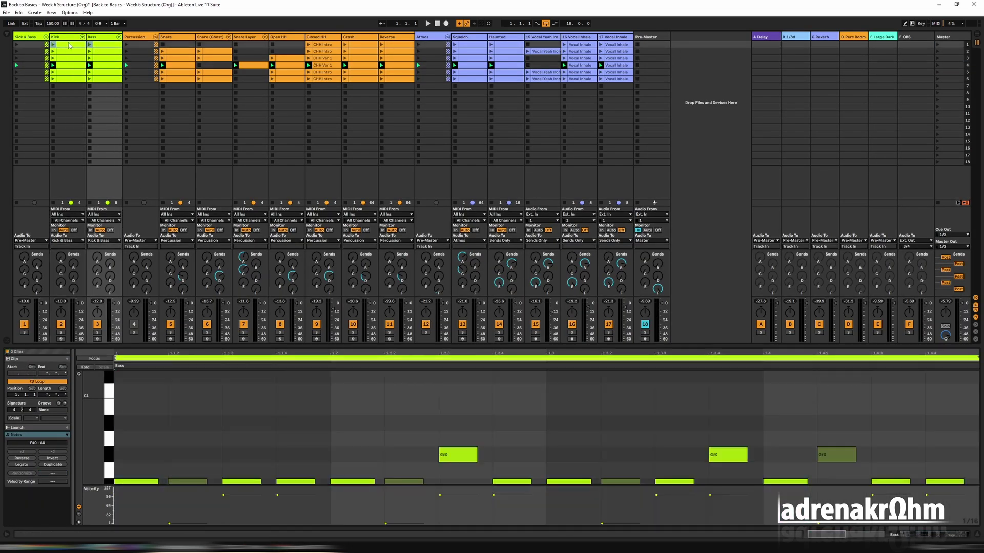
drag(70, 45, 207, 107)
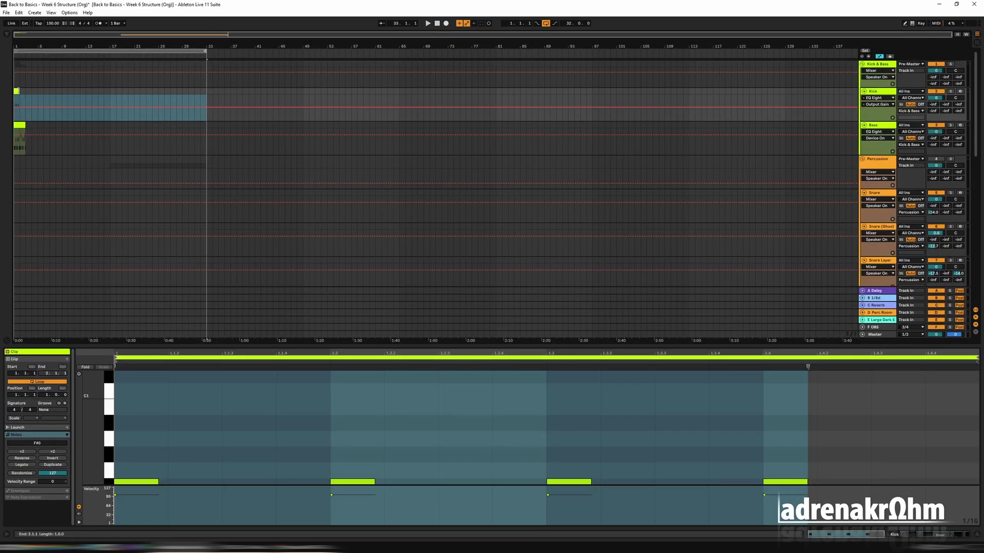
Extend the looped Kick and Bass clips to 32 bars, ending at bar 33, and play the section.
drag(19, 91, 201, 96)
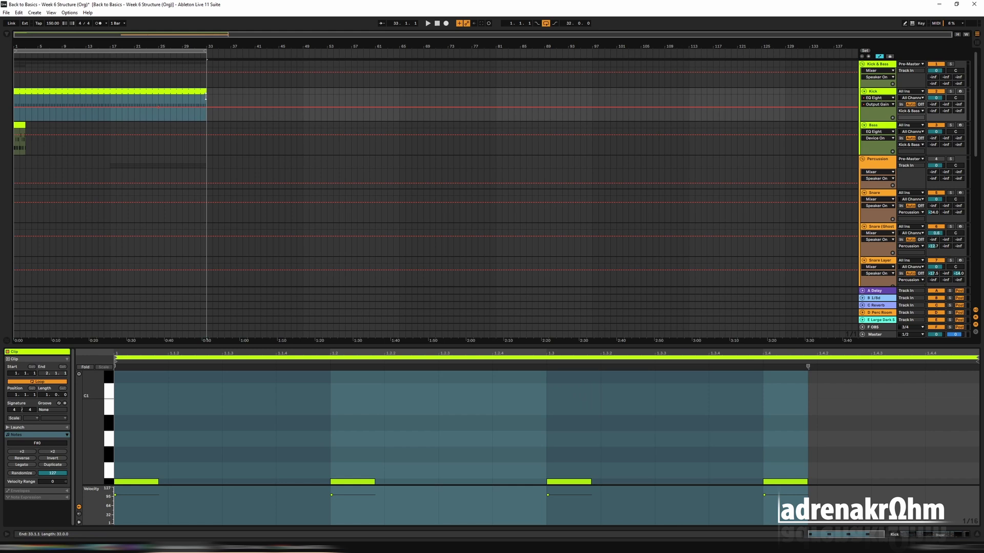
key(ctrl+a)
key(space)
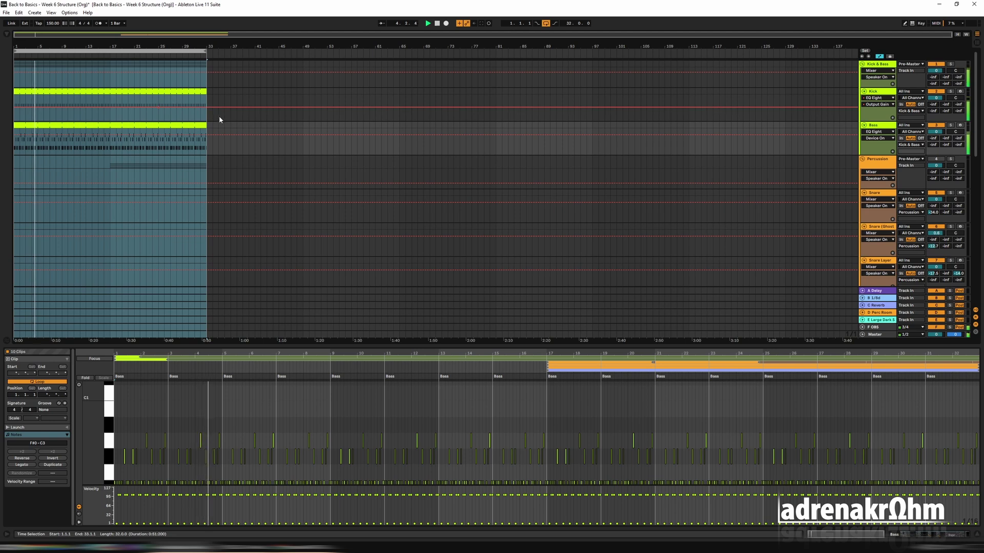
Consolidate the repeated Kick and Bass clips into a single 32-bar clip on each track.
right_click(140, 94)
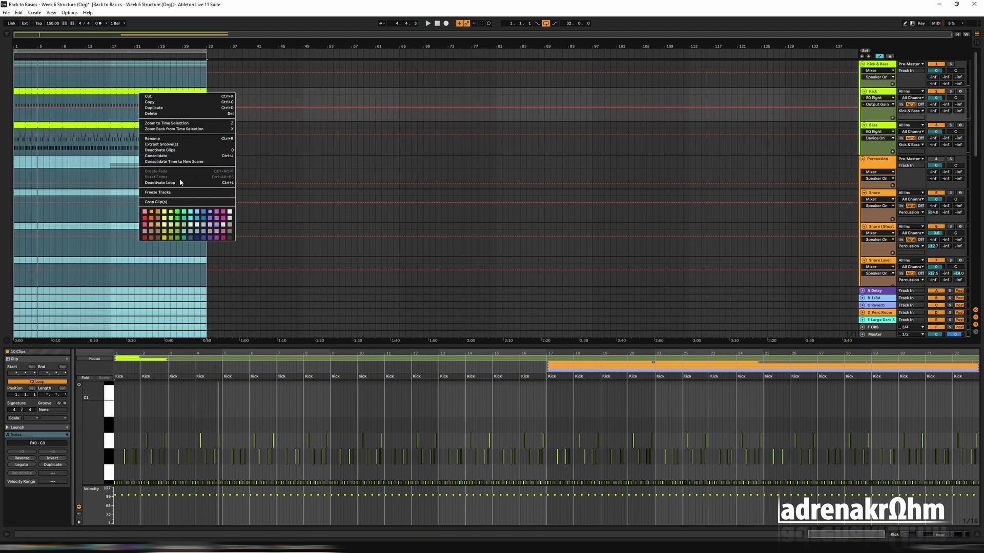
click(159, 156)
click(156, 125)
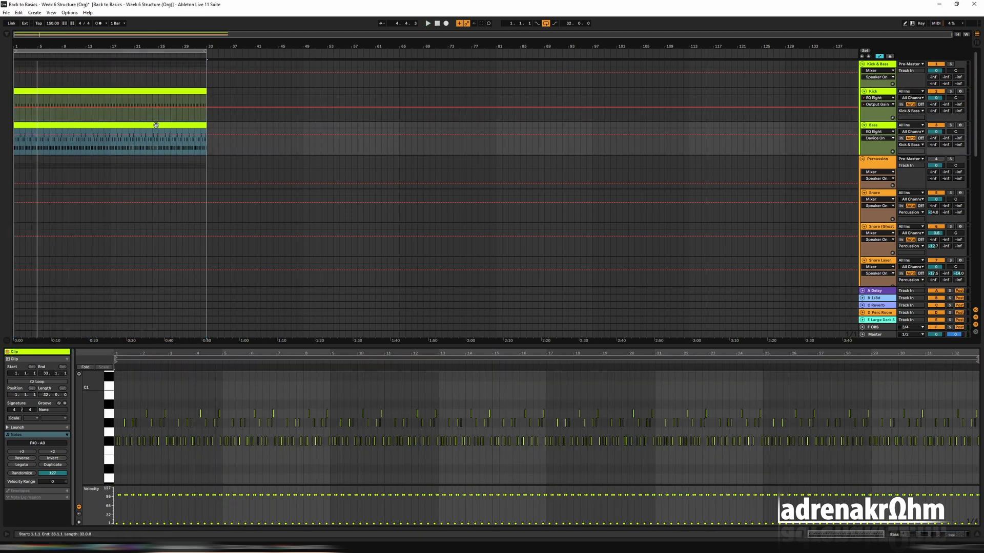
right_click(157, 125)
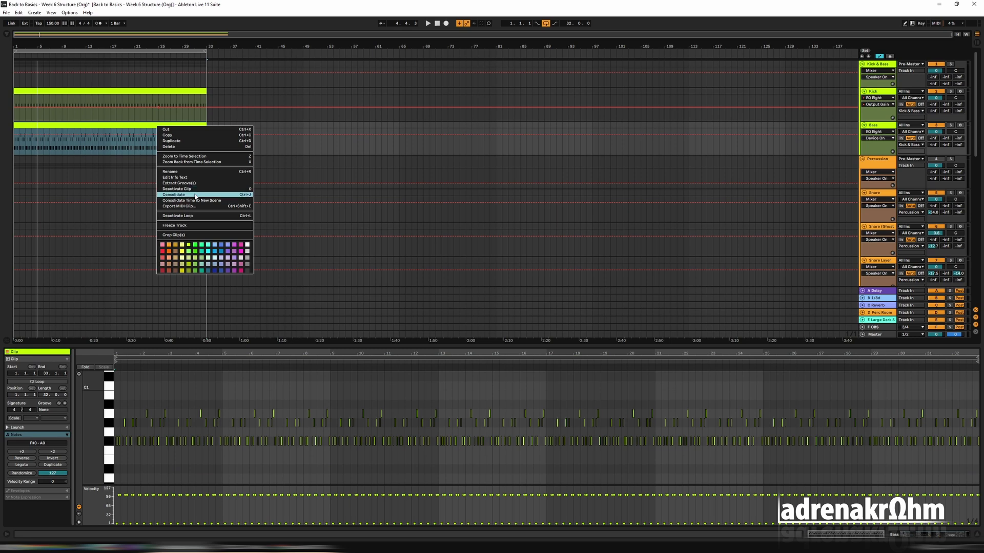
click(196, 197)
Duplicate the 32-bar Kick clip so the copy runs from bar 33 to bar 65.
click(236, 145)
click(197, 125)
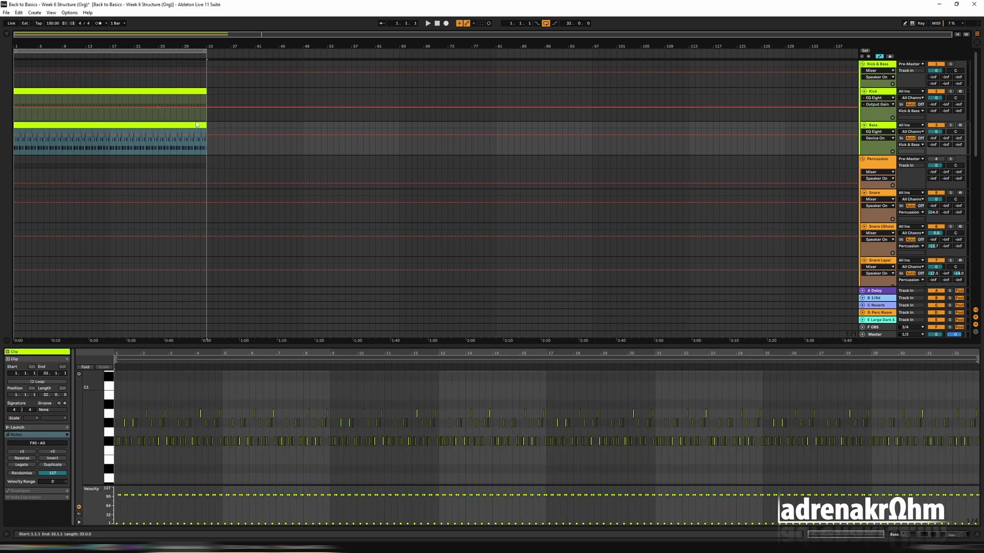
drag(188, 110, 122, 110)
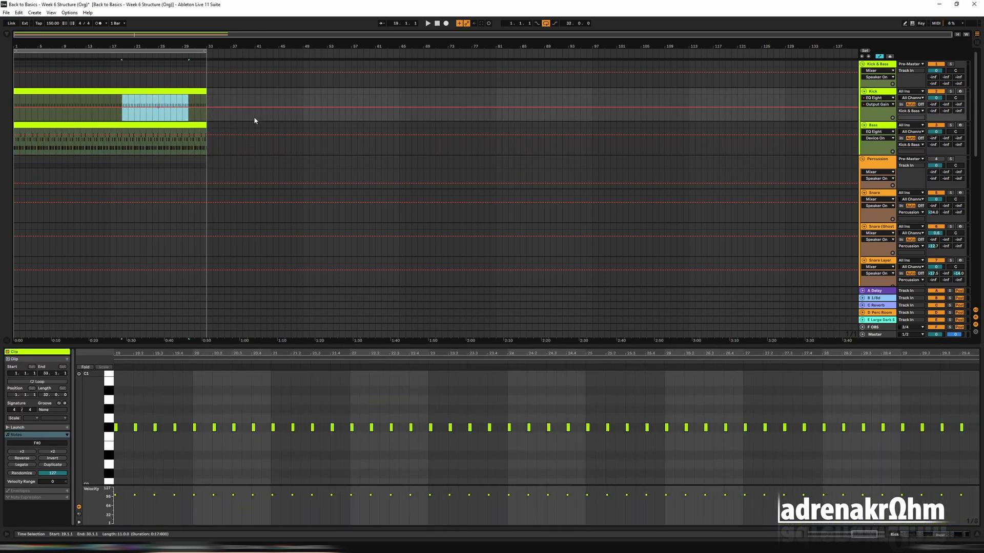
key(ctrl+d)
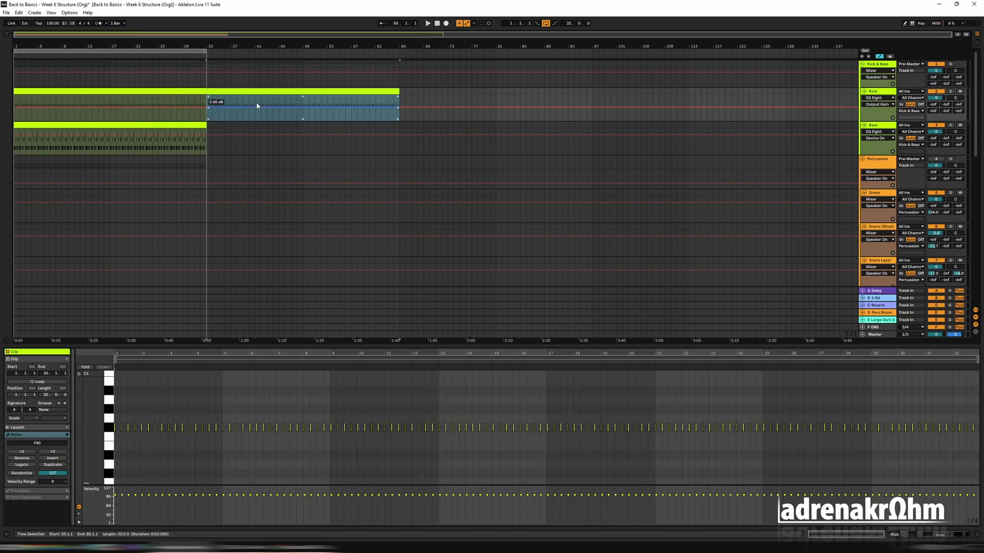
Duplicate the 32-bar Kick and Bass clips repeatedly until both tracks are filled to bar 353.
key(ctrl+d)
key(ctrl+d)
key(ctrl+d)
key(ctrl+d)
key(ctrl+d)
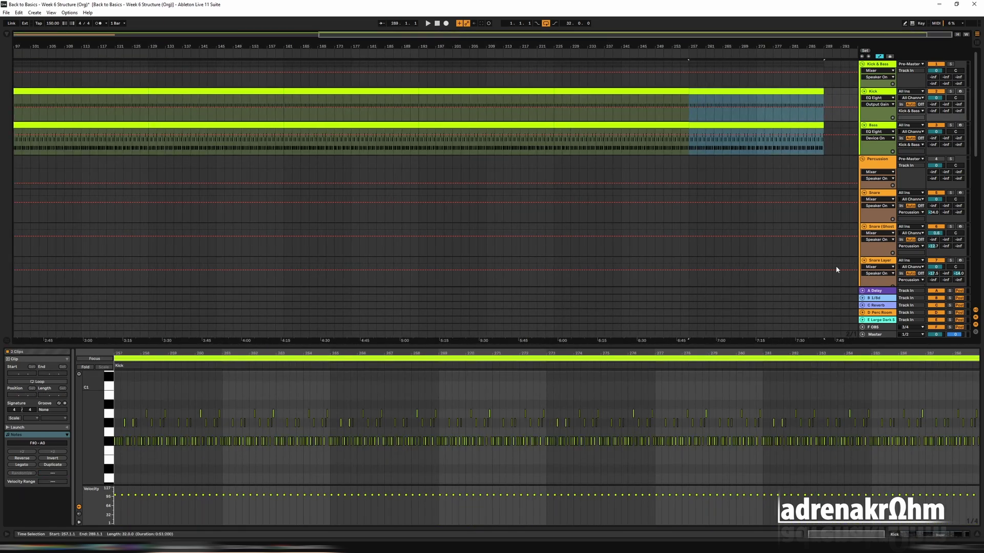
key(ctrl+d)
key(ctrl+d)
key(ctrl+d)
key(ctrl+d)
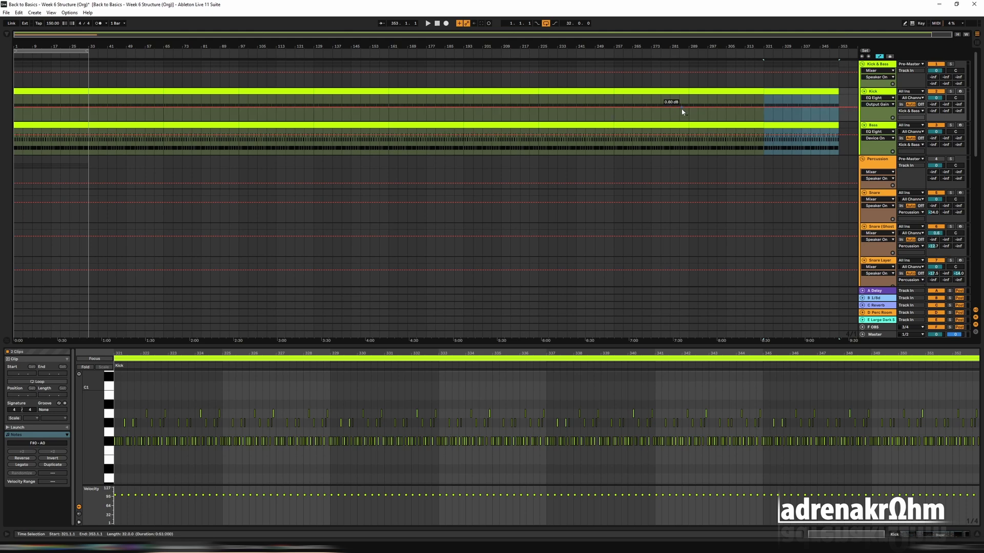
Shift all Kick and Bass clips 16 bars later to start at bar 17, and move the 32-bar loop to bar 17.
drag(681, 112, 8, 108)
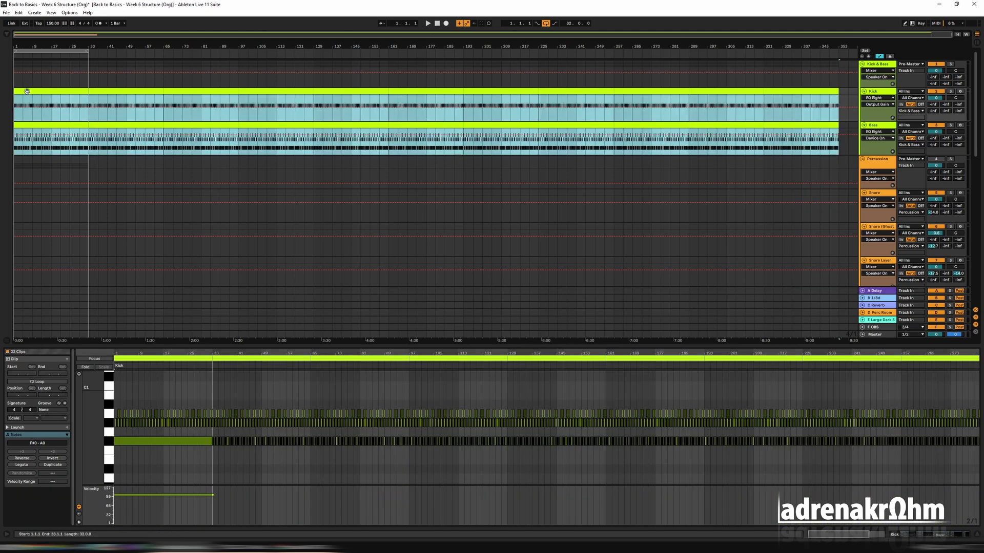
click(51, 98)
key(ctrl+shift+j)
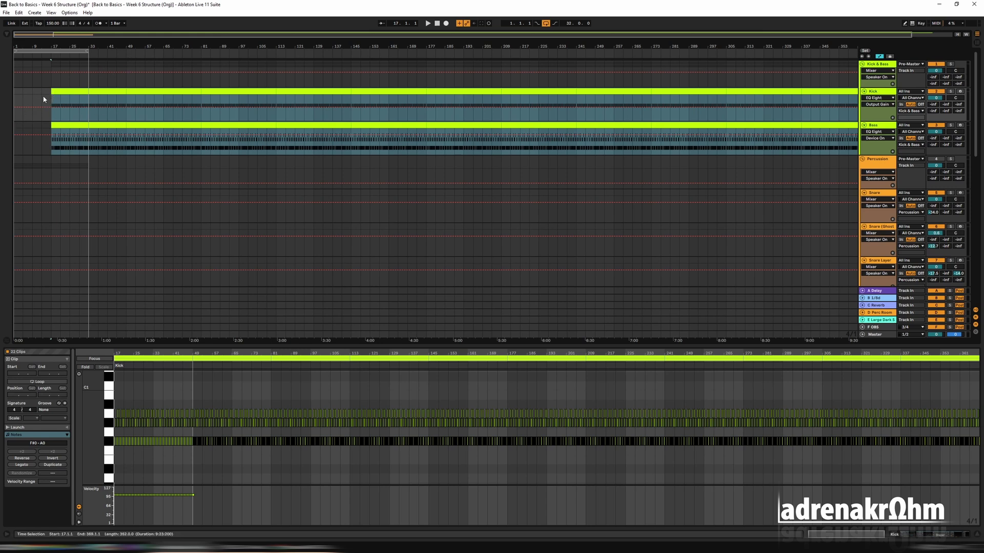
click(61, 51)
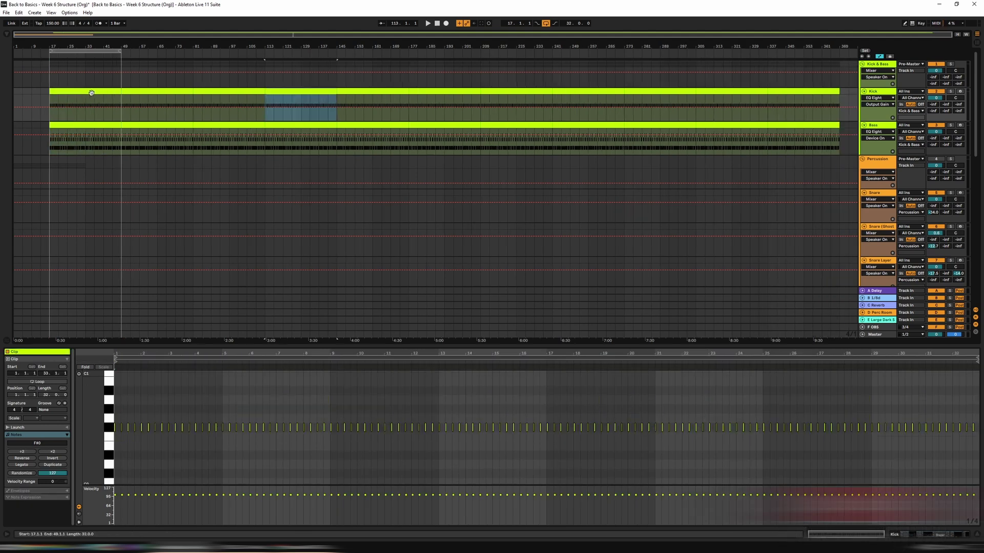
Delete the Kick and Bass clips after bar 305 and set the loop to span 288 bars from bar 17.
click(188, 93)
drag(189, 92, 579, 93)
drag(70, 50, 651, 50)
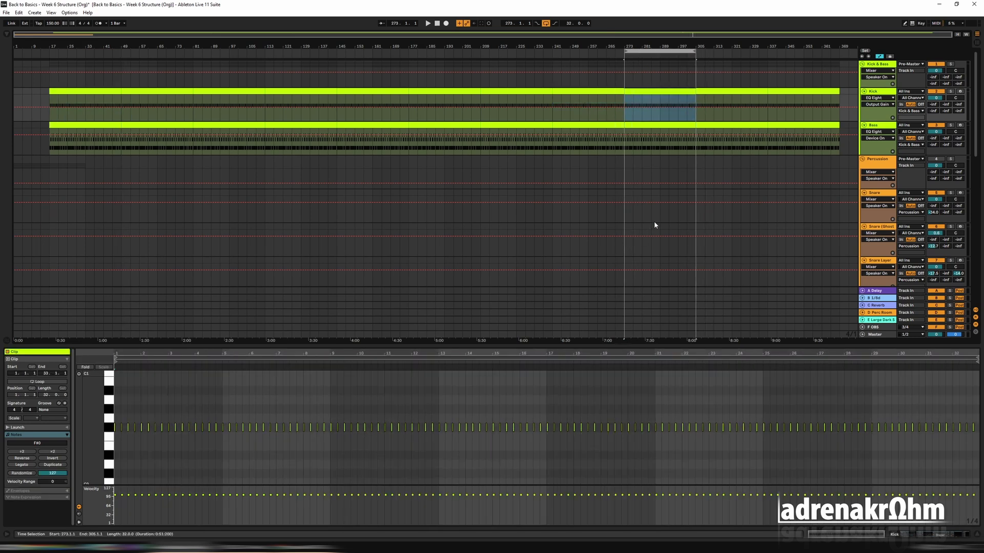
key(ctrl+d)
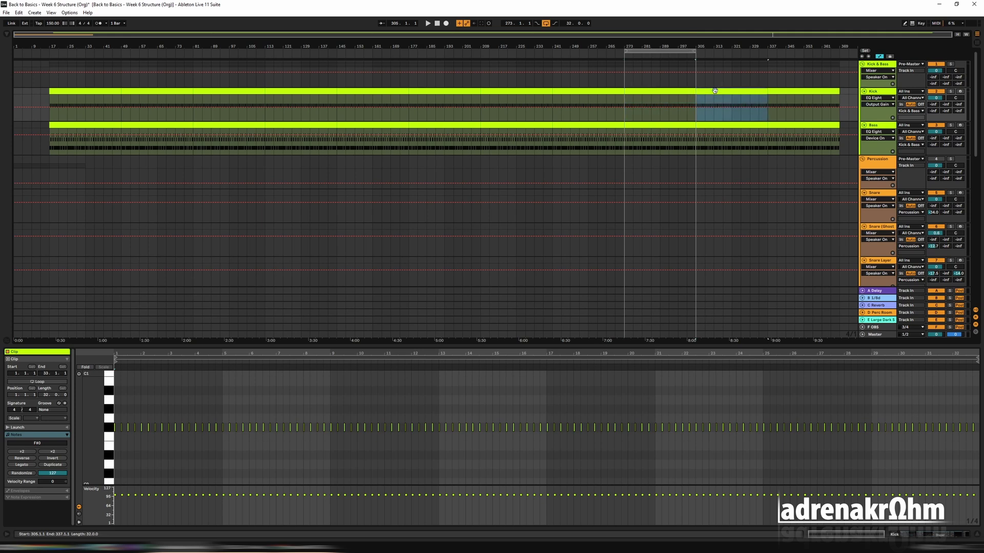
key(Delete)
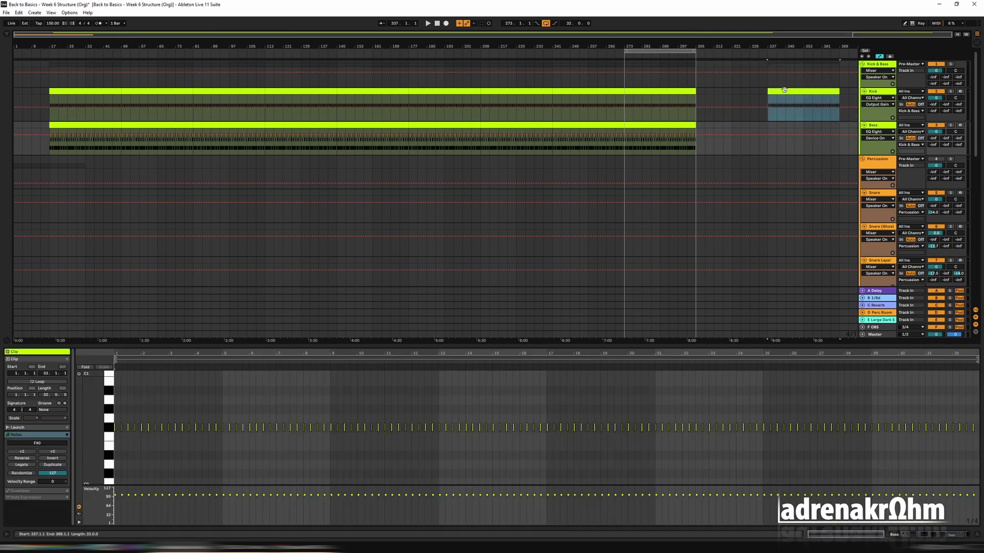
key(Delete)
click(51, 75)
Shorten the Kick and Bass clips at bar 145 to 16 bars, leaving a gap from bar 161 to bar 177.
drag(336, 105, 408, 105)
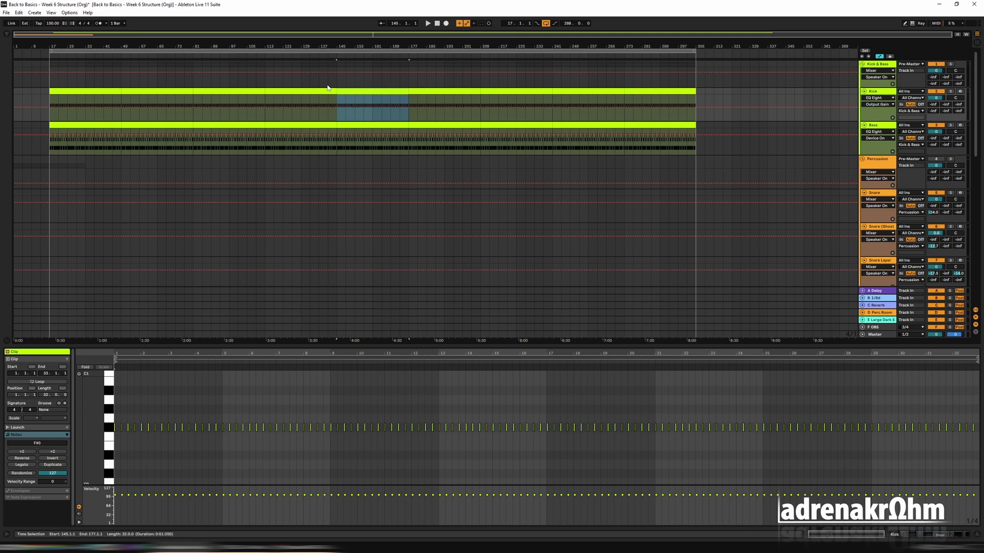
key(ctrl+d)
key(ctrl+z)
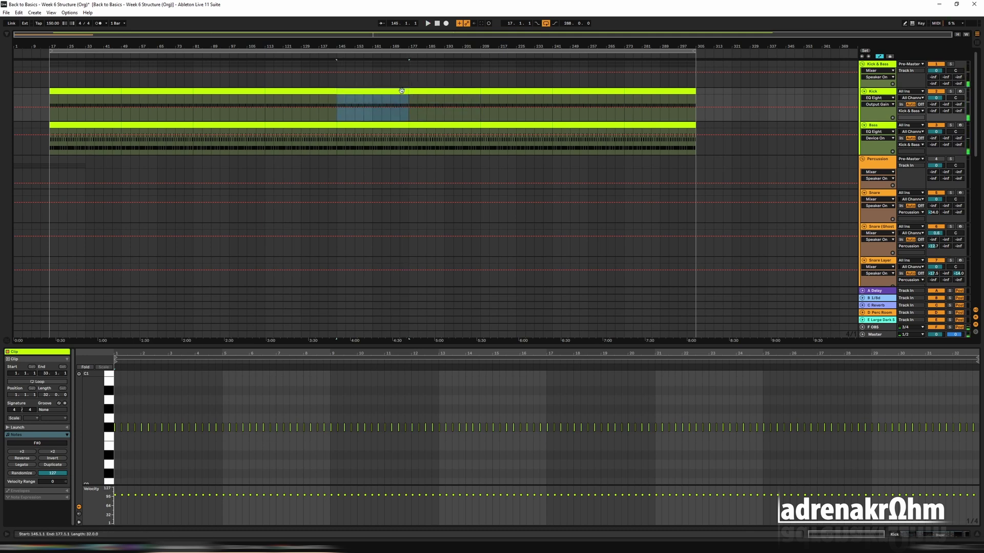
drag(408, 94, 373, 94)
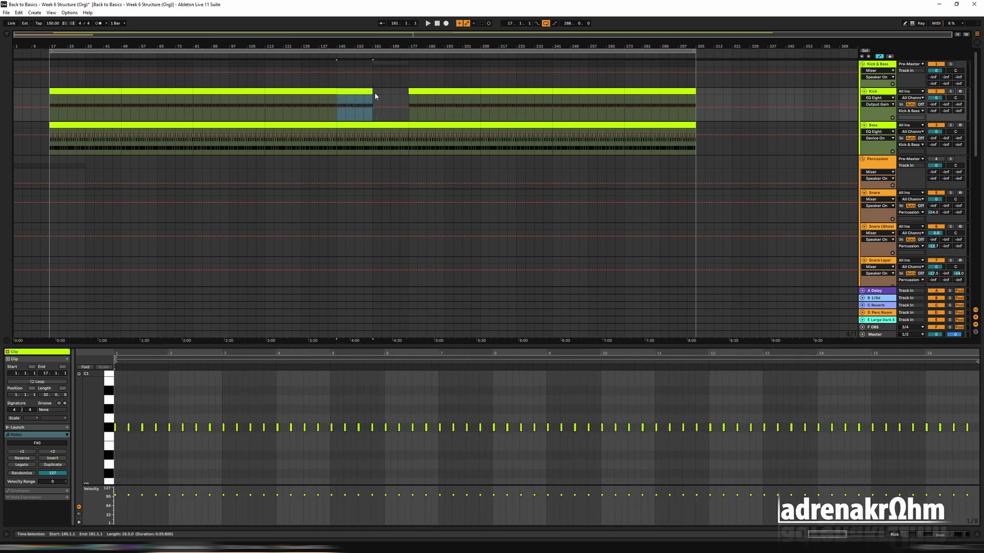
click(409, 124)
mouse_move(409, 124)
mouse_down()
mouse_move(372, 125)
mouse_move(400, 125)
mouse_up()
key(Delete)
click(400, 100)
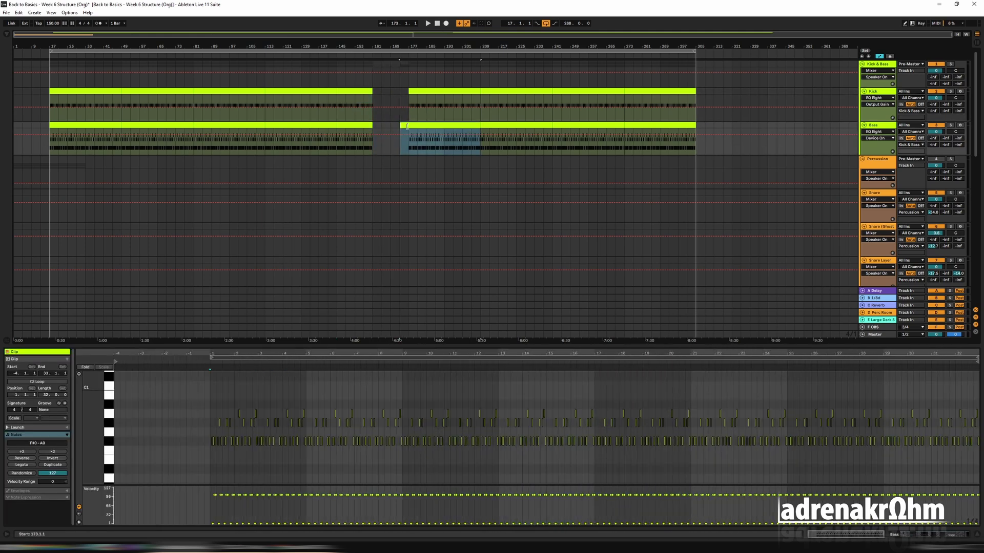
Insert a MIDI track, place it above the Kick & Bass group, and color it magenta.
right_click(871, 64)
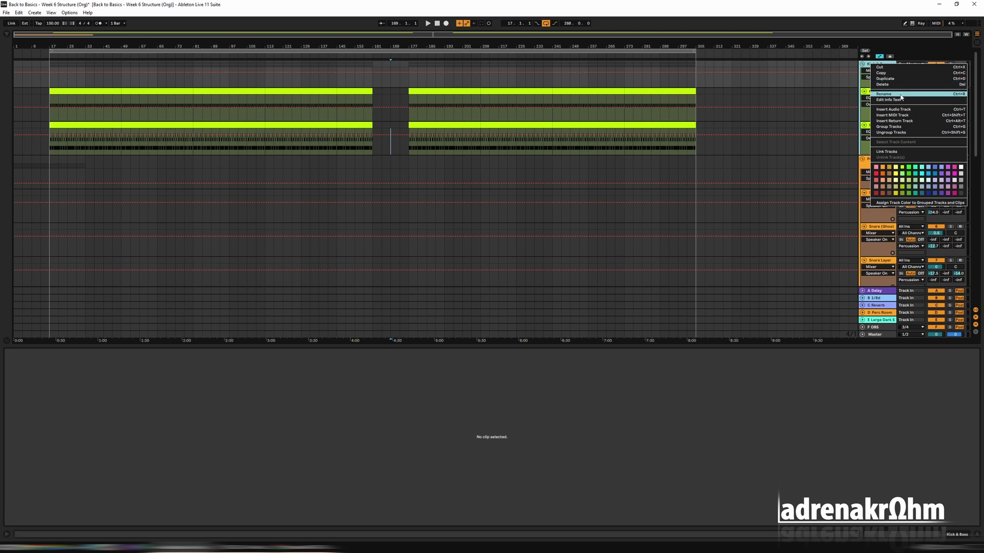
click(905, 116)
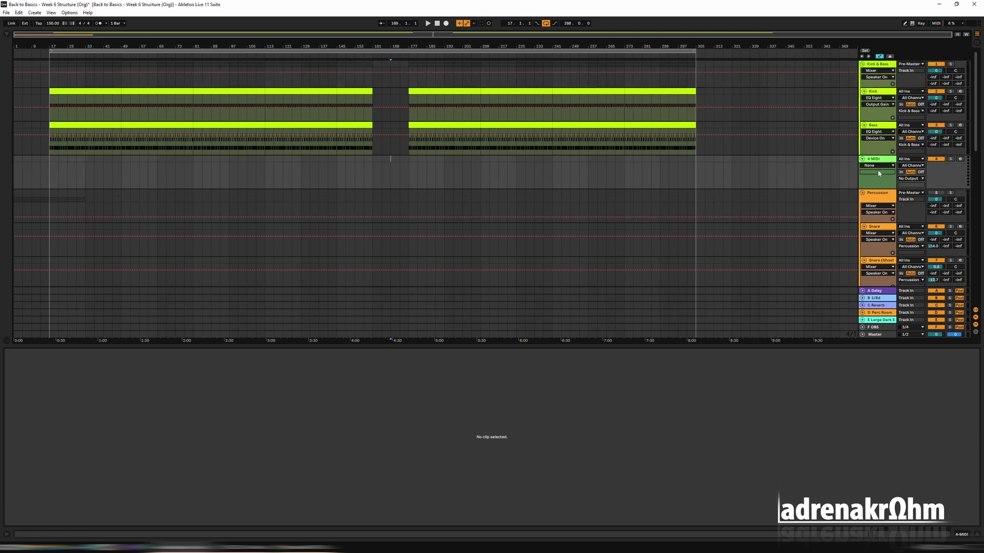
right_click(883, 65)
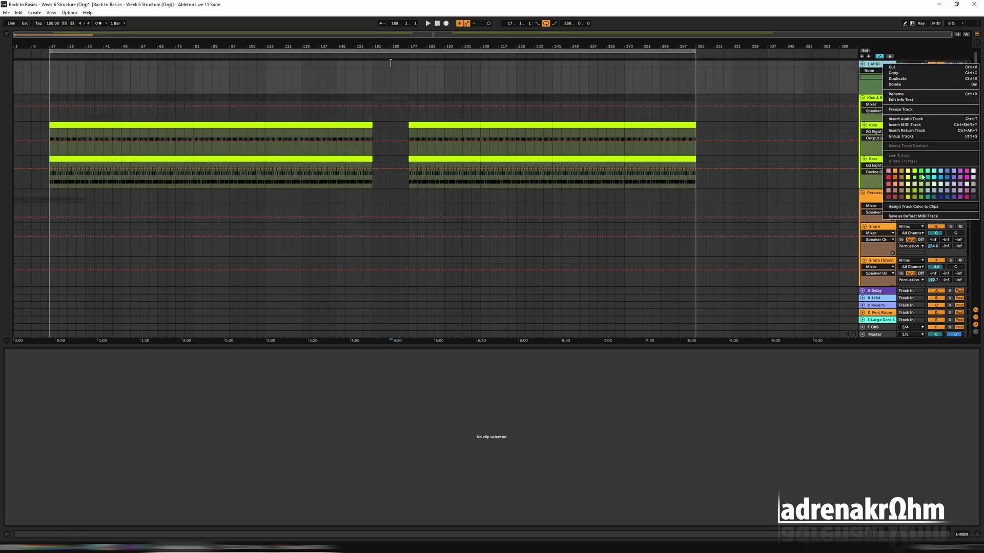
click(967, 197)
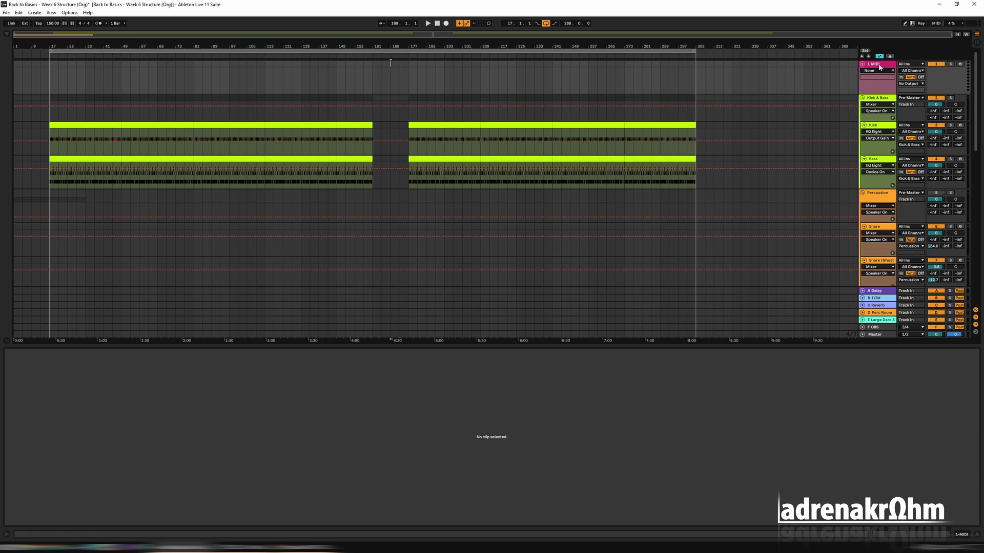
Create an empty 32-bar MIDI clip at bar 17 on the magenta track and duplicate it repeatedly along the timeline.
key(ctrl+shift+m)
drag(51, 68, 123, 67)
key(ctrl+d)
key(ctrl+d)
key(ctrl+d)
key(ctrl+d)
key(ctrl+d)
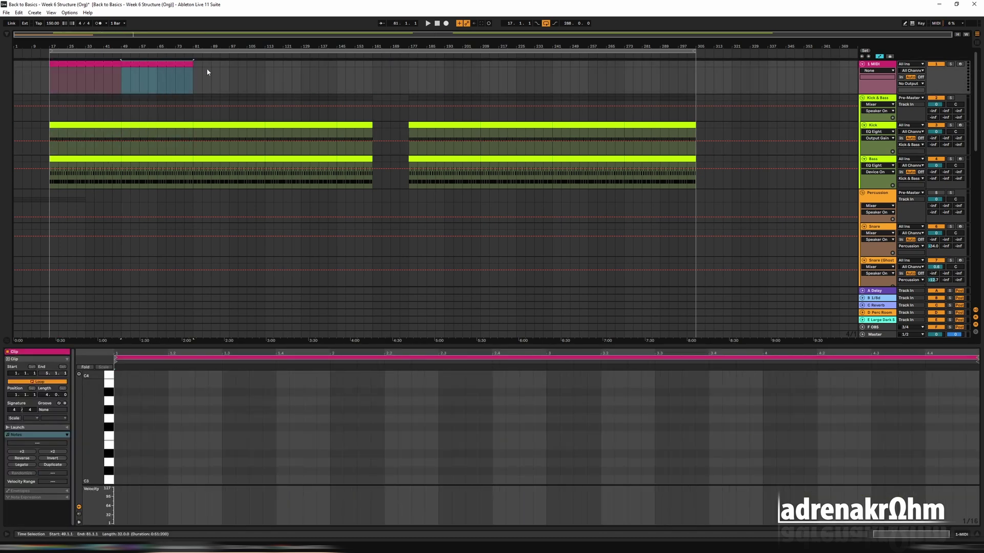
Clear the empty MIDI clips between bars 161 and 177, and duplicate the 32-bar clip from bar 177 up to bar 305.
drag(408, 76, 372, 76)
click(418, 63)
key(ctrl+d)
key(ctrl+d)
key(ctrl+d)
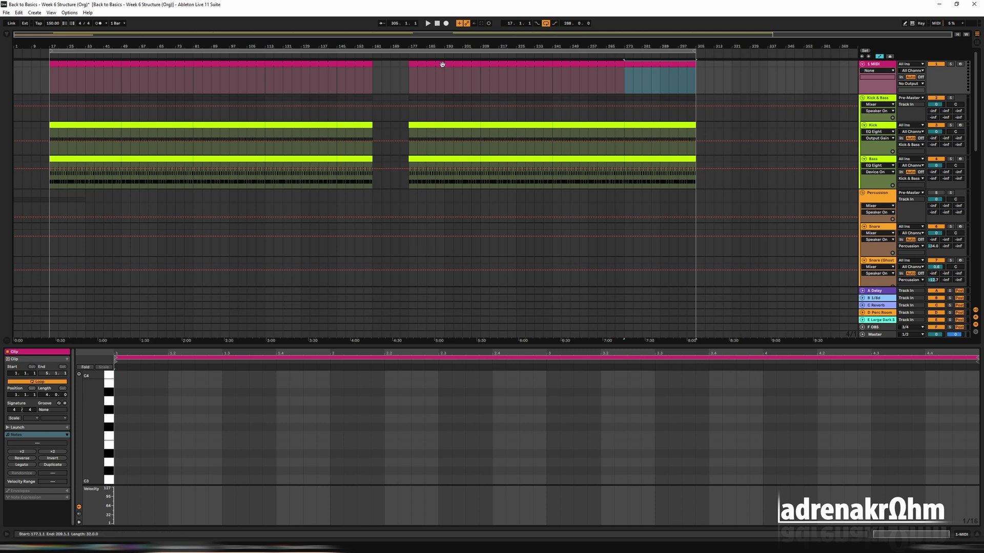
Review the 32-bar Kick and Bass sections on both sides of the gap at bar 161.
click(449, 125)
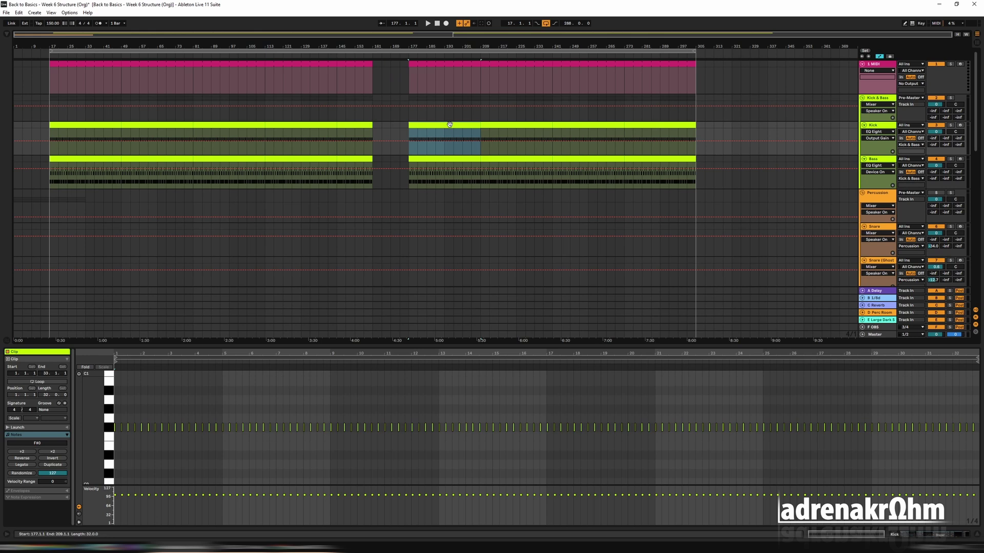
click(513, 124)
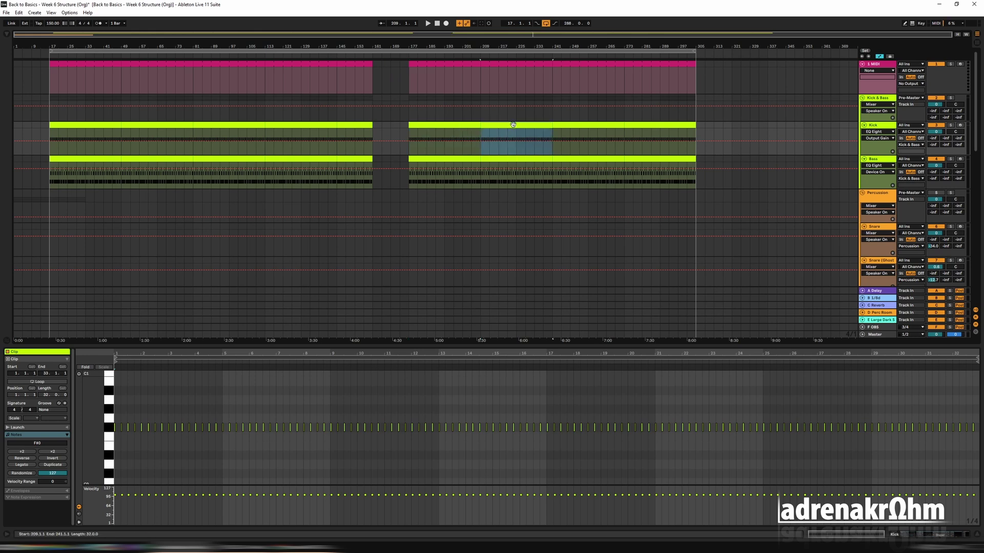
click(318, 159)
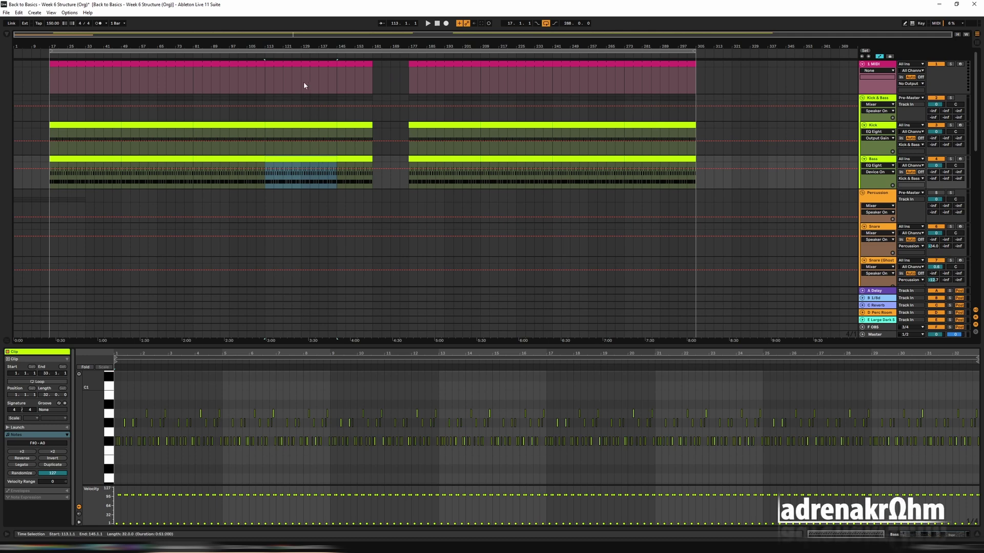
click(229, 125)
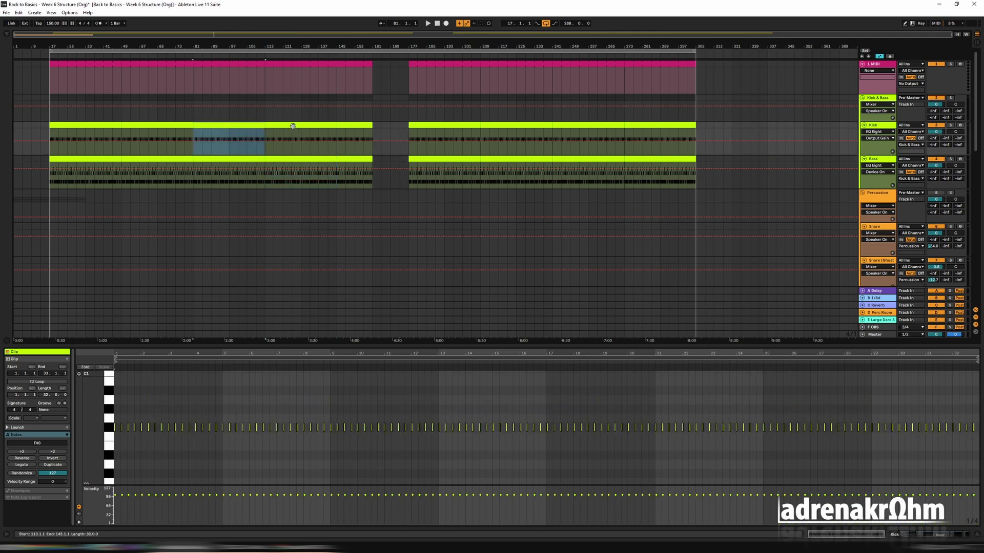
click(156, 127)
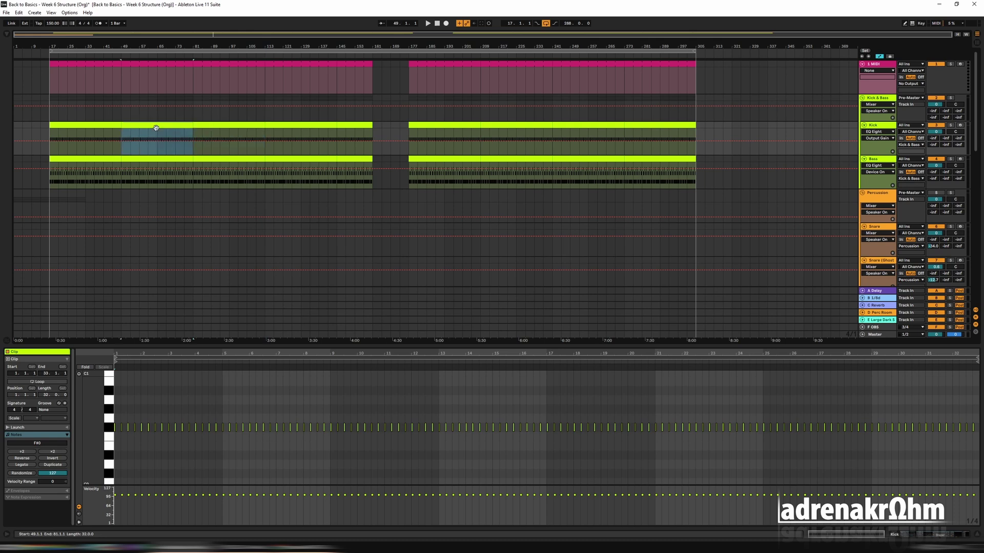
key(Left)
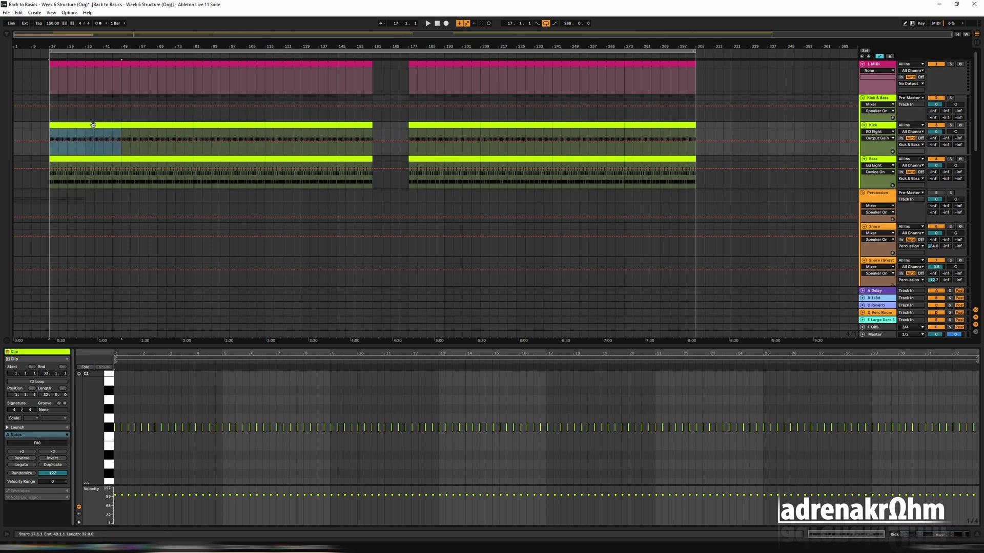
Rename the empty MIDI clip at bar 17 as "Atmos".
key(Up)
key(Up)
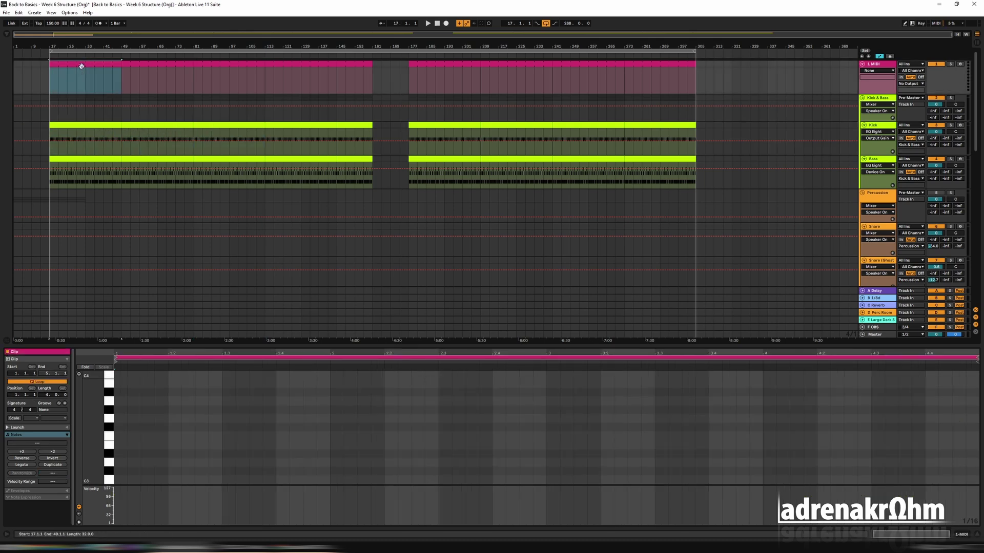
right_click(82, 67)
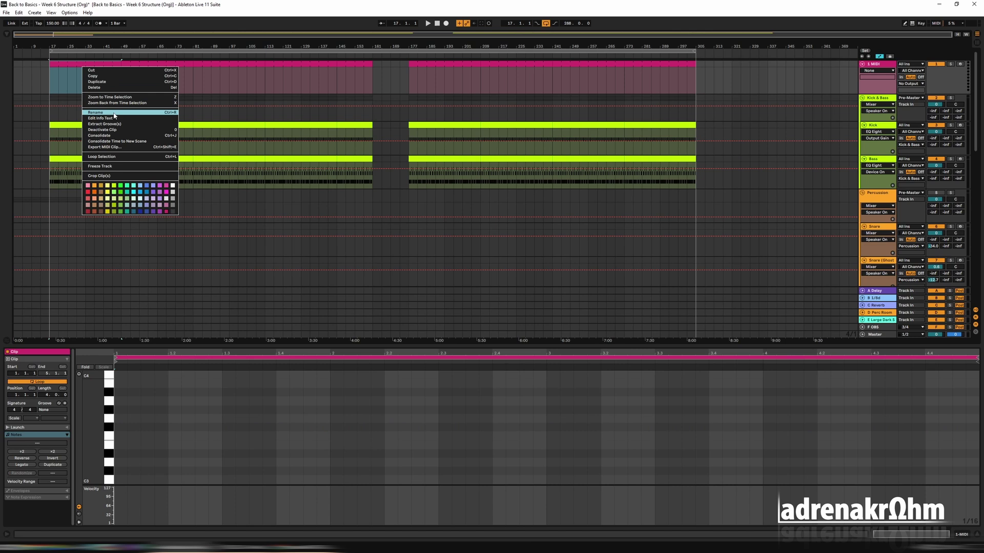
click(113, 112)
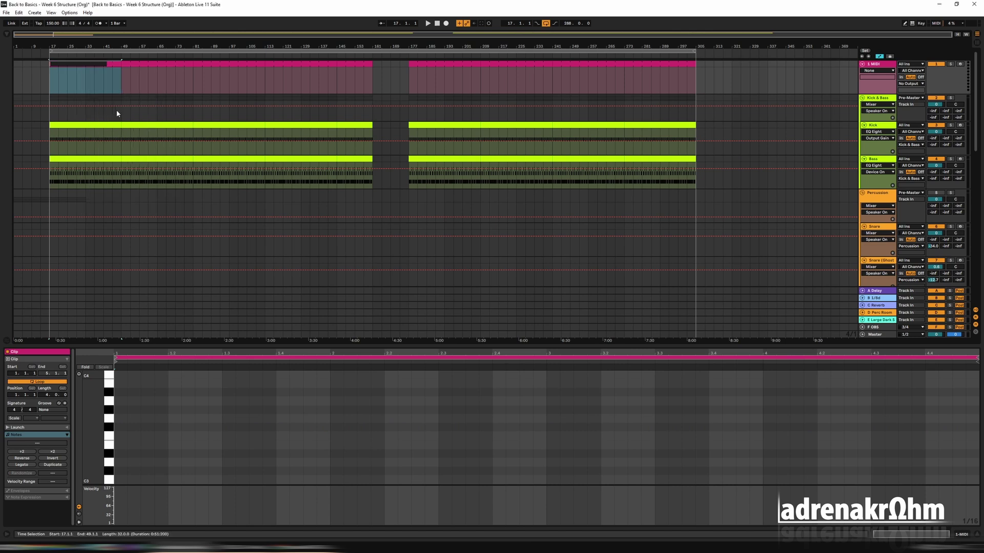
text(Atmos)
key(Return)
Rename the empty MIDI clip at bar 49 as "Introduce & Tease Leads".
key(Right)
right_click(142, 67)
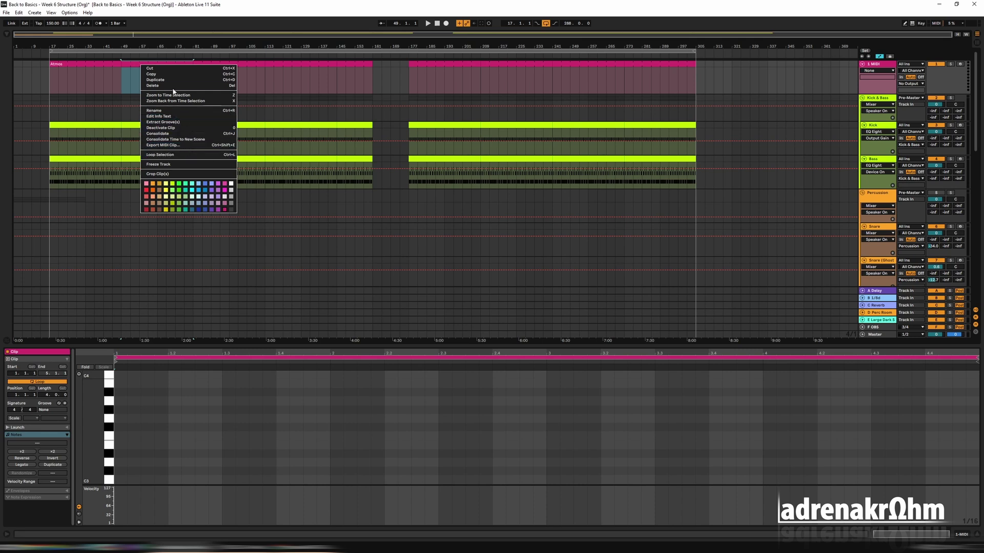
click(172, 110)
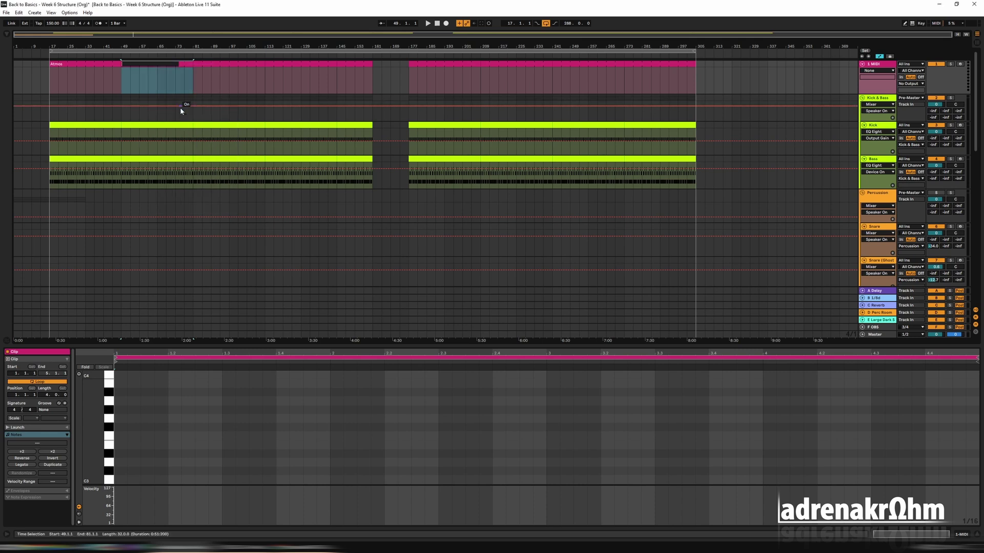
text(Introduce & Tease Leads)
key(Return)
Rename the empty MIDI clip at bar 81 as "Full Leads".
click(214, 66)
right_click(214, 65)
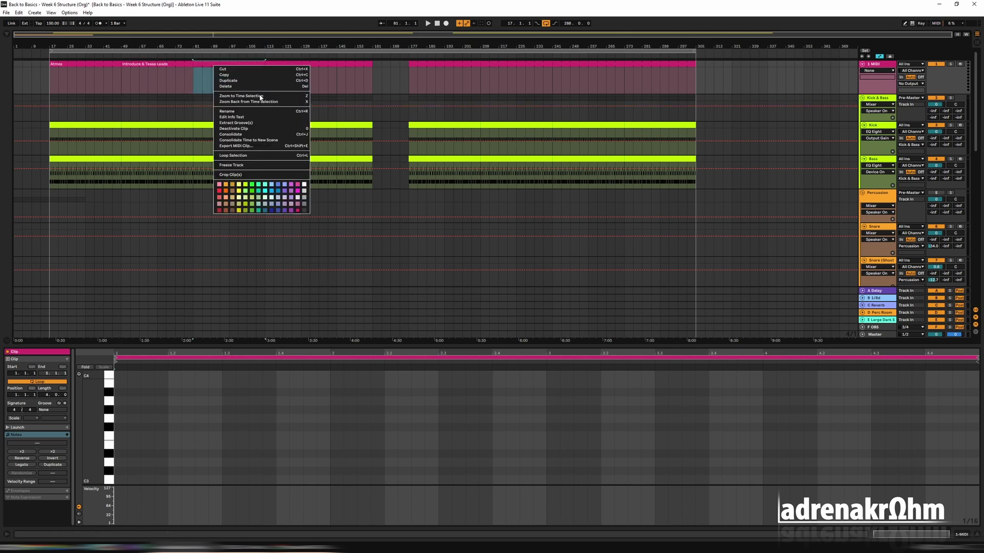
click(239, 112)
text(Full Leads)
key(Return)
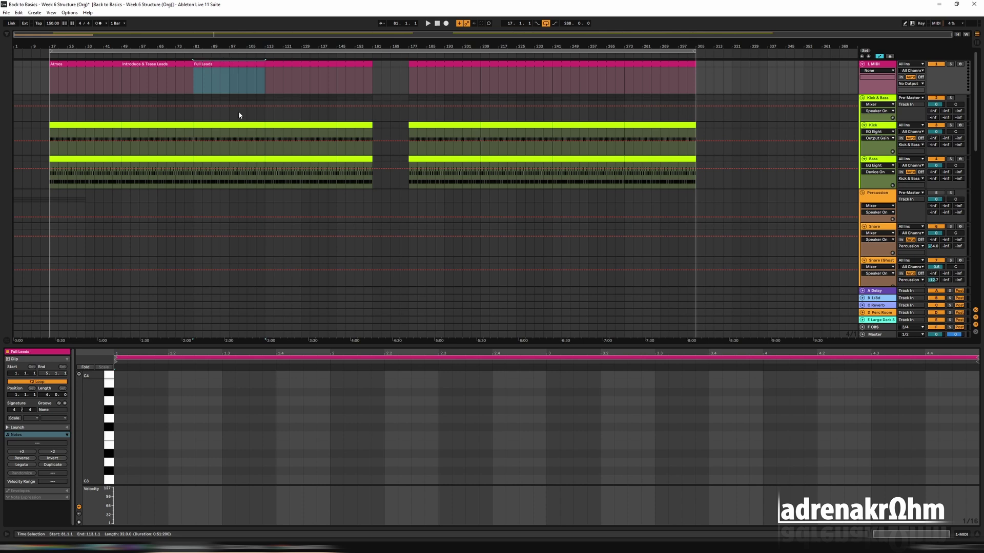
Rename the empty MIDI clip at bar 113 as "Full Leads".
click(294, 66)
right_click(294, 65)
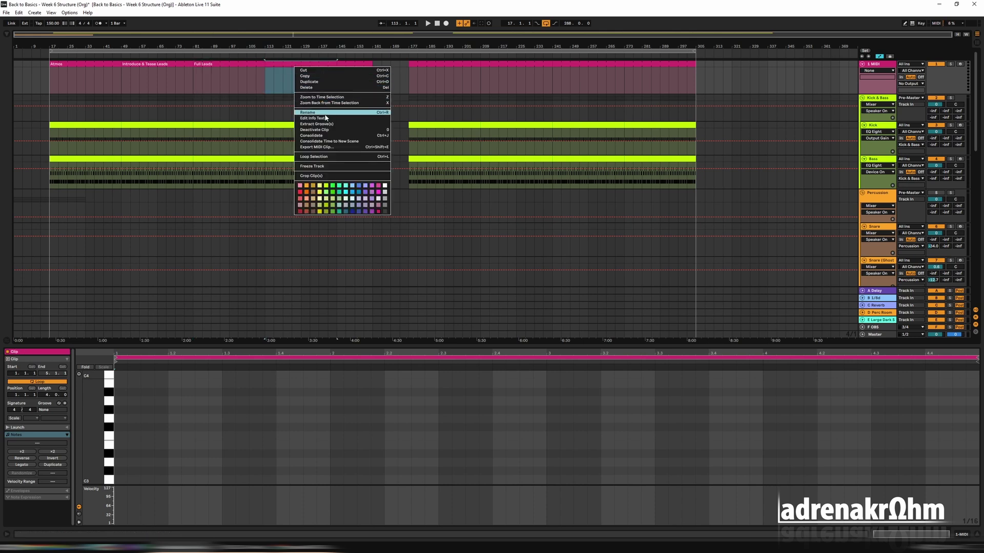
click(325, 117)
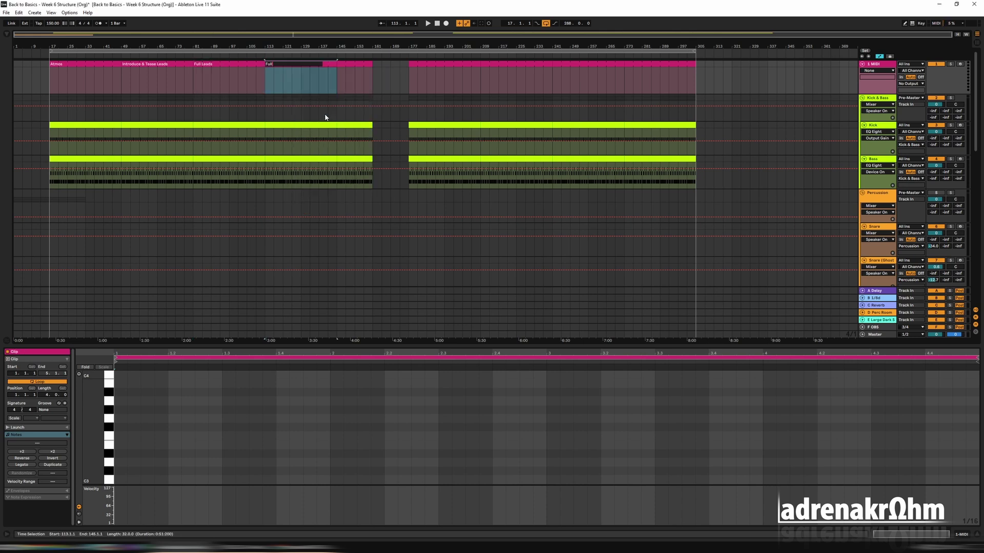
text(Full Leads)
key(Return)
Rename the 16-bar MIDI clip at bar 145 as "Start Dropping Out".
click(344, 65)
right_click(345, 66)
click(386, 115)
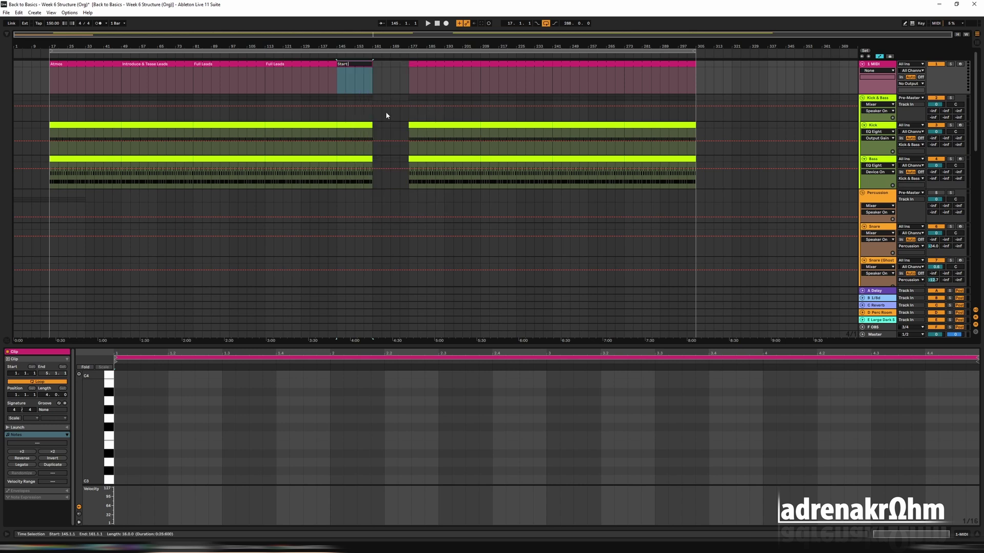
text(Start Dropping Out)
key(Return)
Rename the empty MIDI clip at bar 177 as "Full Power".
click(430, 65)
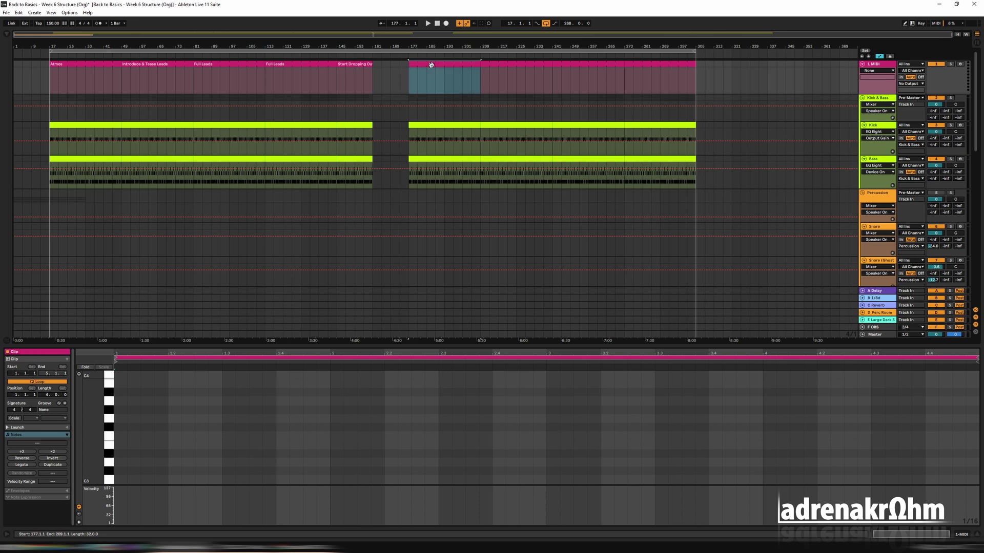
right_click(444, 65)
click(478, 114)
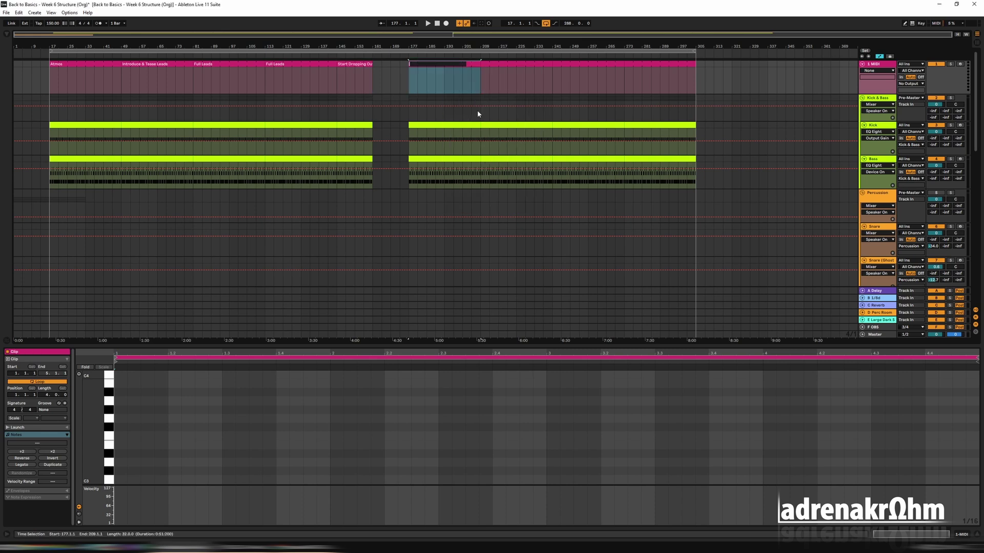
text(Full Power)
key(Return)
Rename the empty MIDI clip at bar 209 as "Full Power & New Lead".
drag(482, 77, 552, 77)
right_click(488, 66)
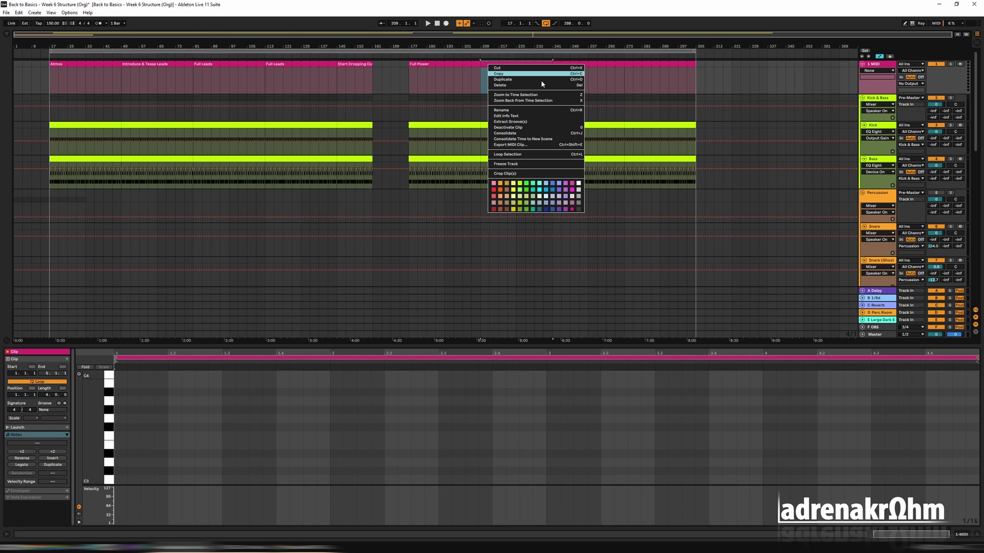
click(511, 110)
text(Full Power & New Lead)
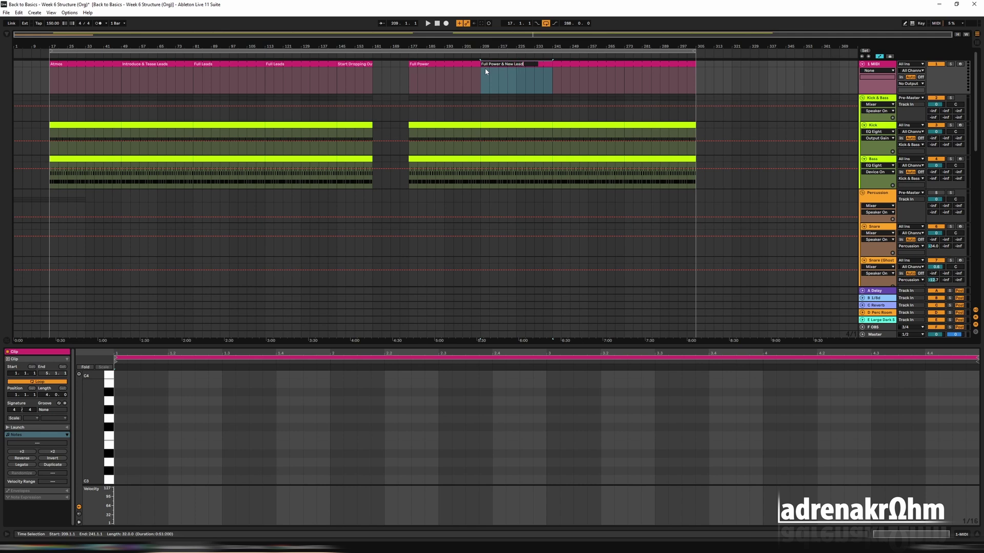
Rename the empty MIDI clip at bar 241 as "Drop Some Leads Out".
key(Tab)
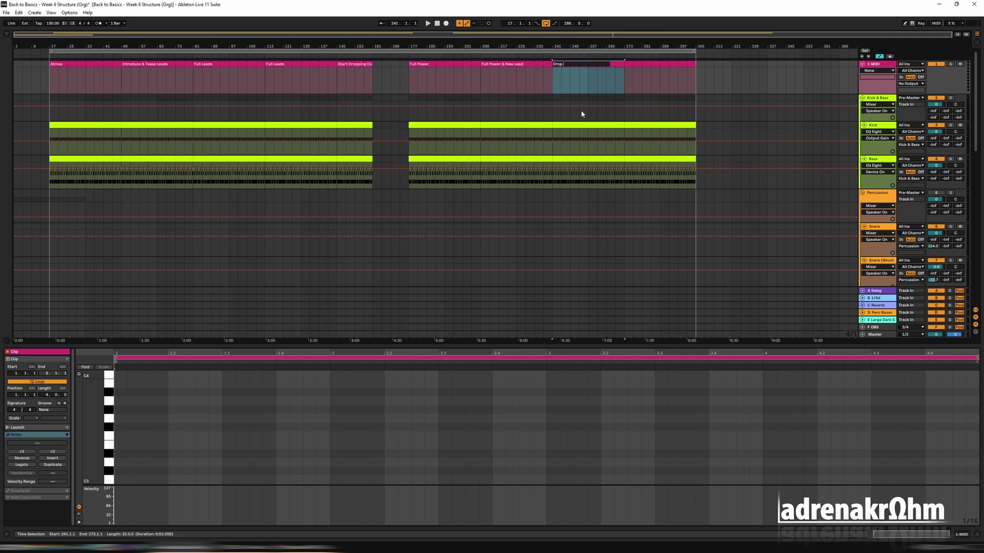
text(Drop Some Leads Out)
key(Tab)
Rename the last marker clip, at bar 273, as "Outro".
right_click(636, 66)
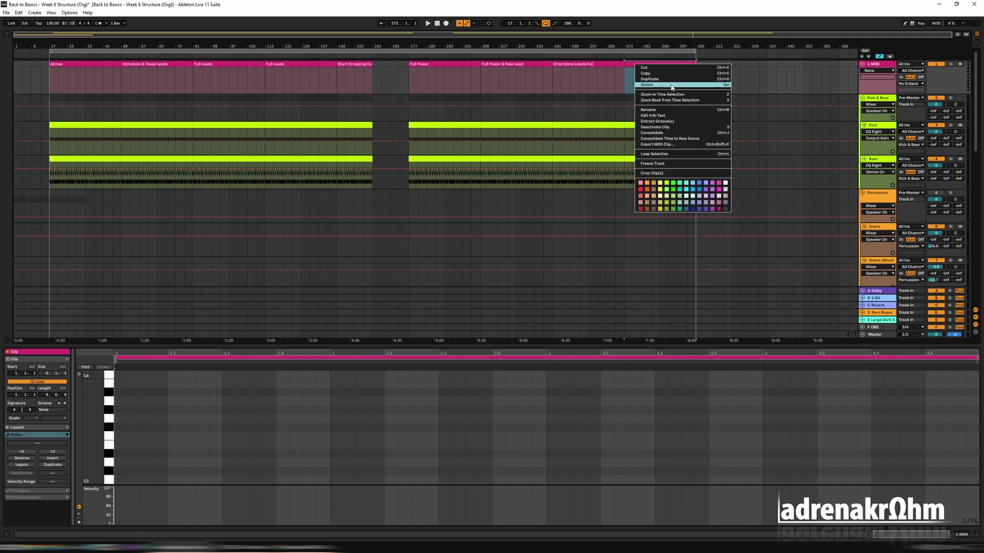
click(653, 110)
text(Out)
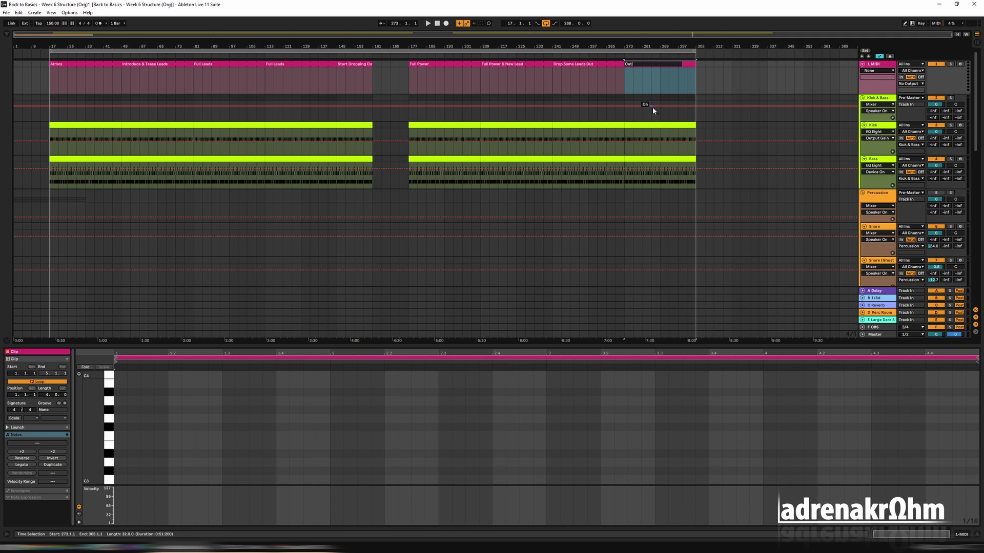
text(ro)
key(Return)
Shorten the Outro marker clip and the kick and bass clips beneath it to 16 bars, ending at bar 289.
drag(695, 64, 660, 64)
click(676, 123)
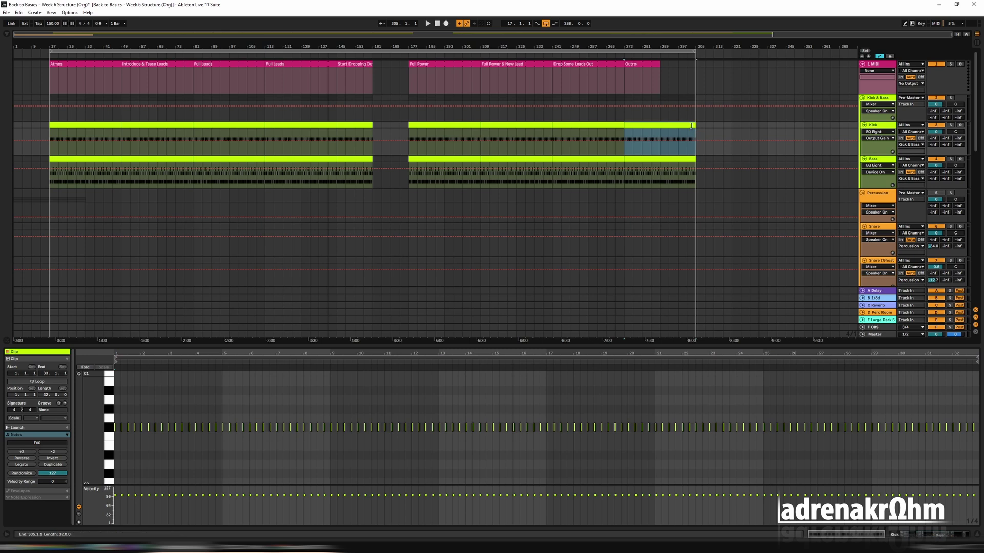
drag(695, 126, 658, 128)
drag(695, 159, 660, 158)
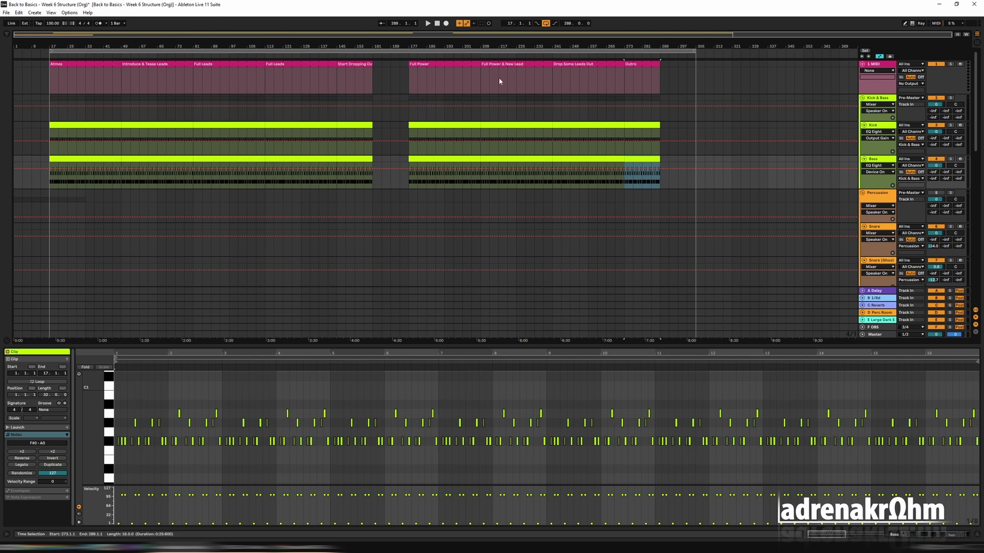
Trim the kick and bass clip ends at the section boundaries, leaving one-bar gaps and a two-bar gap before bar 81.
click(515, 64)
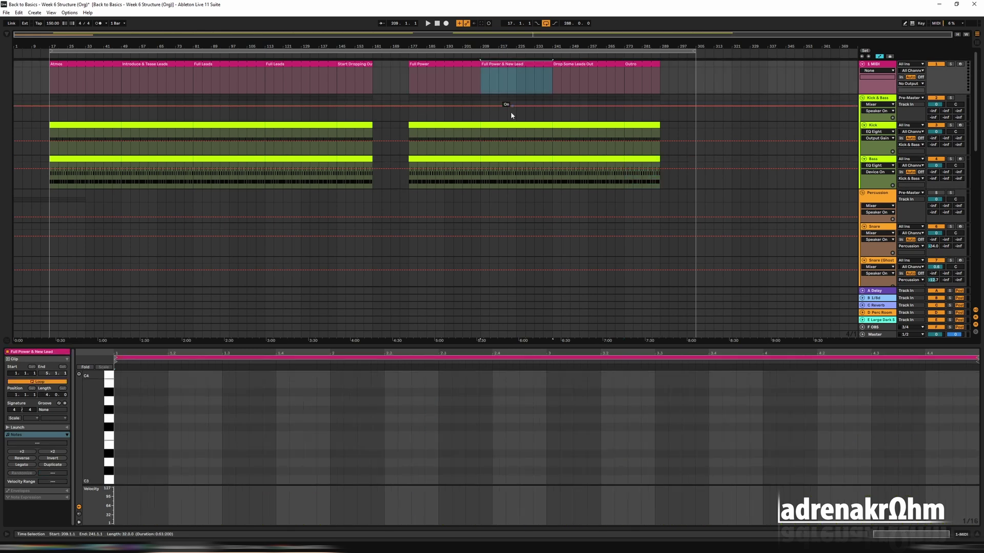
click(247, 128)
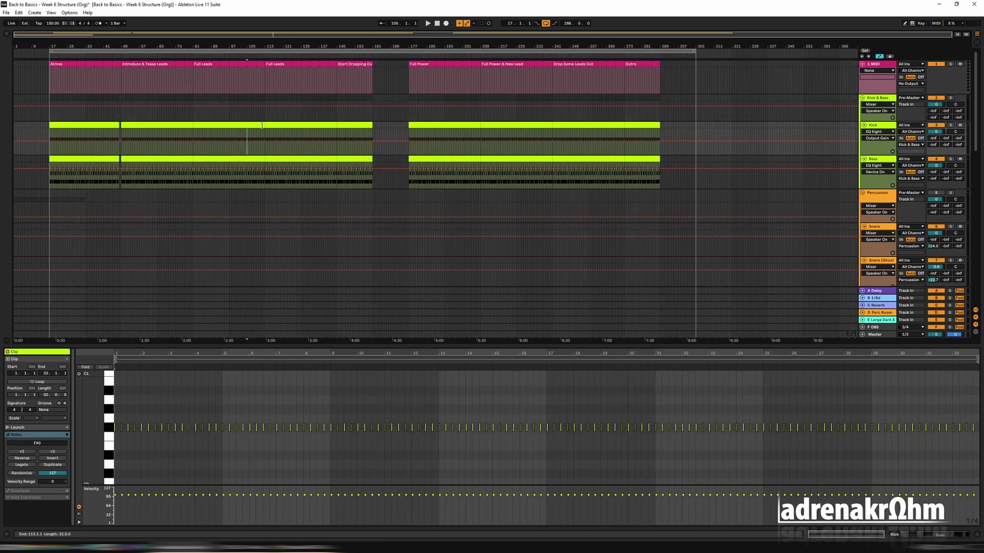
drag(264, 125, 262, 125)
click(262, 160)
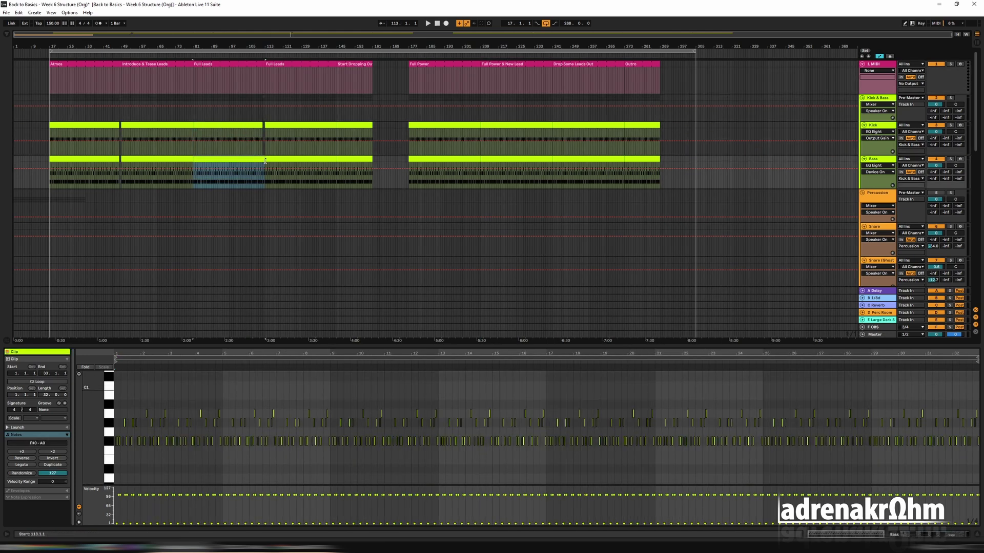
click(264, 161)
drag(264, 159, 261, 160)
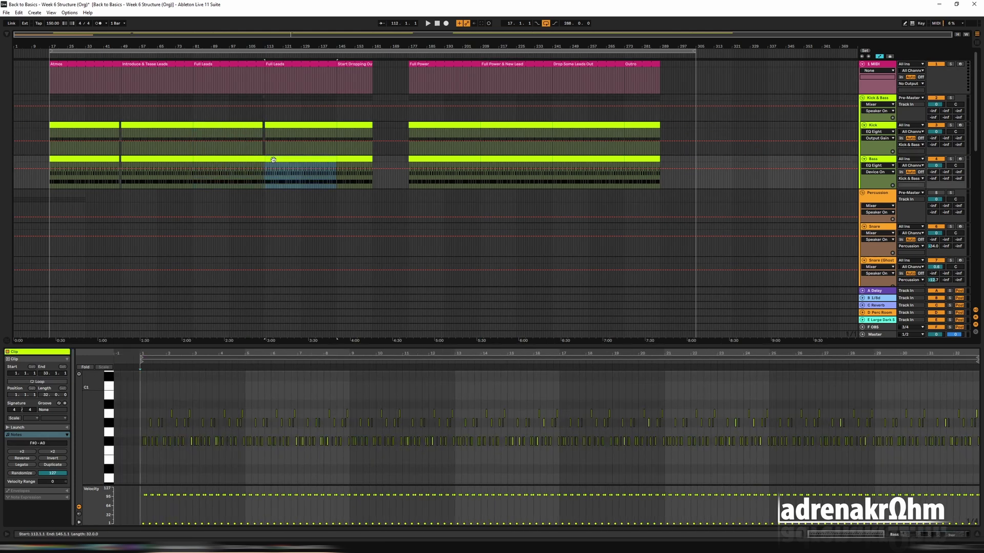
drag(193, 125, 189, 125)
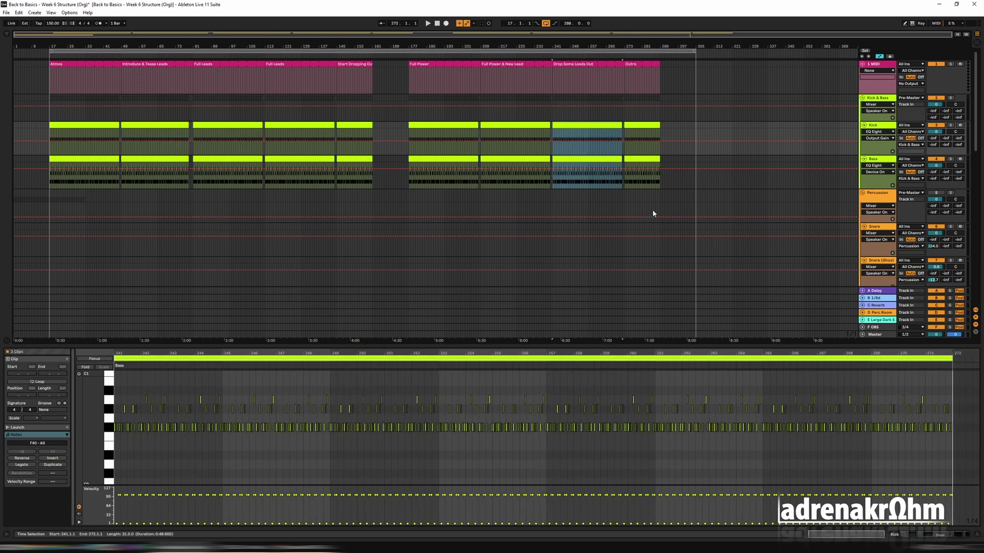
Collapse the marker track's height and audition the kick and bass from the Full Power section and from bar 17.
click(439, 64)
key(space)
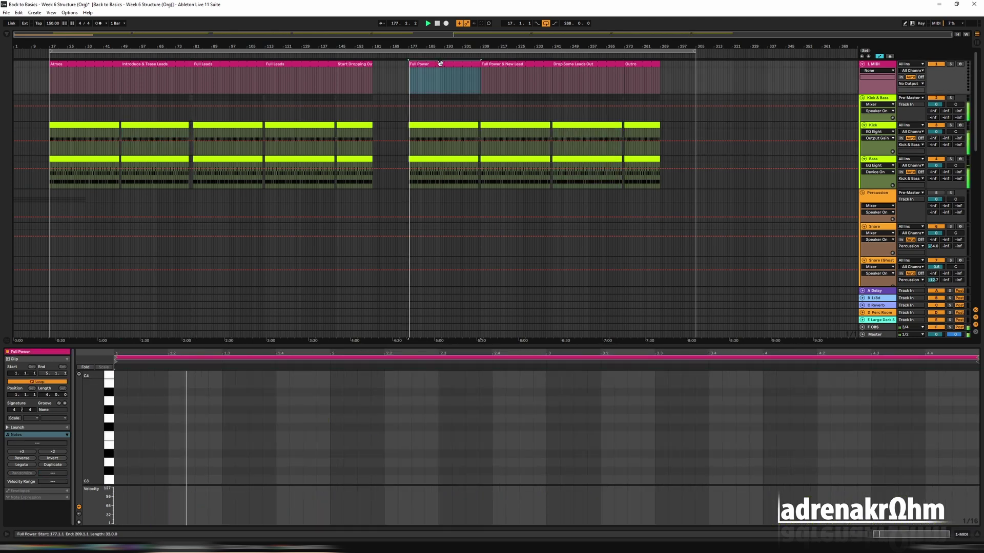
drag(877, 94, 878, 70)
key(ctrl+a)
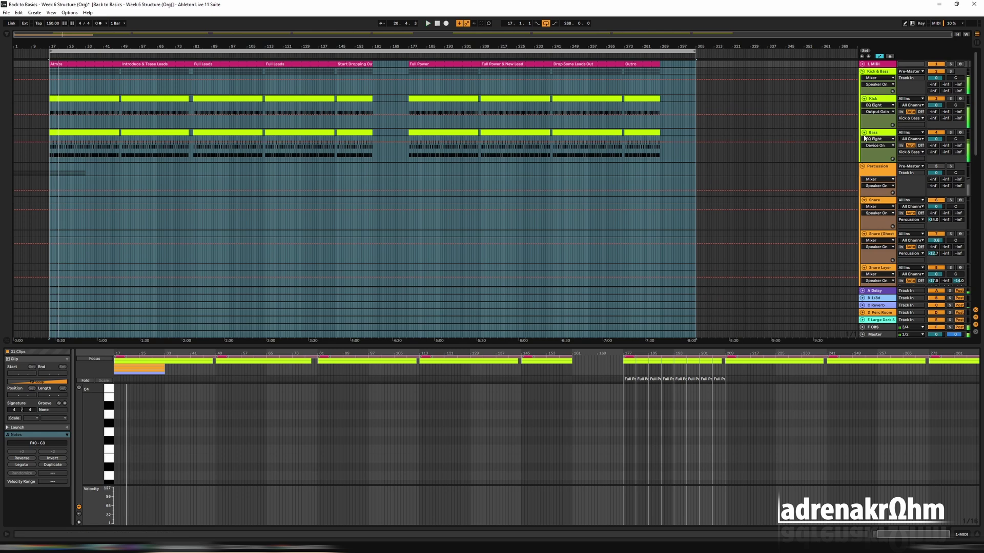
key(space)
key(space)
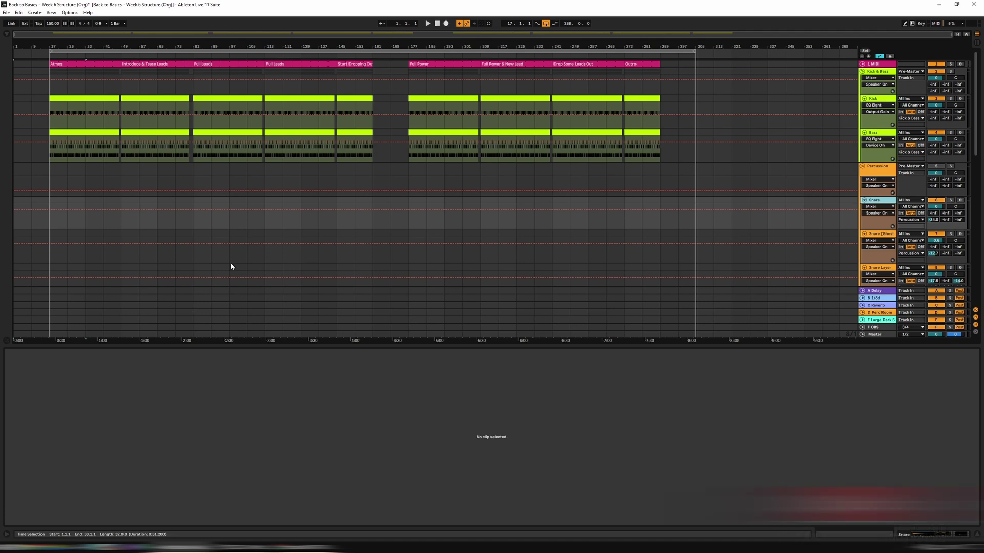
Place the Session View's second-scene snare clip on the arrangement's Snare track from bar 49 to bar 81.
key(Tab)
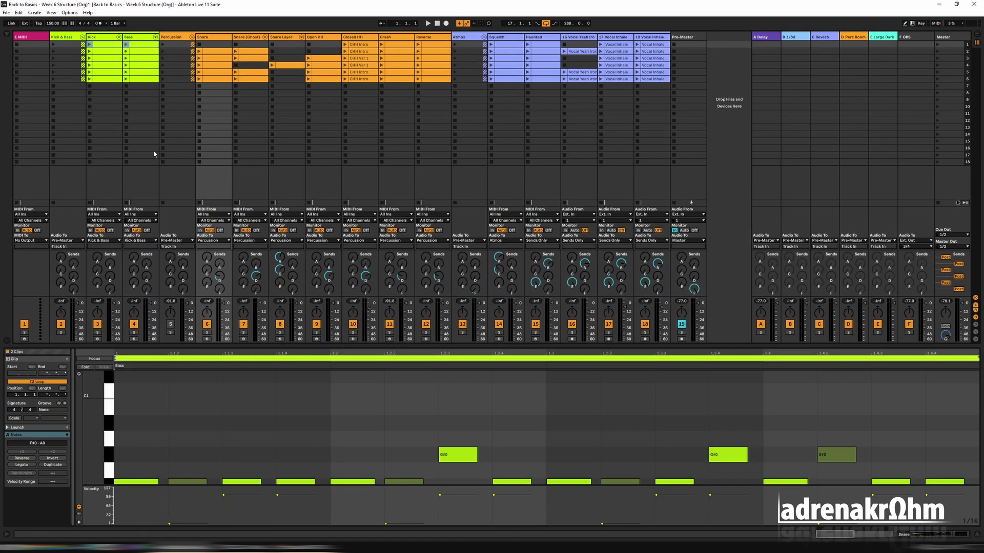
click(211, 54)
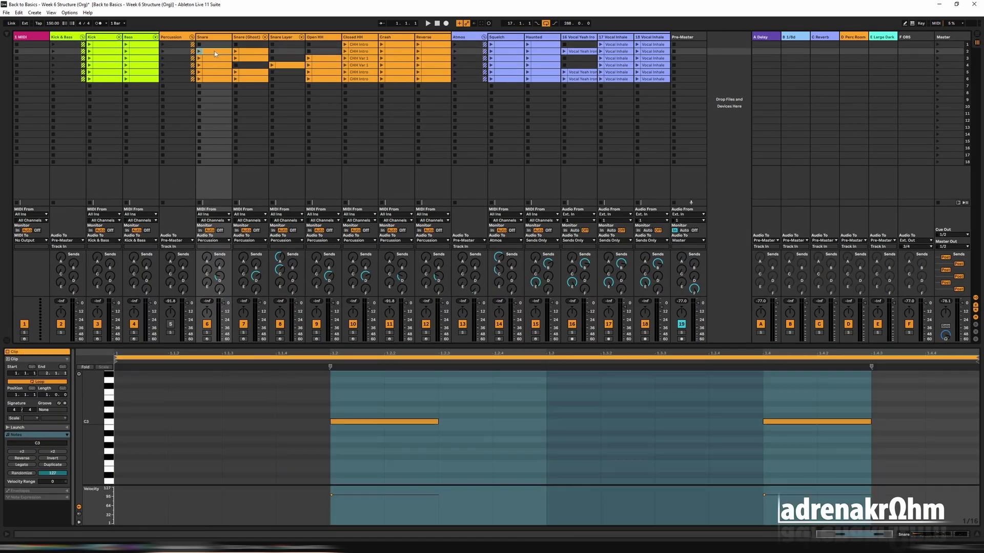
drag(572, 75, 122, 201)
Move the loop start to bar 47 and play the arrangement from there.
drag(50, 50, 104, 49)
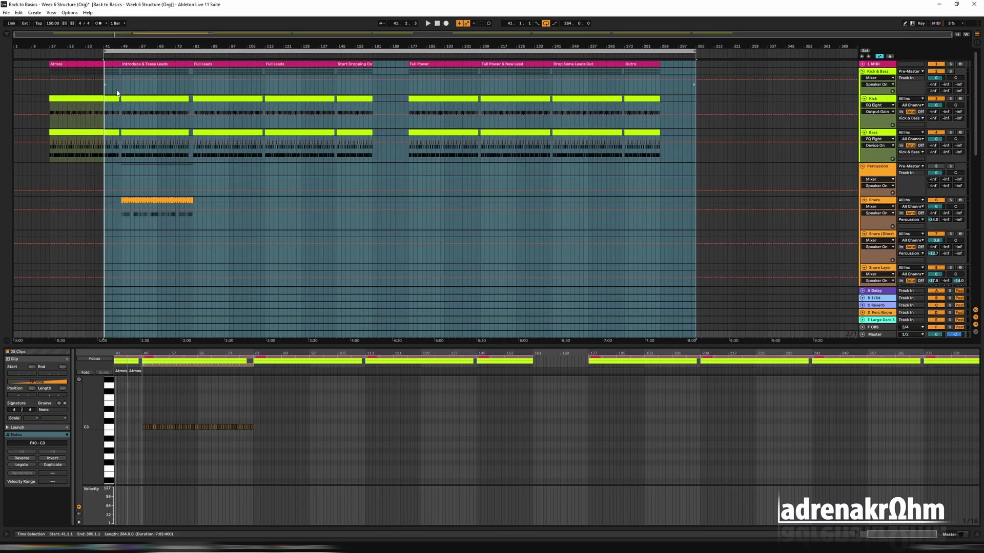
drag(104, 50, 117, 52)
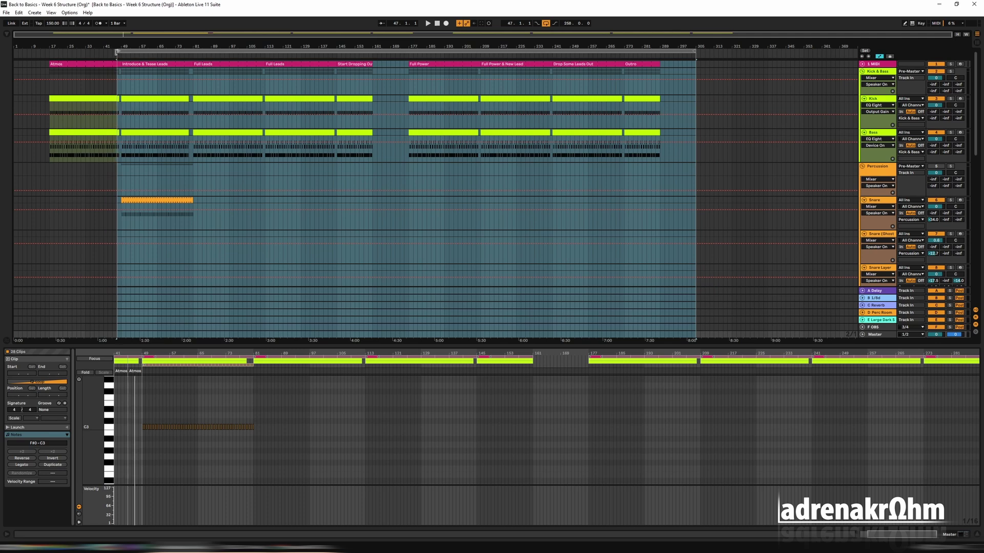
key(space)
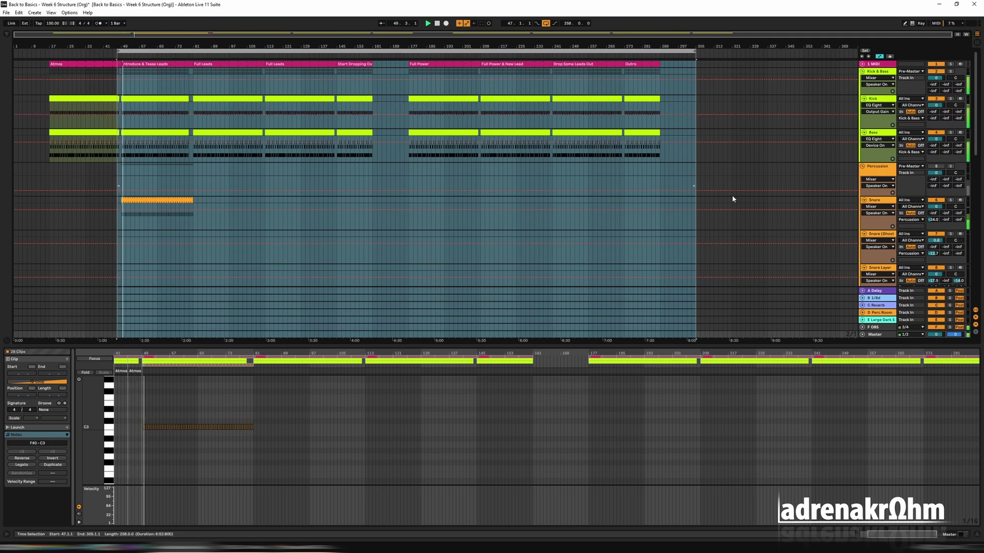
Duplicate the 32-bar snare clip seven times so the snare runs to bar 305.
click(154, 200)
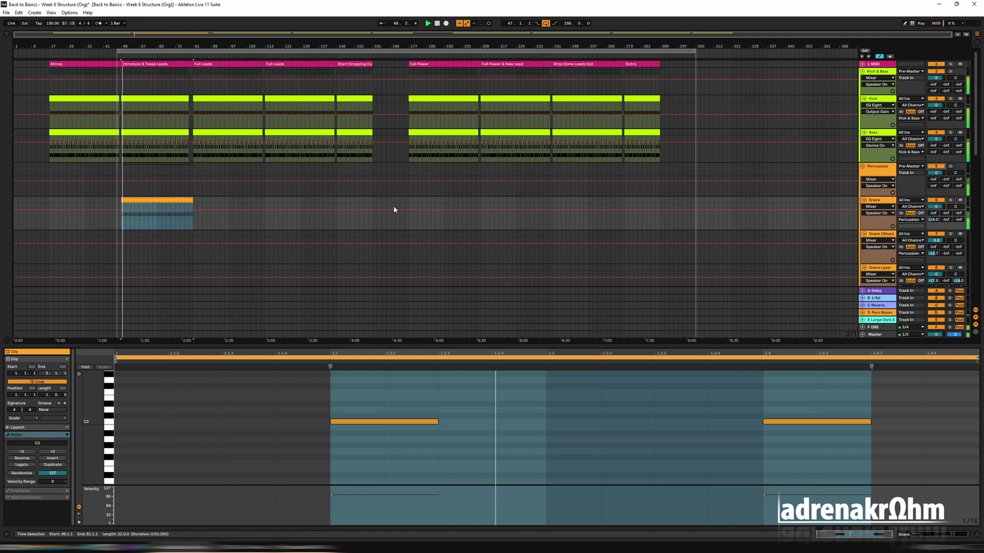
key(ctrl+d)
key(ctrl+d)
key(ctrl+d)
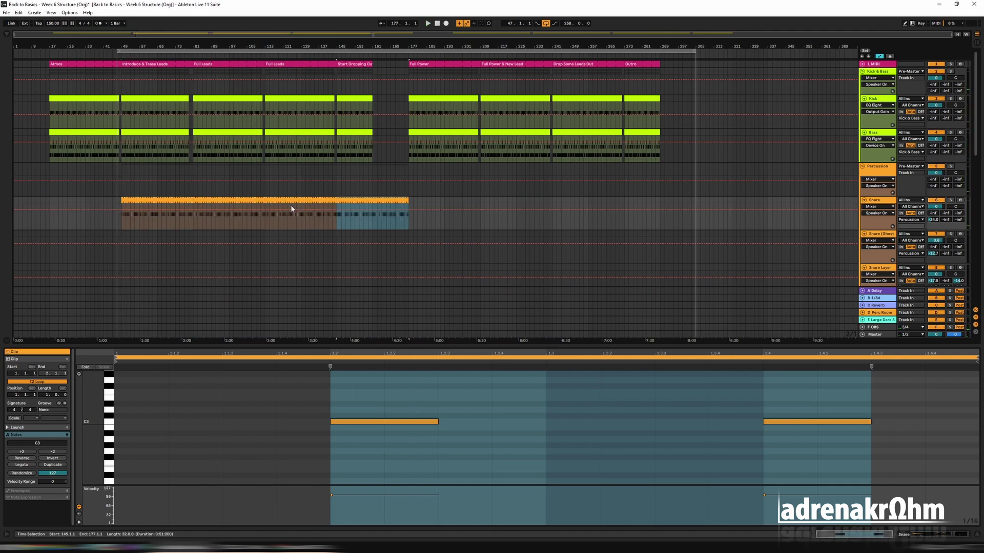
key(ctrl+d)
key(ctrl+d)
key(ctrl+d)
key(ctrl+d)
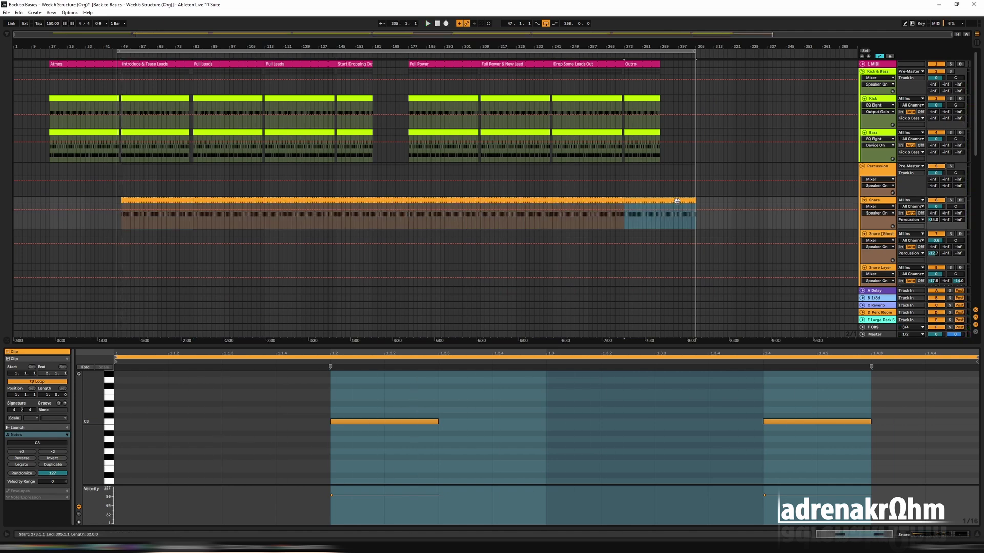
Trim the snare clips to match the kick and bass gaps, ending the break clip at bar 161 and the last at bar 289.
drag(192, 200, 189, 200)
click(264, 201)
key(ctrl+1)
drag(264, 200, 262, 200)
drag(336, 200, 334, 200)
drag(408, 201, 373, 200)
drag(480, 200, 478, 200)
drag(552, 200, 550, 201)
drag(624, 201, 621, 201)
drag(696, 201, 660, 201)
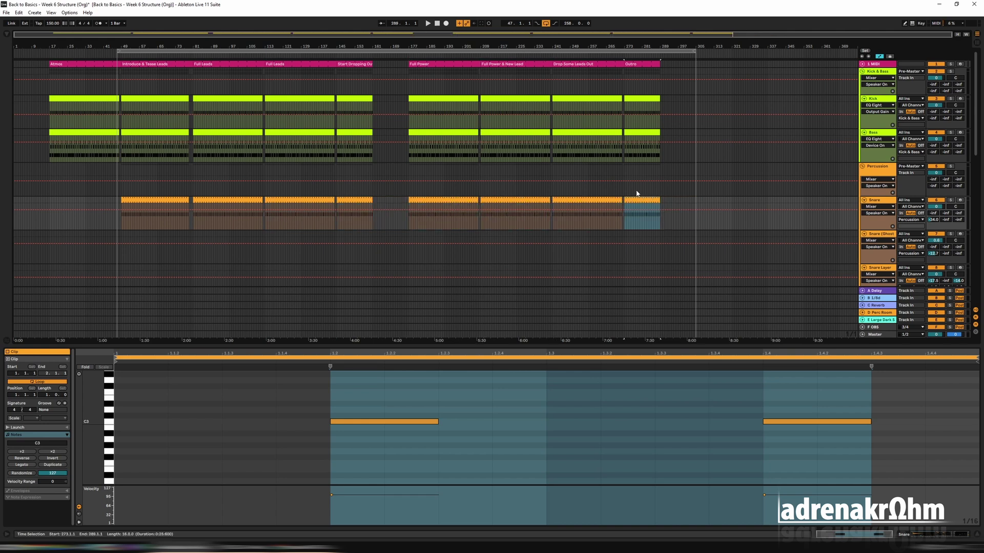
Delete the snare clip in the Outro section.
click(641, 193)
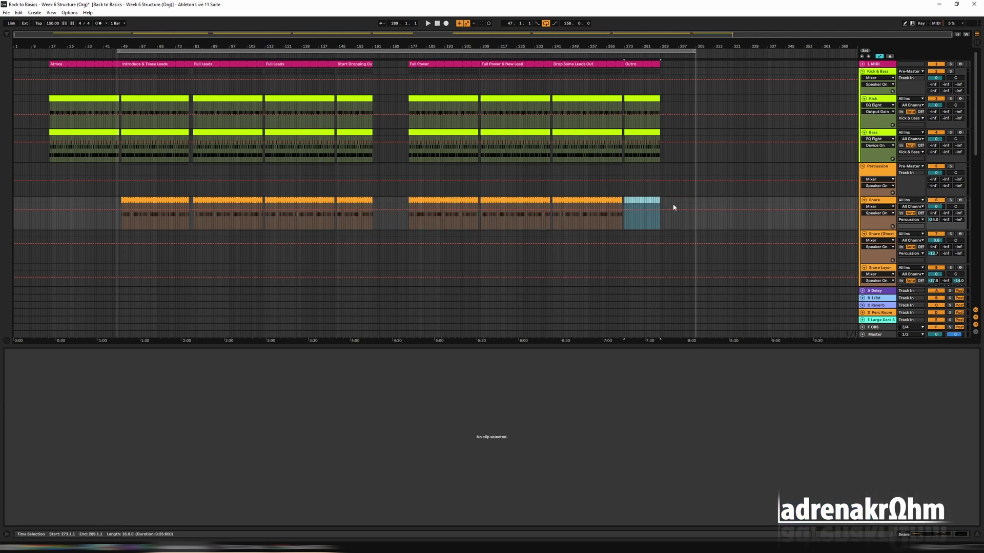
key(Delete)
click(673, 205)
Reduce the heights of the Snare, Snare (Ghost) and Snare Layer tracks in the arrangement.
scroll(892, 201, down, 1)
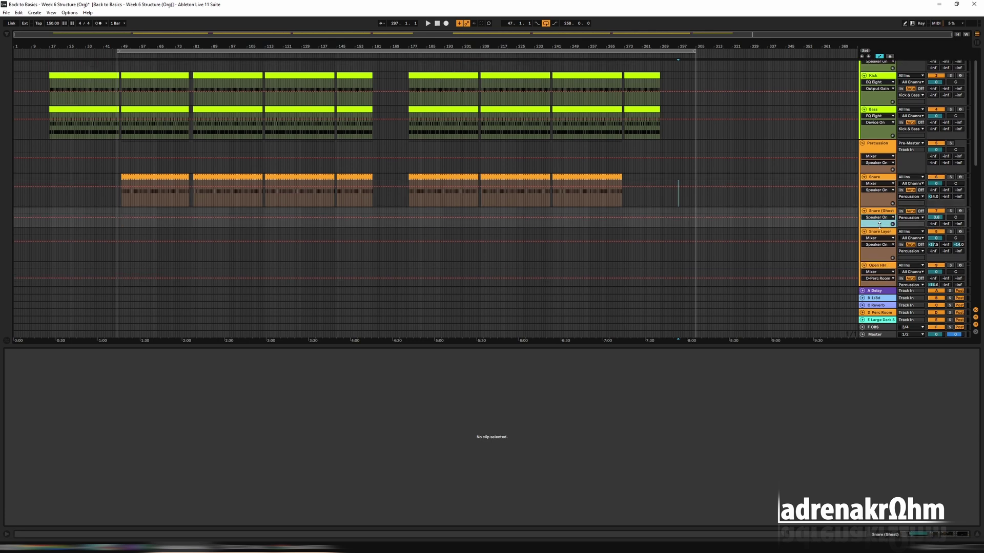
drag(881, 207, 880, 194)
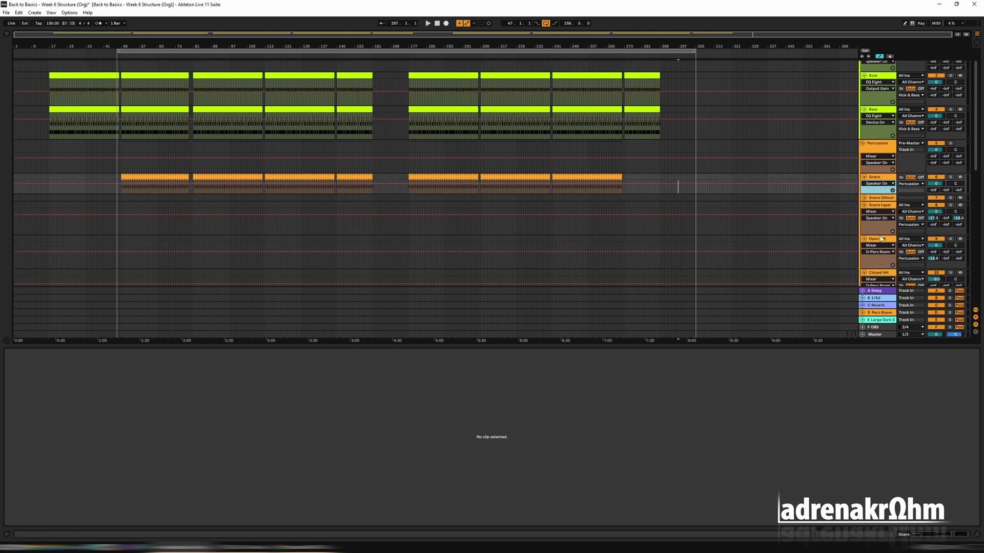
drag(881, 239, 882, 212)
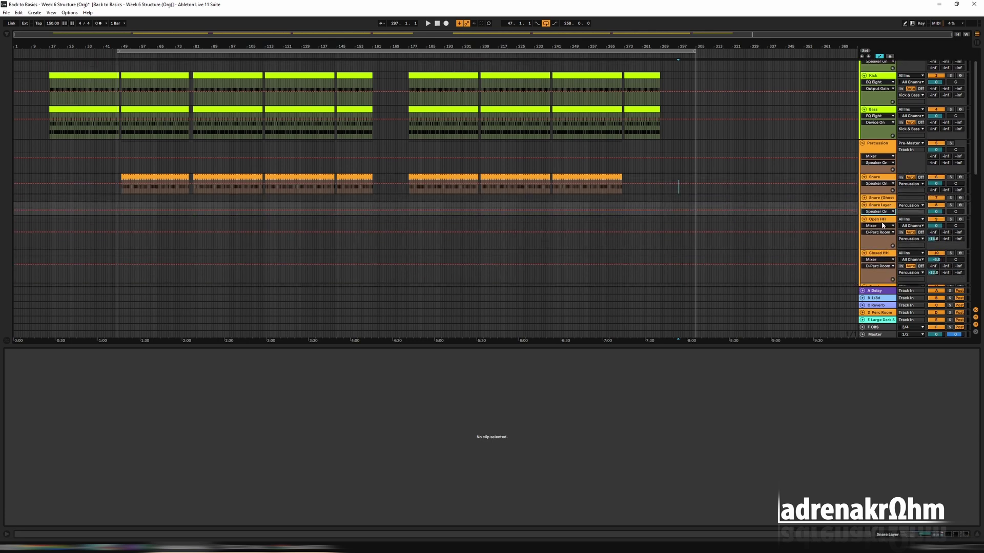
Copy the third-scene open hi-hat clip from the Session View onto the arrangement's Open HH track at bar 50.
click(883, 223)
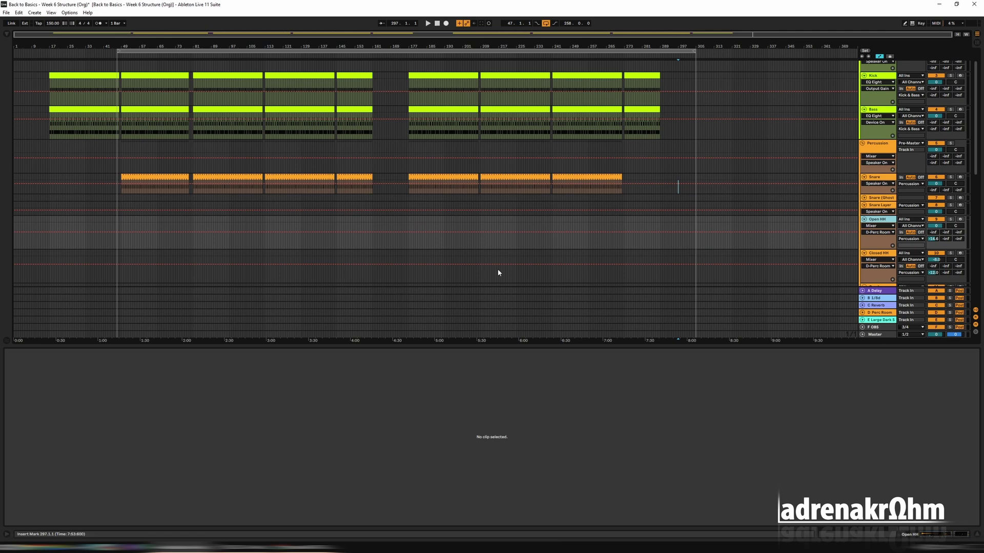
key(Tab)
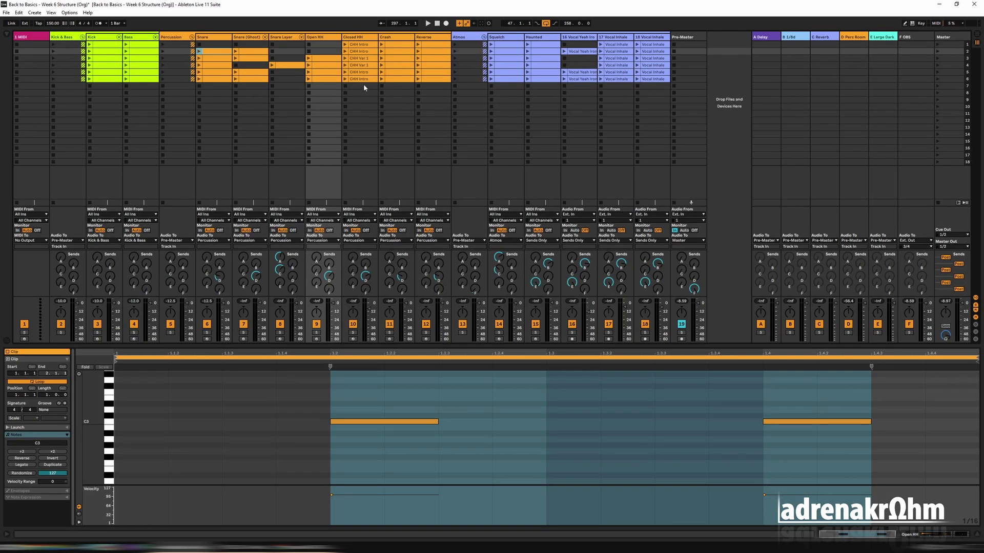
click(322, 58)
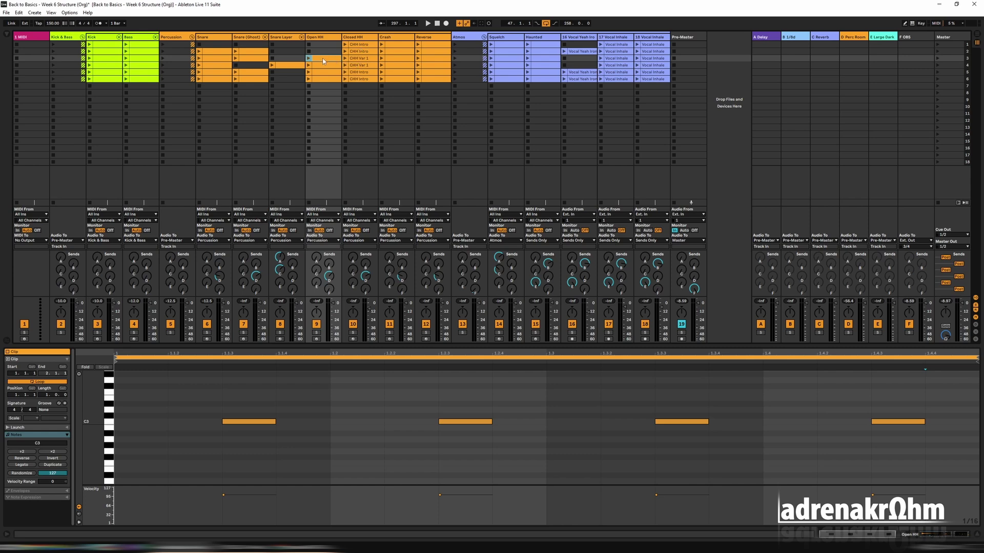
key(Tab)
click(126, 225)
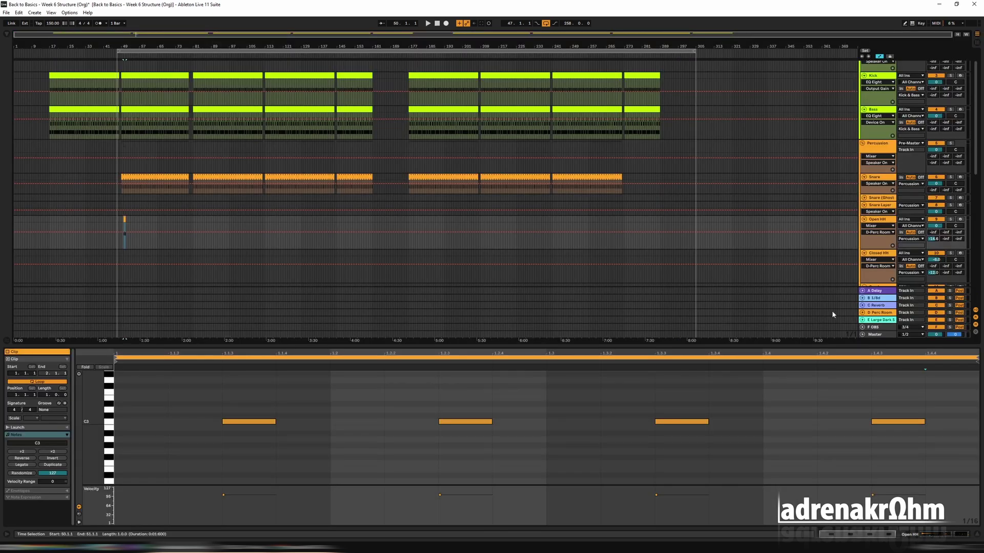
Extend the open hi-hat pattern across the same sections as the snare, with matching gaps, and play from bar 145.
drag(126, 219, 746, 219)
click(425, 225)
key(space)
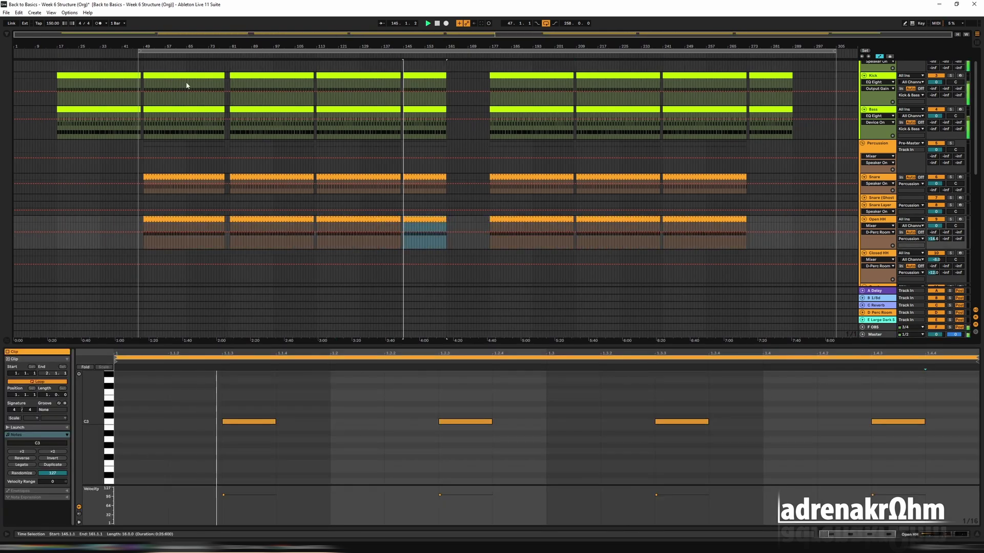
Play the arrangement from around bar 58 and reduce the height of the Closed HH track.
drag(154, 51, 186, 51)
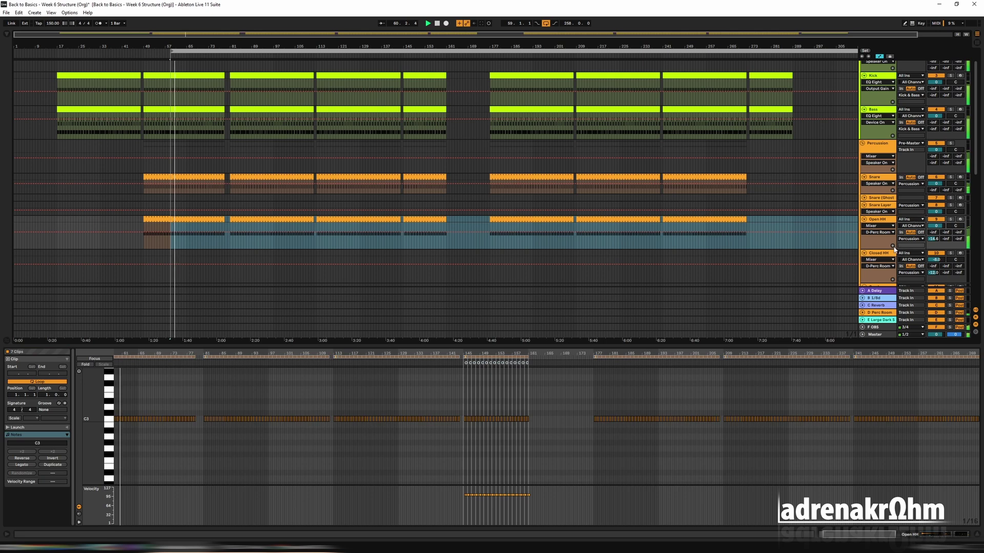
click(557, 281)
click(378, 223)
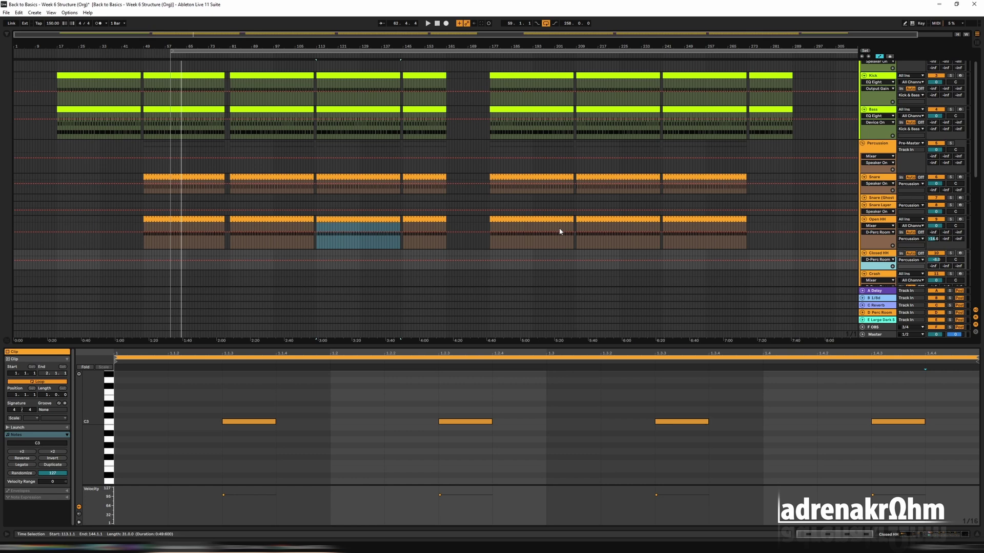
Solo the Closed HH track in the Session View and audition its clips from all six scenes.
key(Tab)
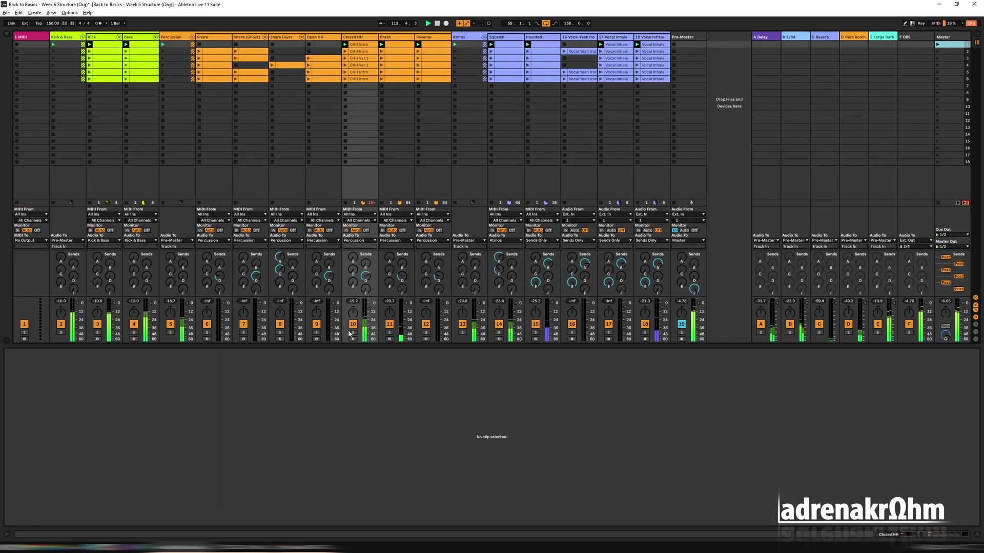
click(353, 332)
click(362, 46)
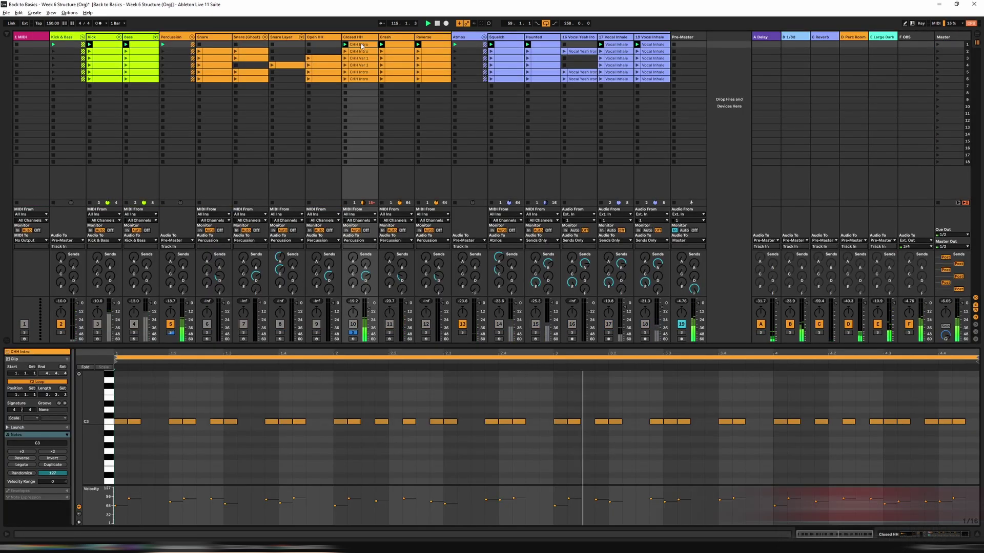
click(345, 51)
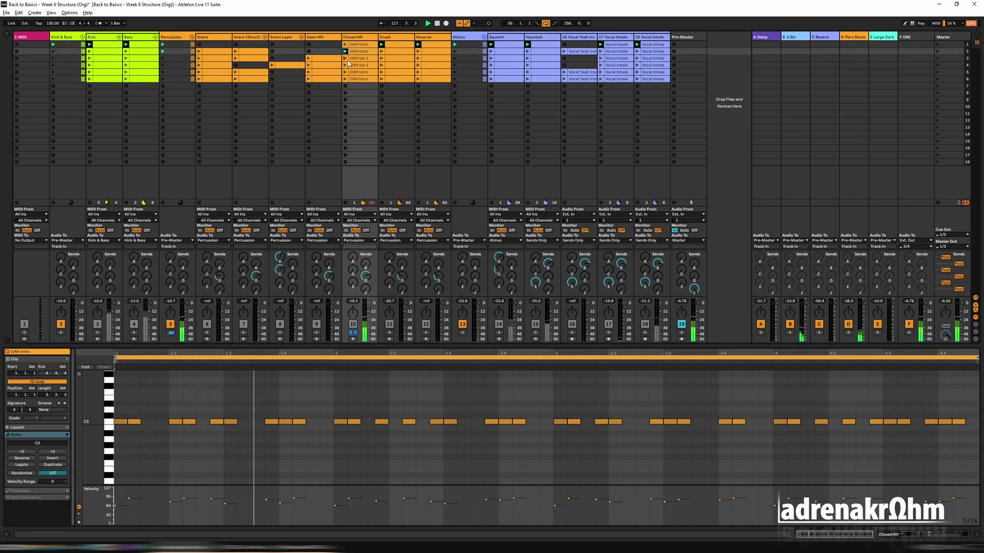
click(346, 58)
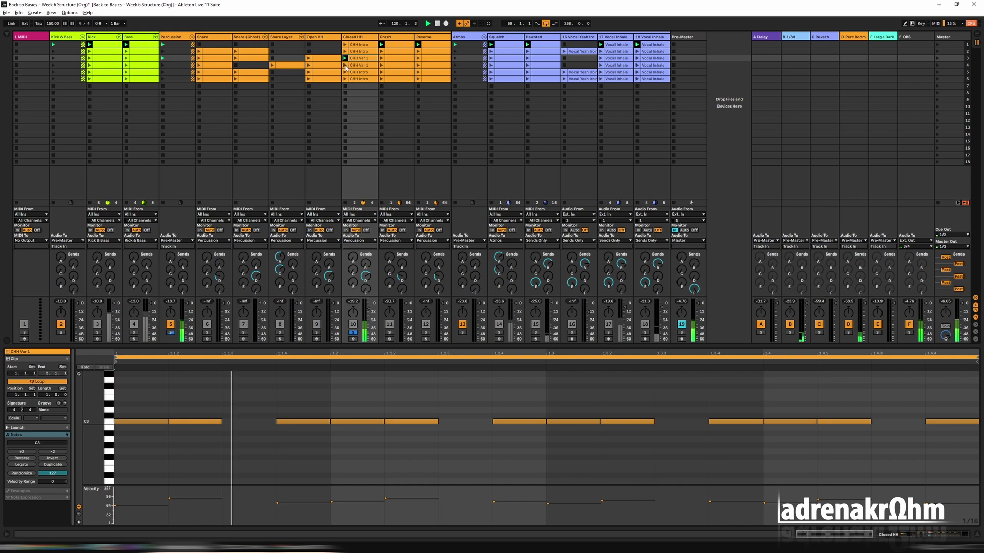
click(346, 65)
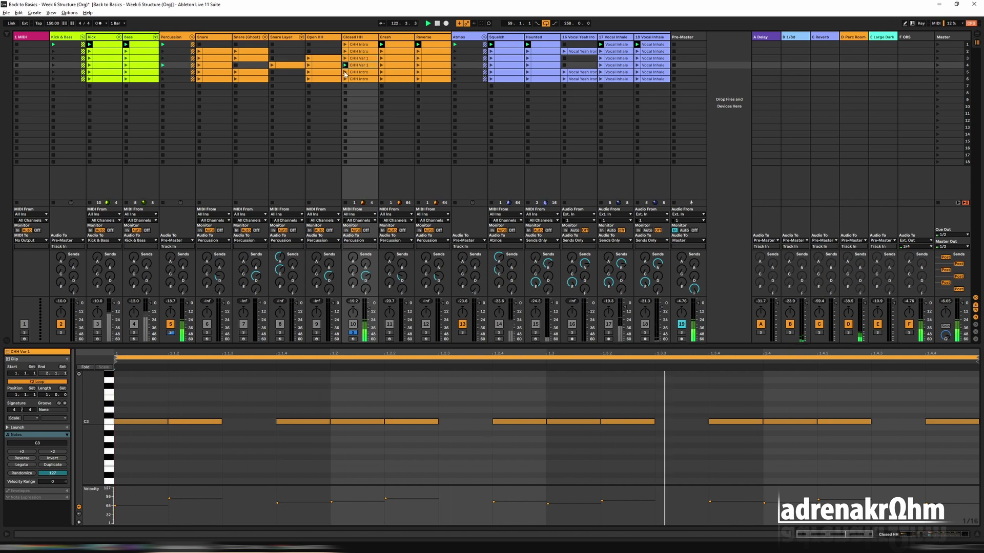
click(345, 72)
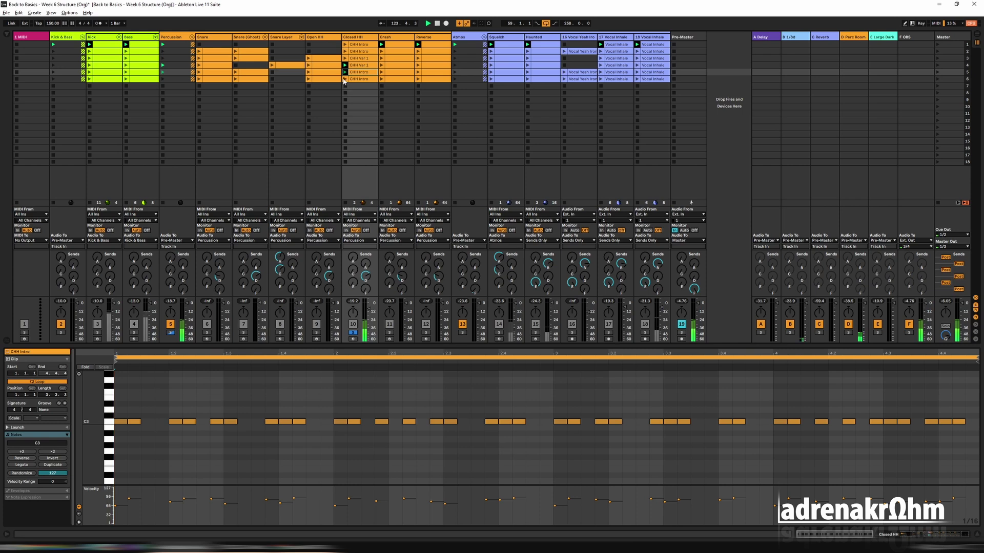
click(344, 81)
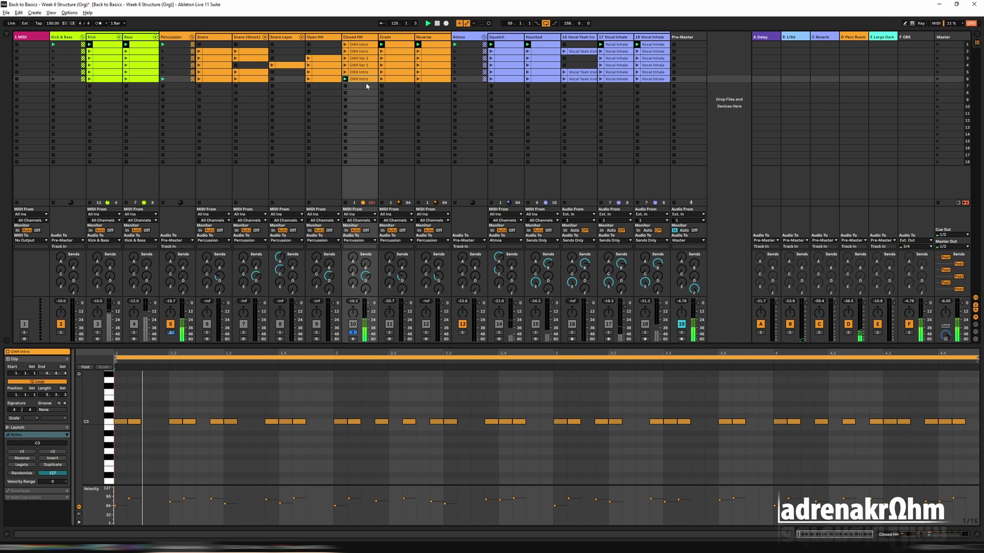
click(344, 72)
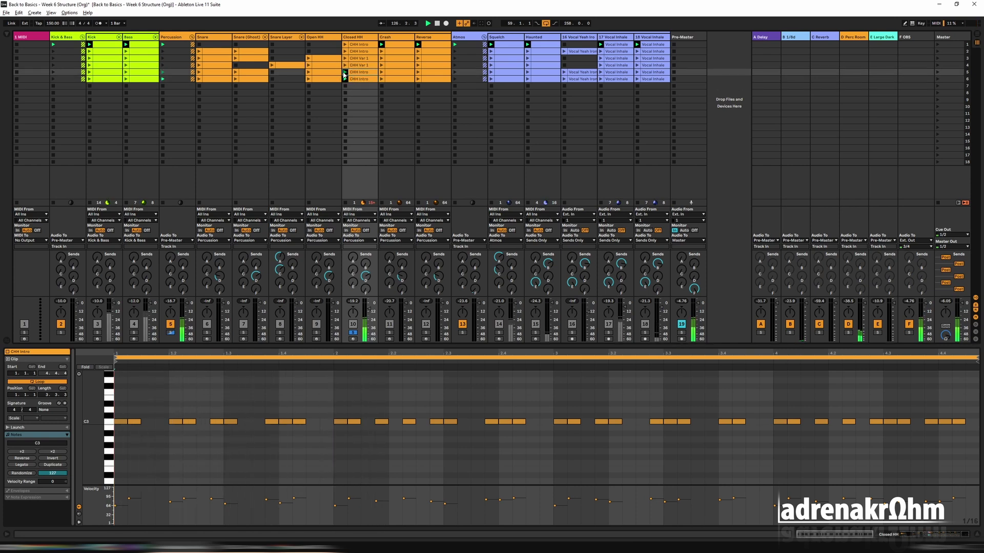
click(345, 65)
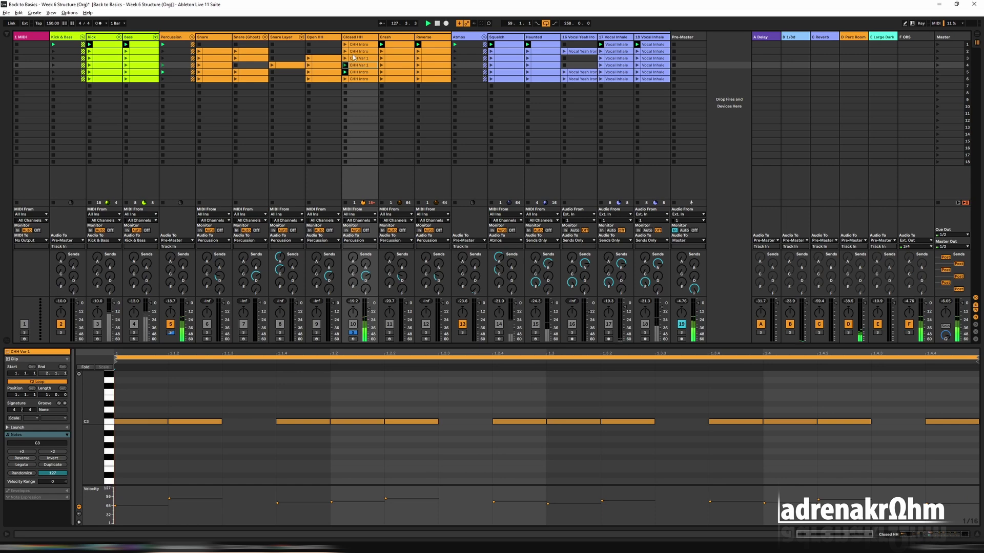
Copy the first-scene CHH Intro clip onto the arrangement's Closed HH track at bar 17, filling the Atmos and Introduce & Tease Leads sections.
click(354, 45)
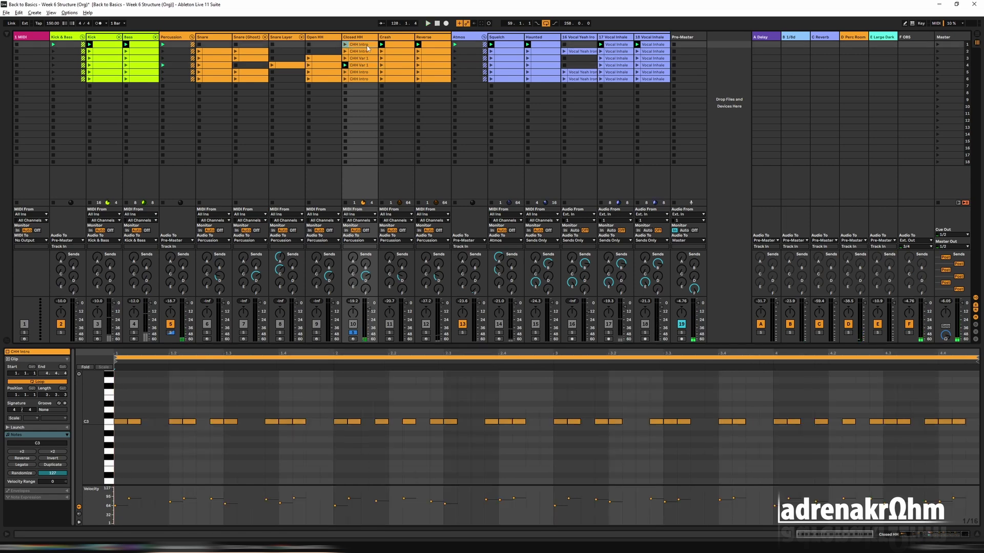
drag(880, 80, 62, 254)
key(Tab)
key(ctrl+d)
drag(229, 252, 224, 252)
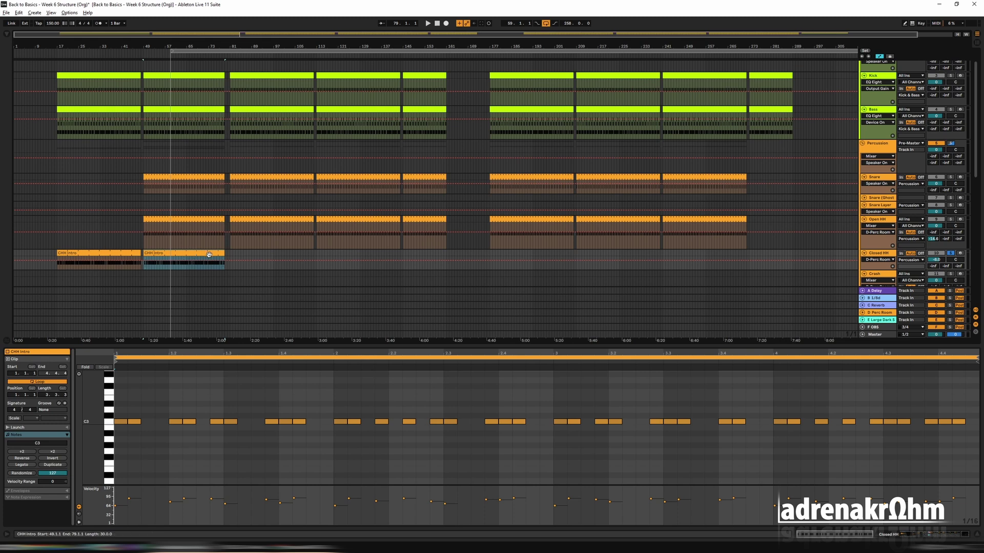
Duplicate the CHH Intro clip, move the copy to the start of the Outro, and shorten it to the Outro's length.
key(ctrl+d)
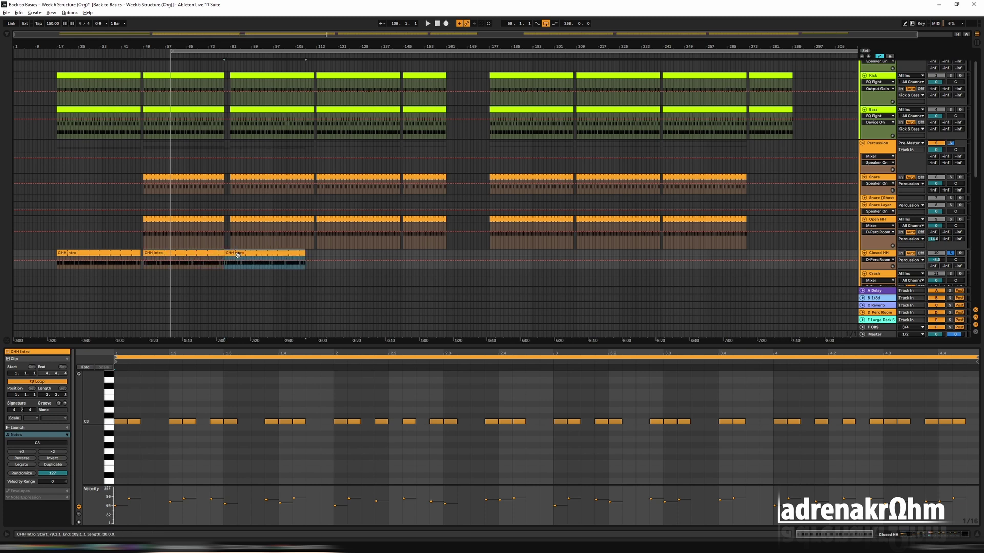
drag(237, 255, 763, 263)
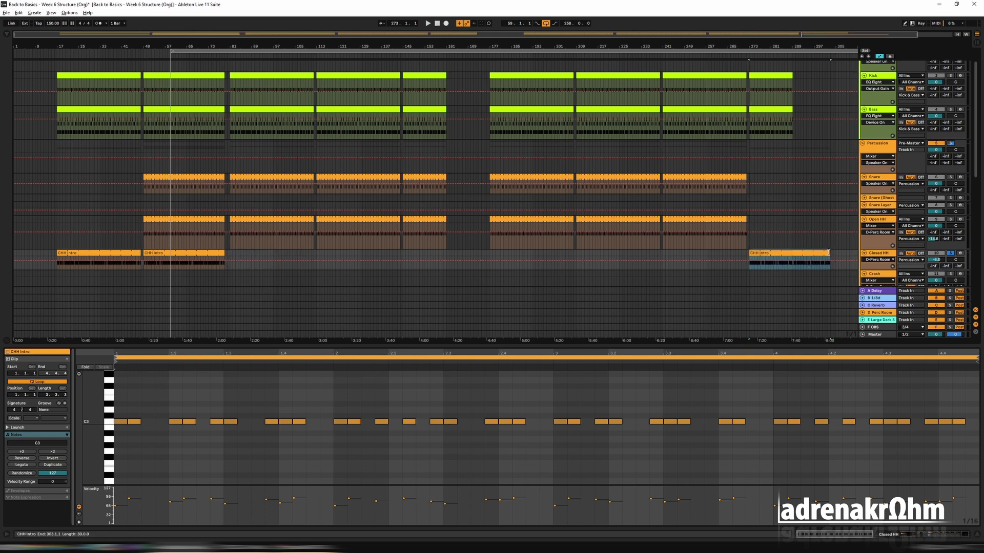
drag(829, 253, 784, 253)
Rename the Closed HH track as Closed HH Intro and duplicate the track.
click(879, 254)
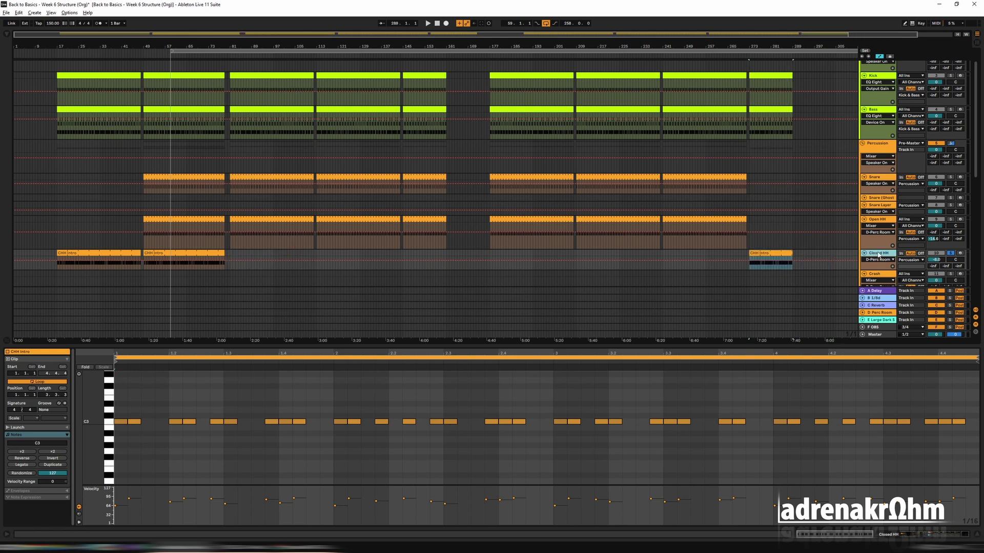
right_click(878, 254)
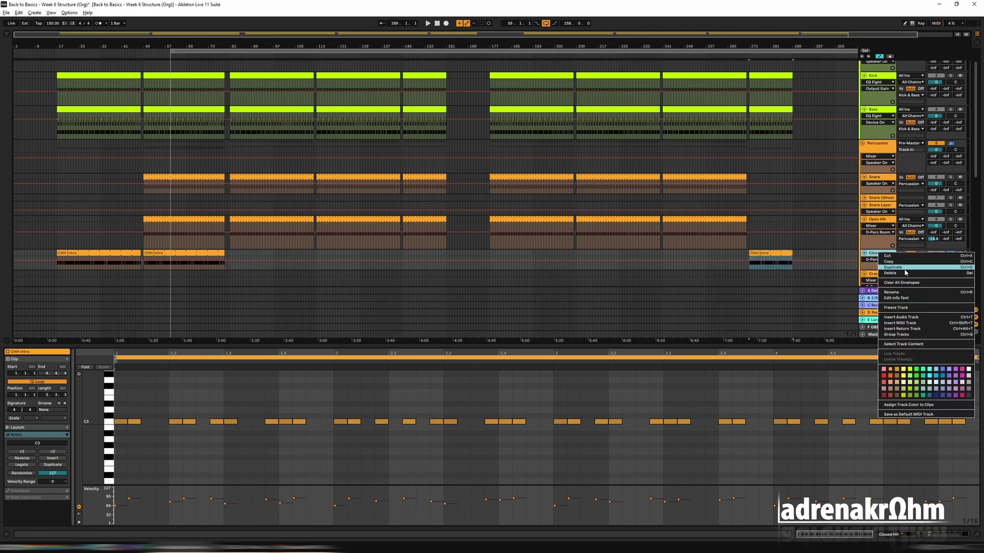
click(908, 294)
key(Return)
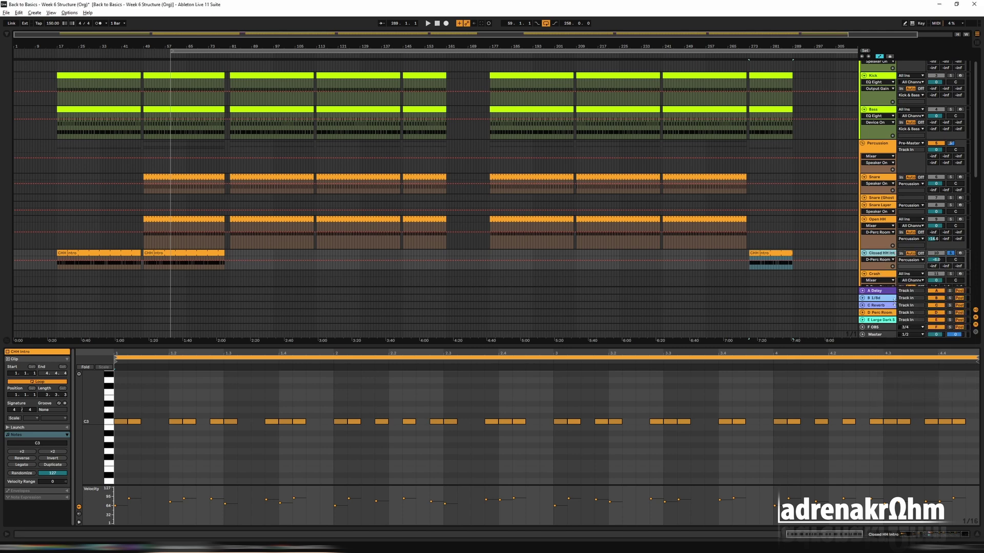
right_click(881, 255)
click(911, 269)
Delete all three CHH Intro clips from the duplicated track and rename it Closed HH Main.
click(120, 254)
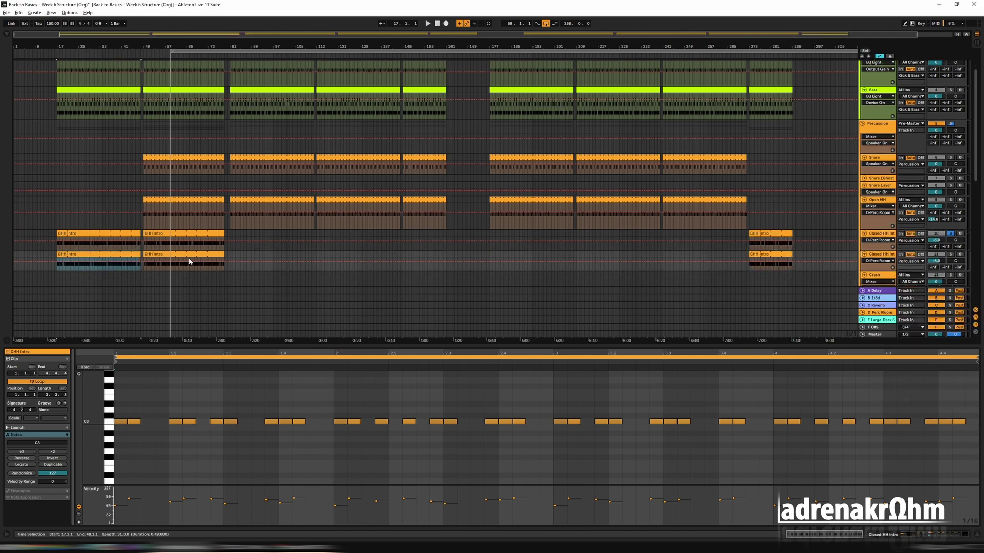
key(Delete)
click(184, 253)
key(Delete)
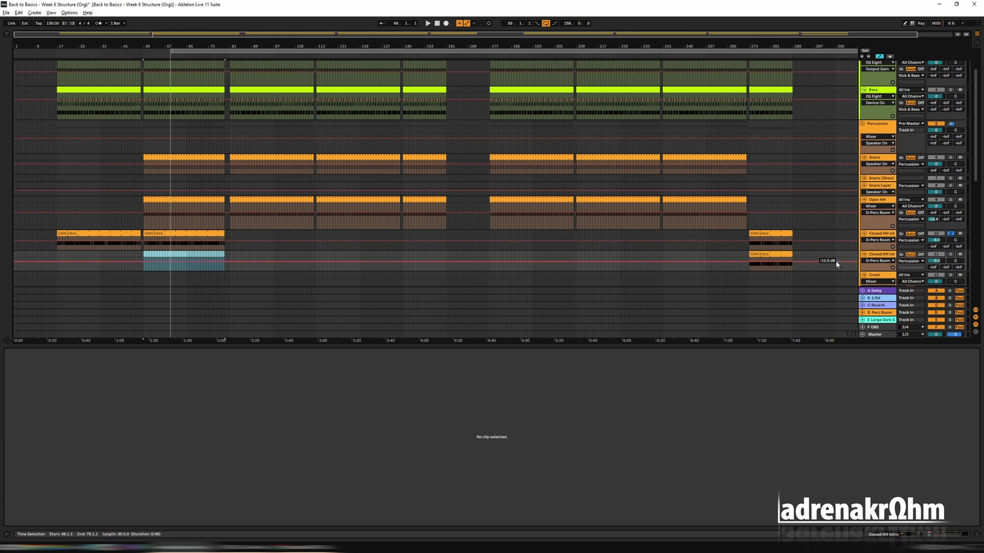
click(769, 255)
key(Delete)
right_click(881, 258)
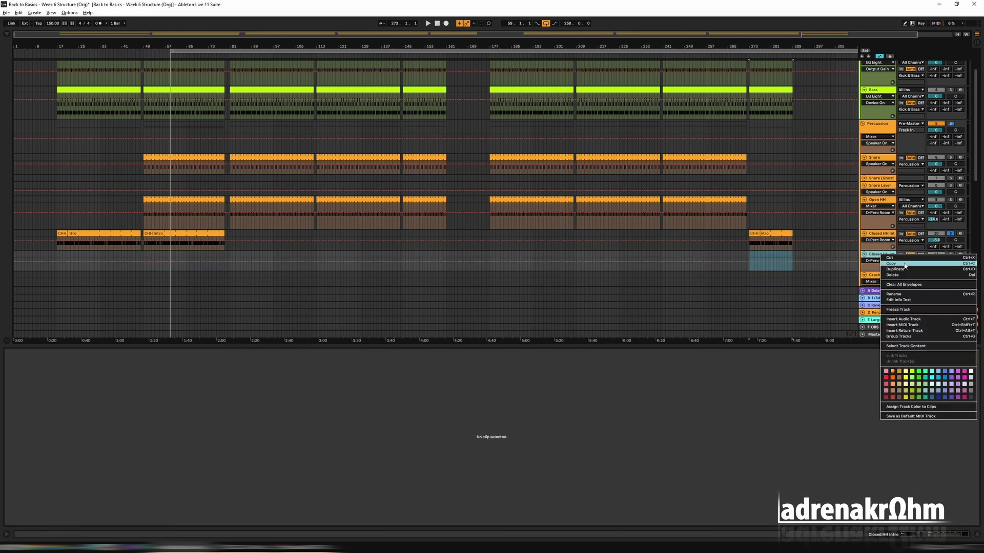
click(901, 296)
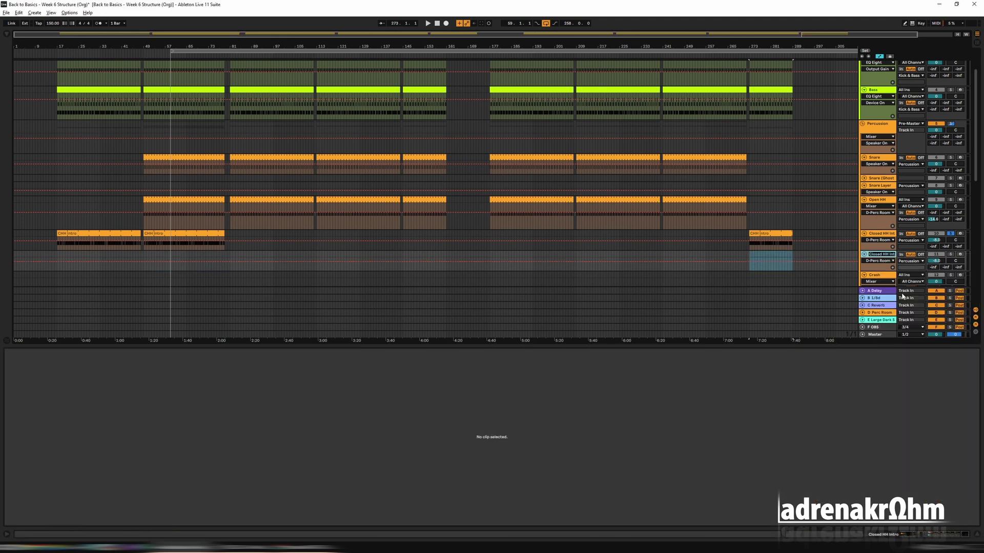
Copy the third-scene CHH Var 1 clip onto Closed HH Main at bar 81 and duplicate it through the Drop Some Leads Out section.
key(Tab)
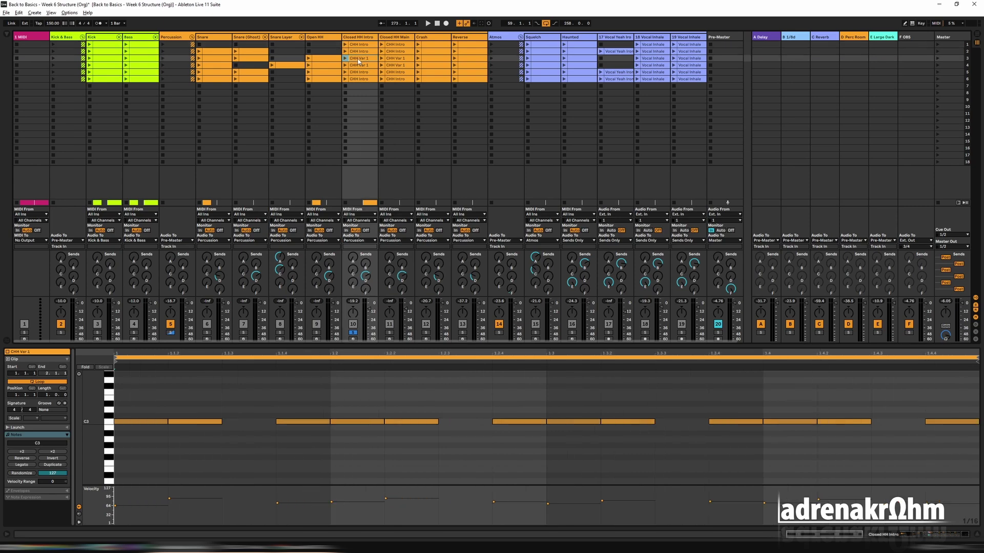
key(Tab)
key(ctrl+d)
key(ctrl+d)
key(ctrl+d)
key(ctrl+d)
key(ctrl+d)
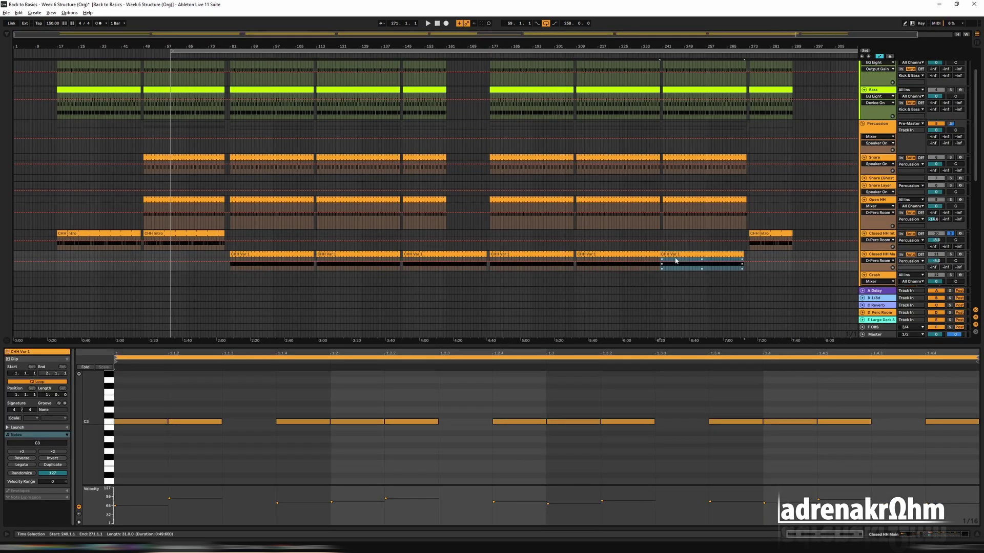
Replace the CHH Intro clip in the Introduce & Tease Leads section with a copy of CHH Var 1 on Closed HH Main.
click(193, 234)
key(Delete)
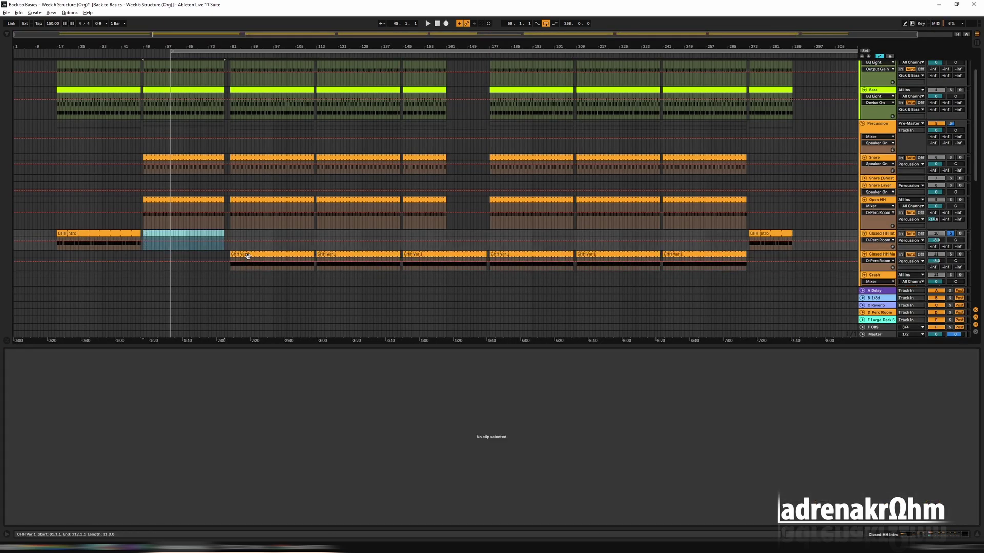
click(235, 261)
drag(235, 260, 169, 259)
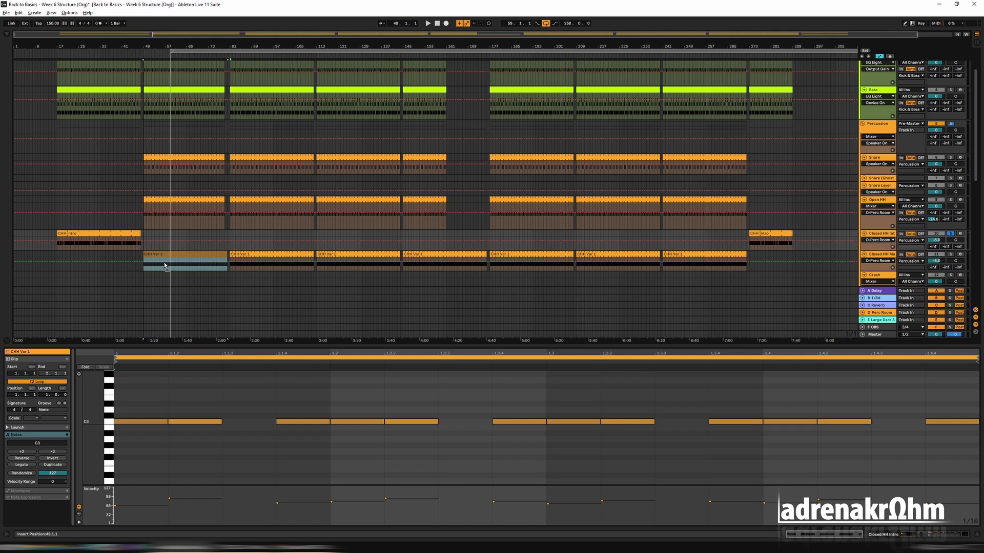
key(ctrl+d)
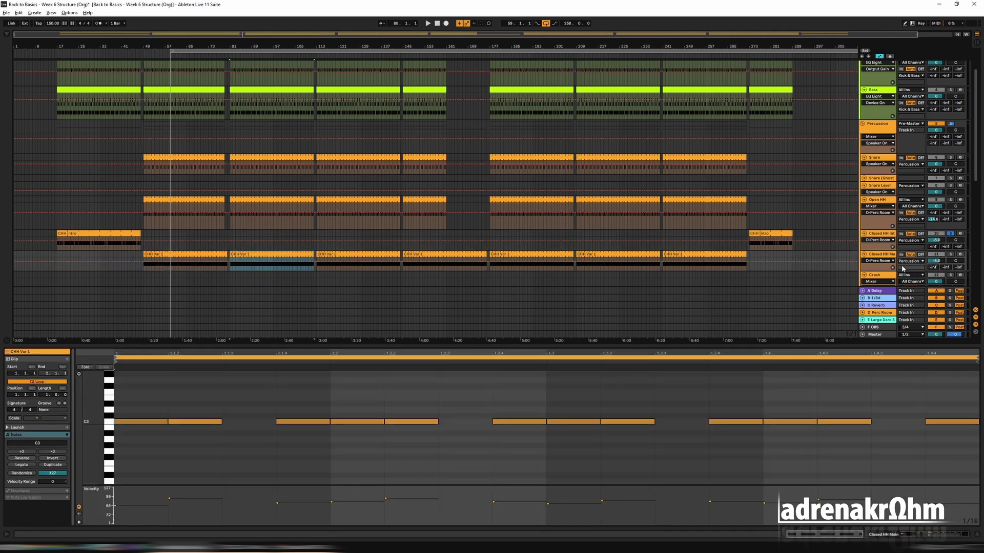
Move the Closed HH Main track above Closed HH Intro and play the arrangement looped from bar 81.
drag(880, 259, 881, 233)
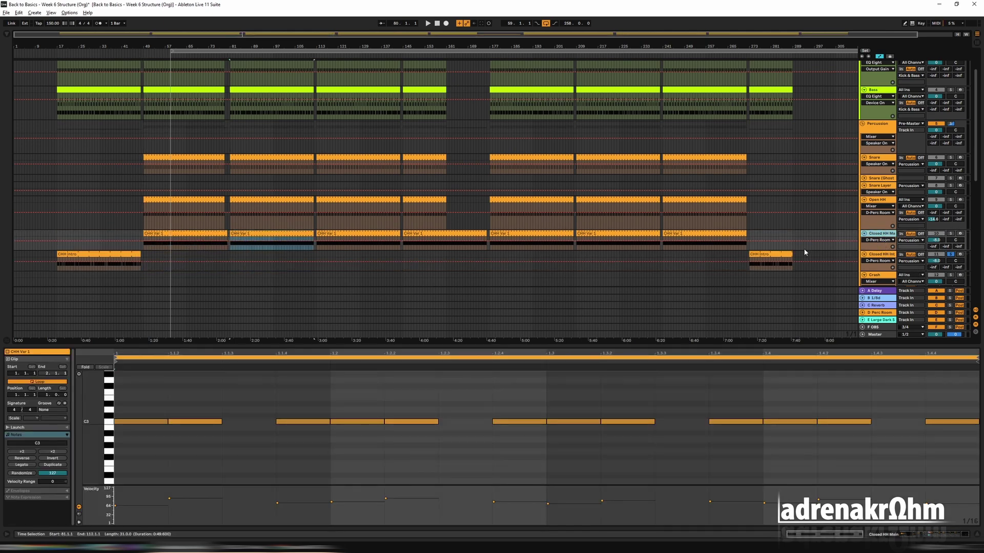
key(shift+End)
scroll(399, 230, up, 3)
key(space)
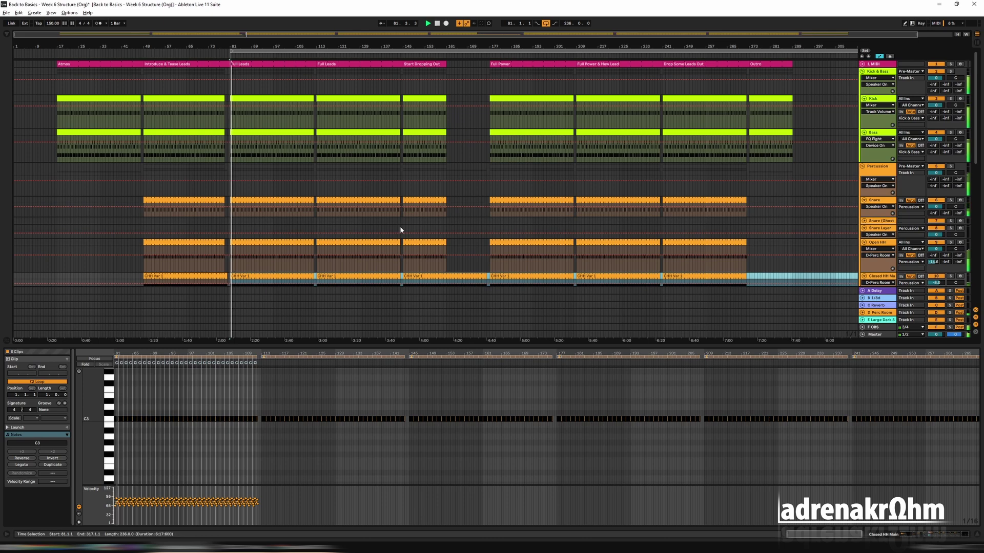
Shorten the Closed HH Main clip in the Start Dropping Out section to end at bar 161.
click(471, 242)
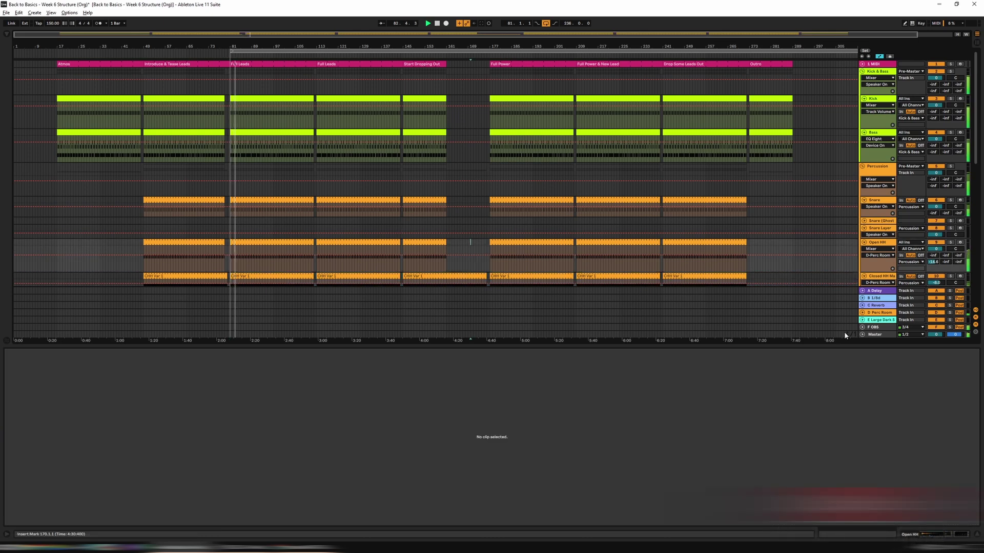
drag(485, 279, 450, 278)
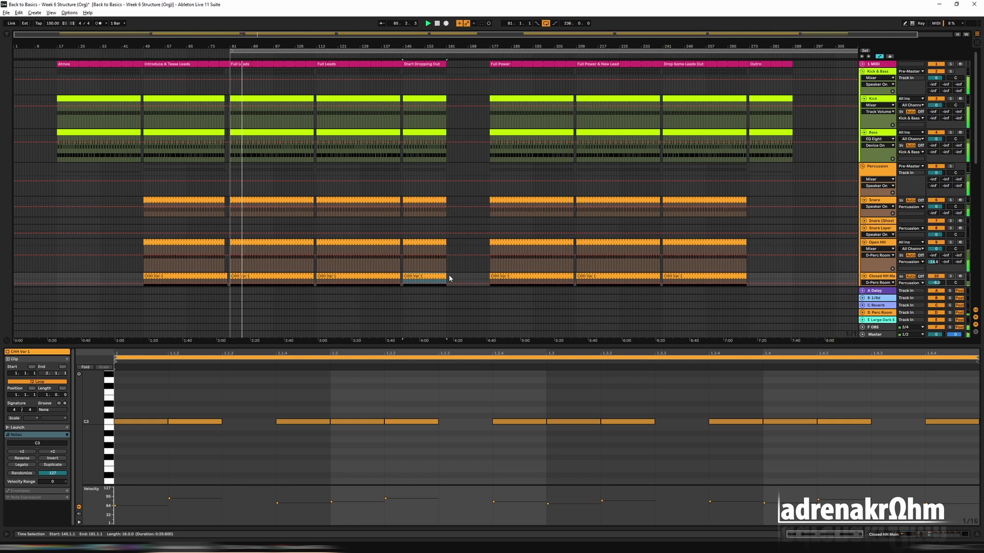
scroll(879, 279, down, 3)
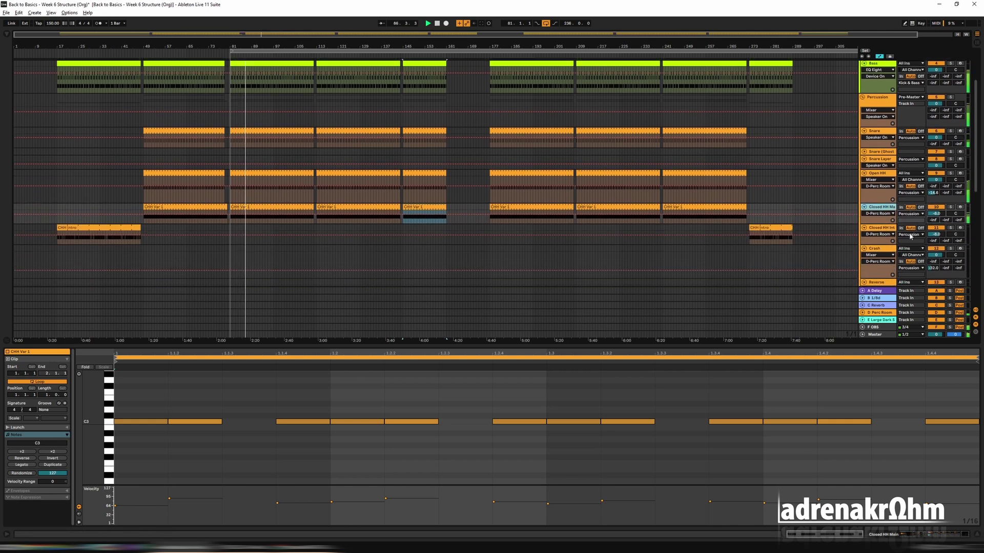
key(Tab)
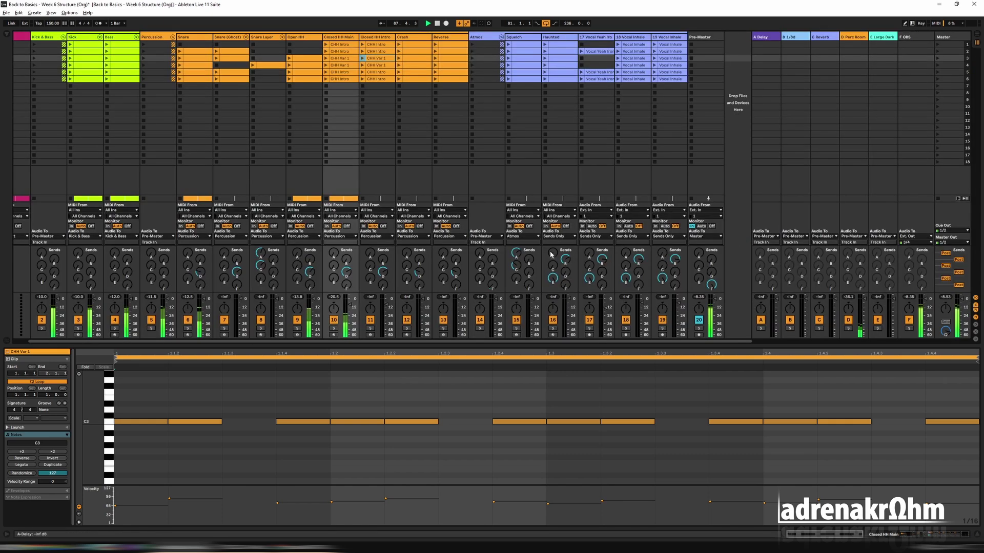
key(Tab)
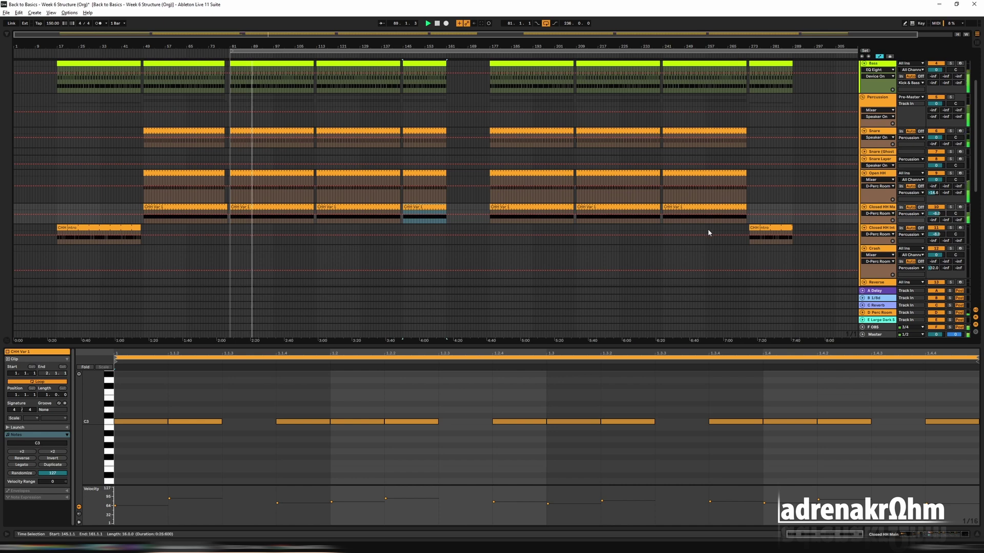
scroll(538, 235, up, 1)
key(Tab)
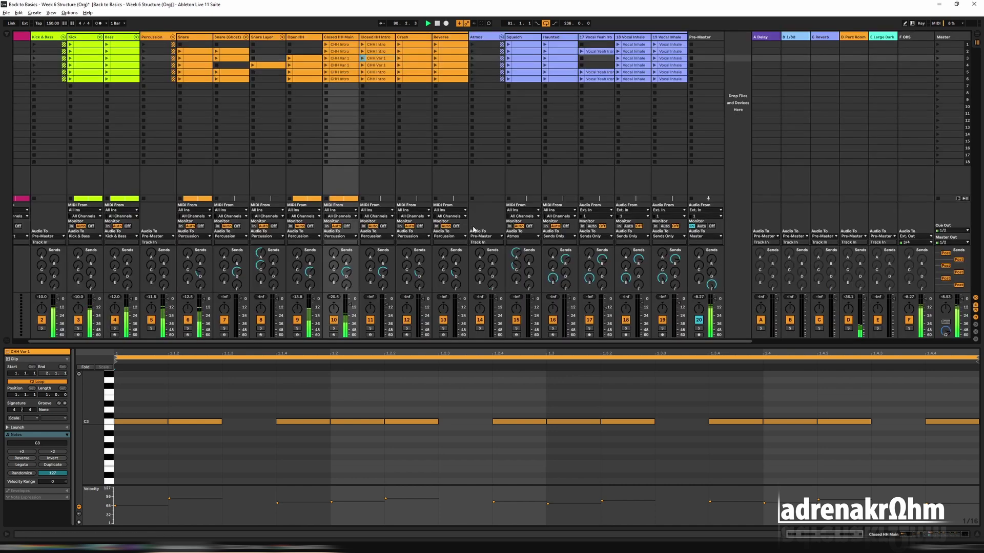
Move the Arrangement View loop to start at bar 145 and play the Start Dropping Out section.
key(Tab)
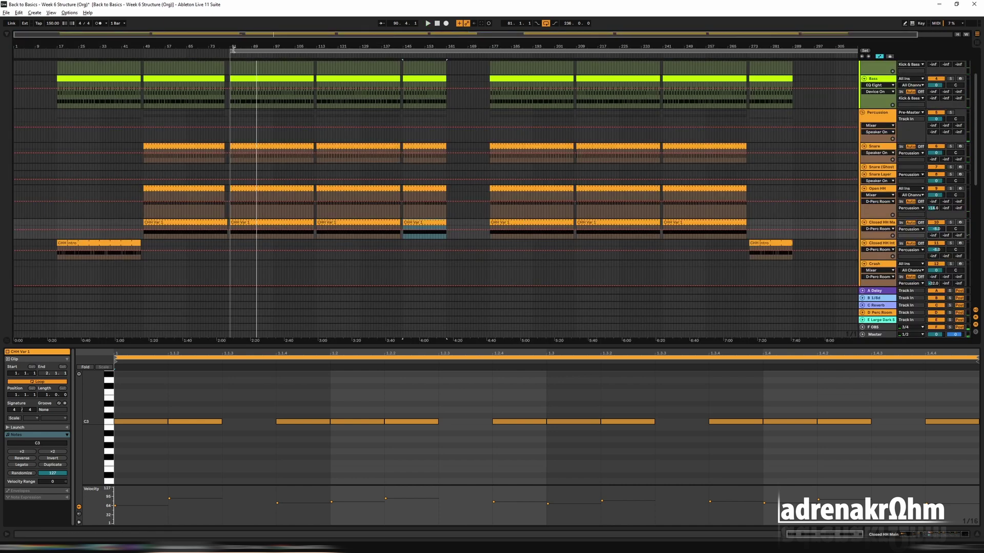
drag(233, 49, 402, 49)
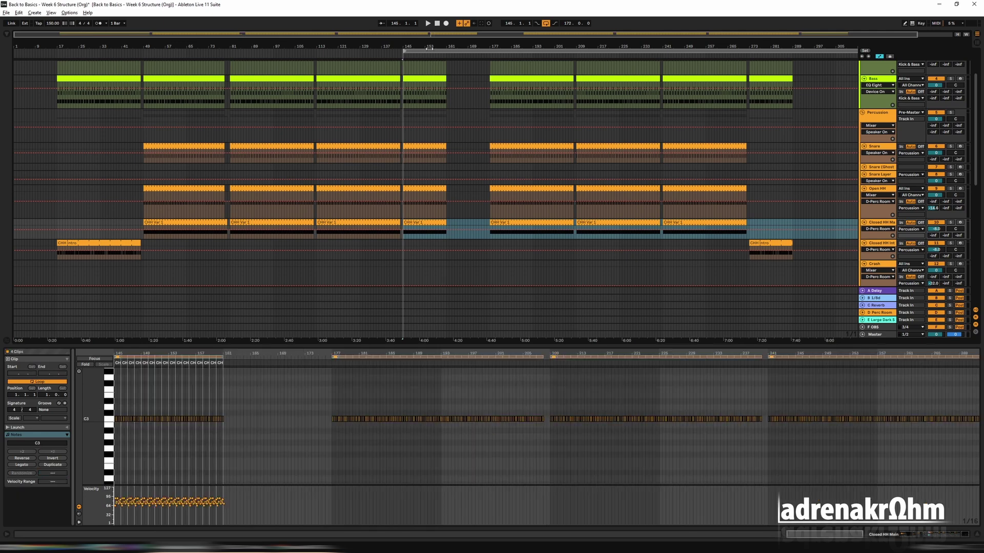
click(430, 48)
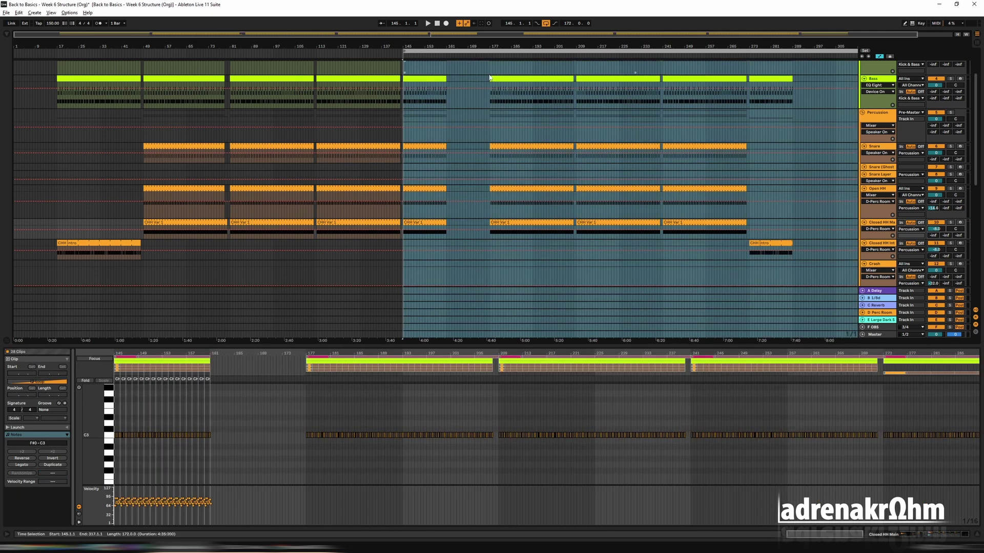
key(space)
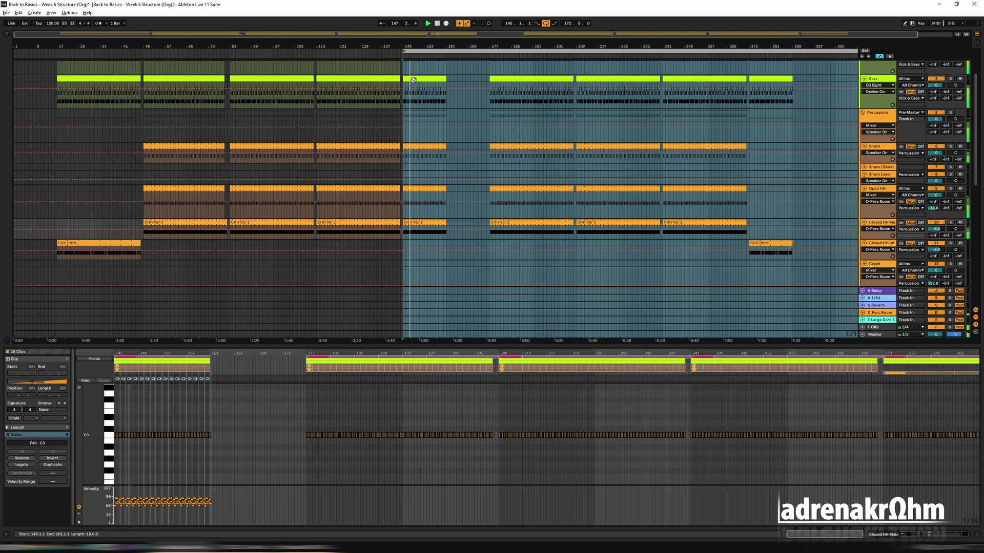
click(451, 279)
click(404, 226)
Copy the first-scene Crash clip from the Session View onto the Crash track at bar 81 in the arrangement.
key(Tab)
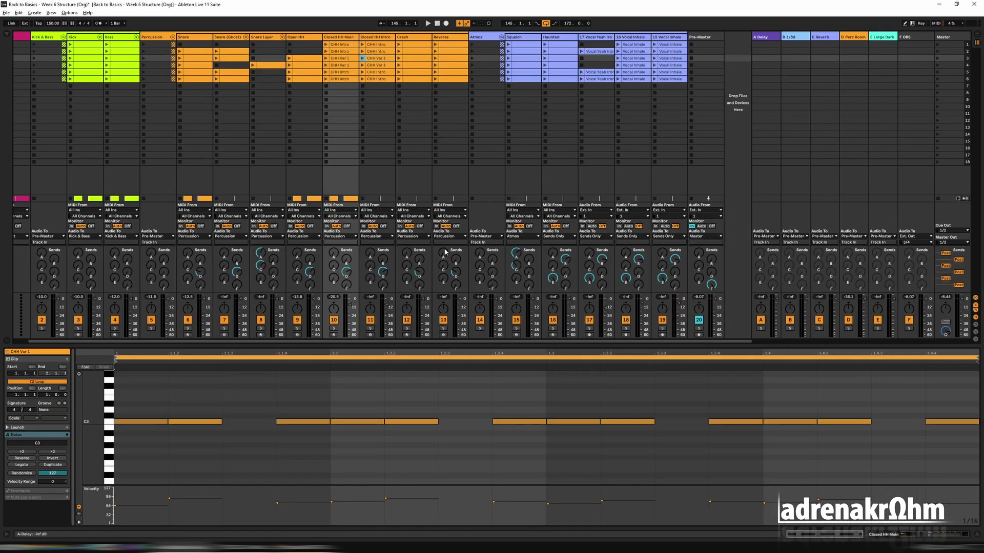
drag(410, 44, 230, 233)
key(Tab)
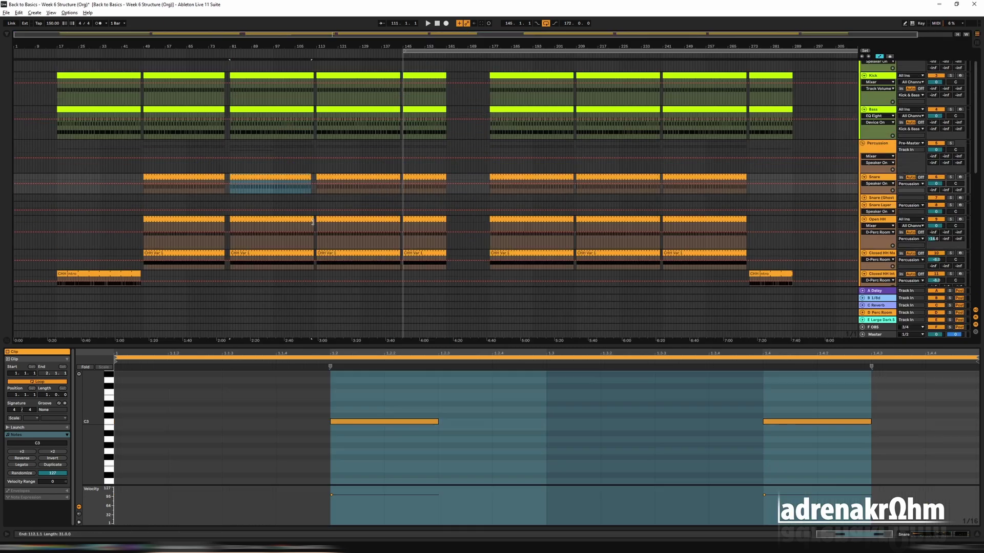
Shorten the kick, bass, snare, Open HH and Closed HH Main clips of the first Full Leads section to end at bar 111.
click(313, 222)
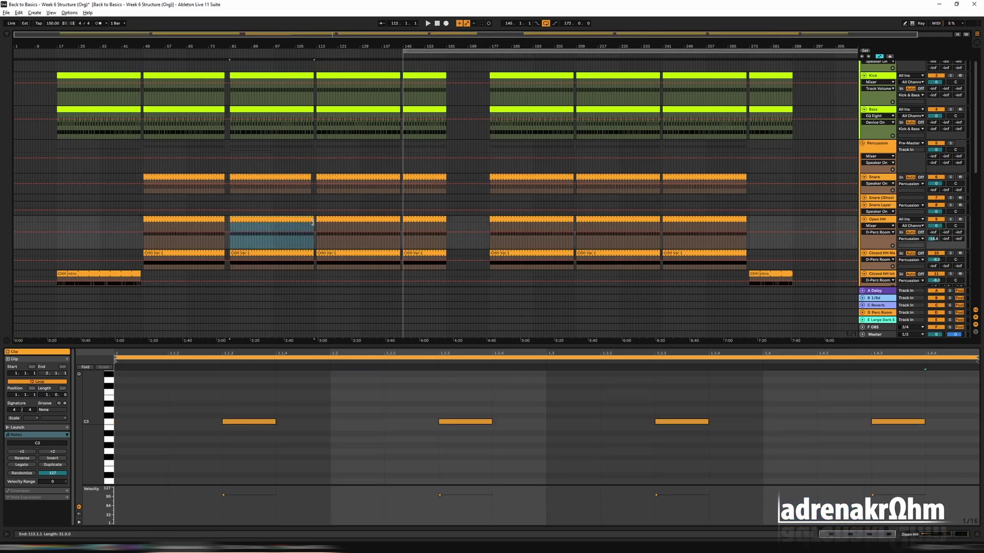
click(312, 253)
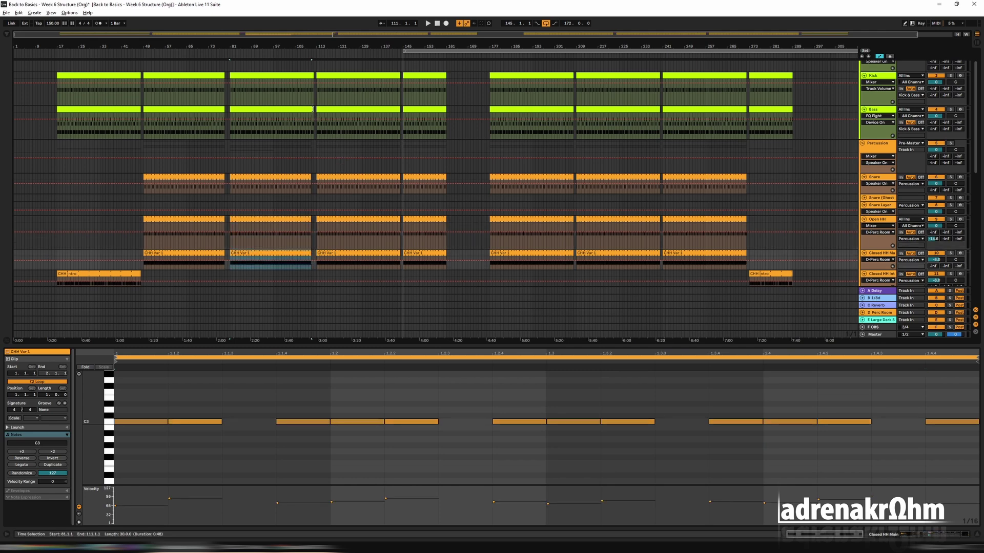
click(311, 109)
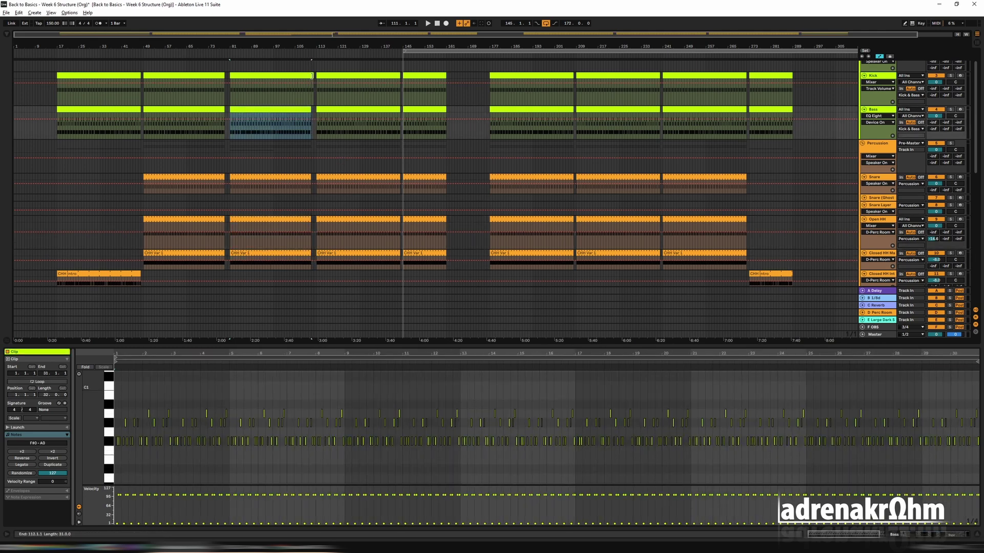
click(309, 87)
Extend the kick, bass, snare, Open HH and Closed HH Main clips in the Introduce & Tease Leads section to end at bar 80.
click(223, 77)
drag(223, 76, 227, 76)
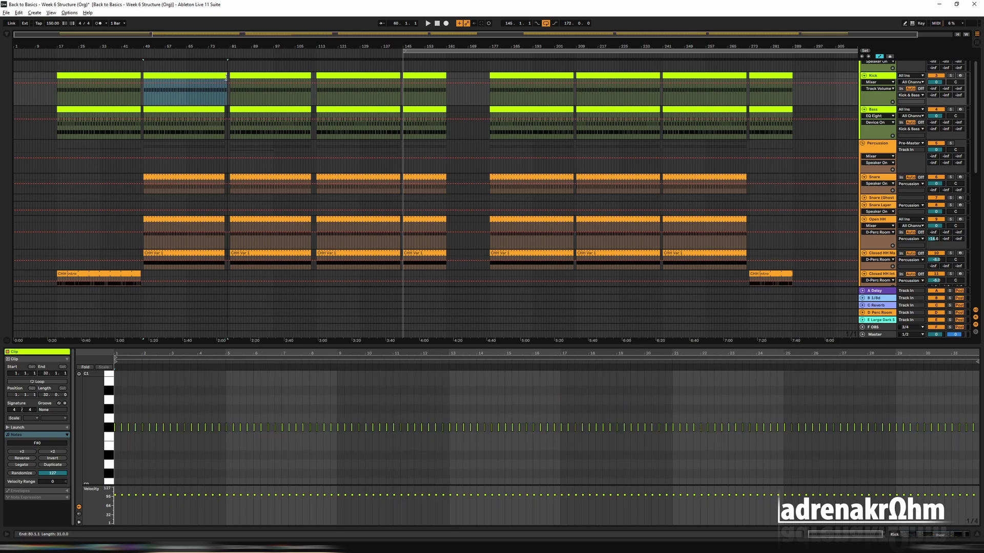
drag(224, 177, 227, 177)
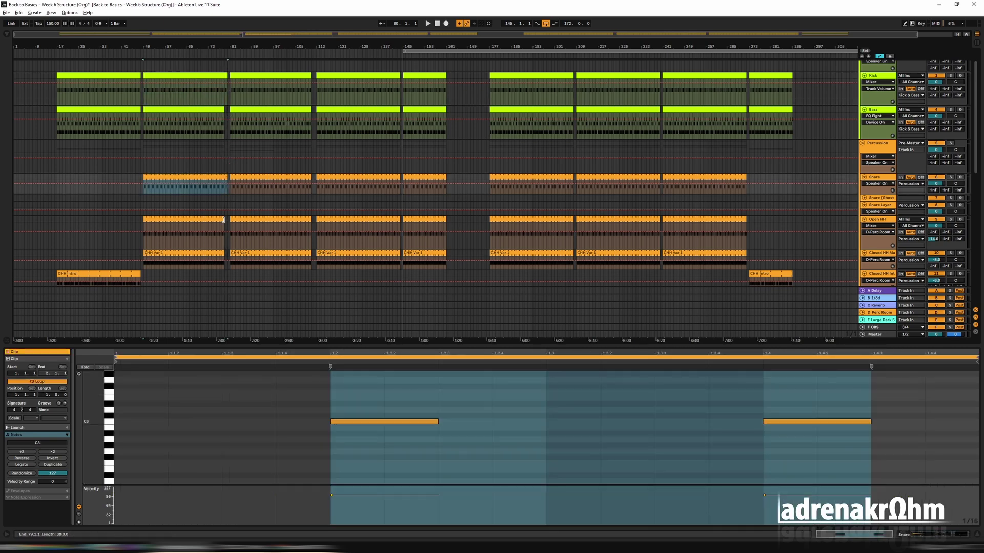
click(225, 219)
scroll(245, 197, down, 3)
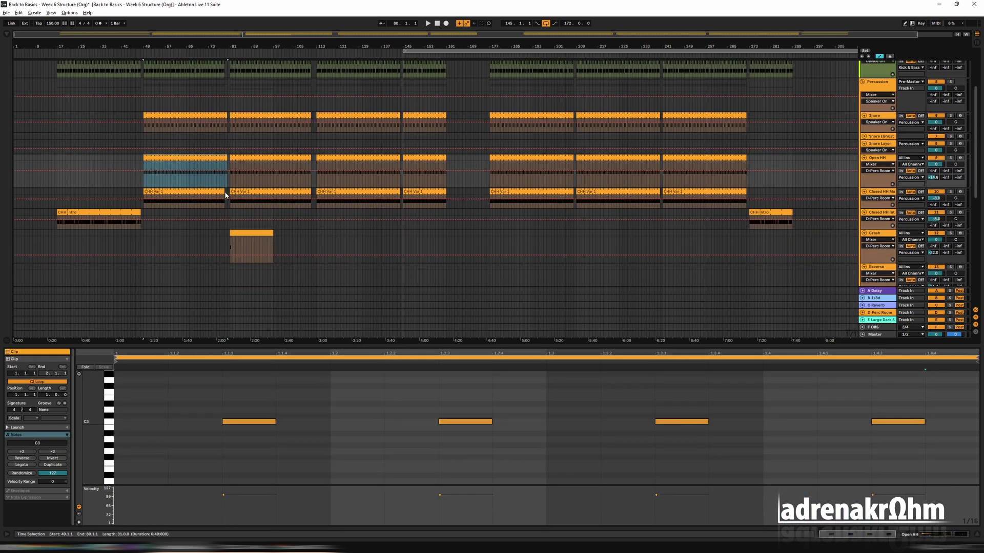
click(225, 194)
Move the loop to start at bar 79 and play the crash leading into the first Full Leads section.
click(251, 233)
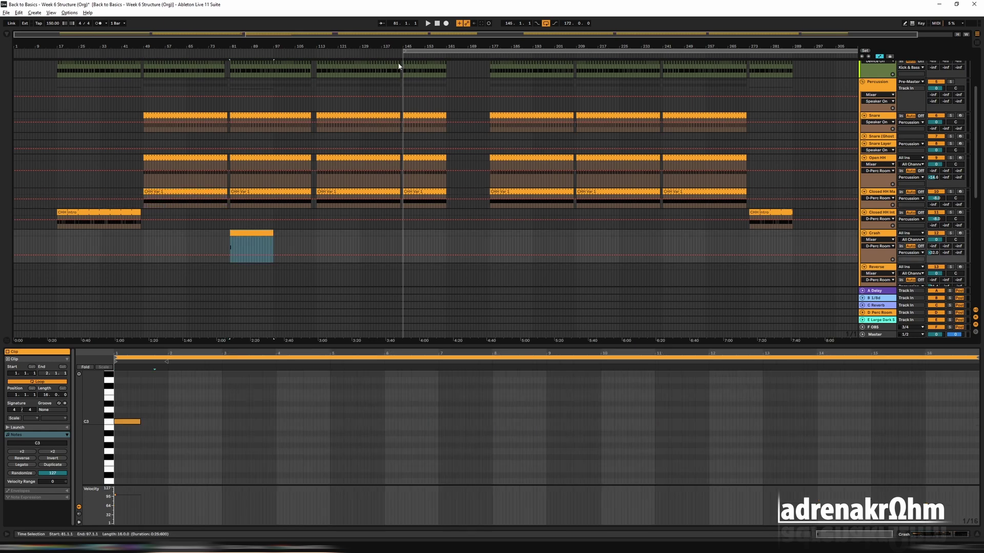
drag(425, 51, 248, 50)
key(space)
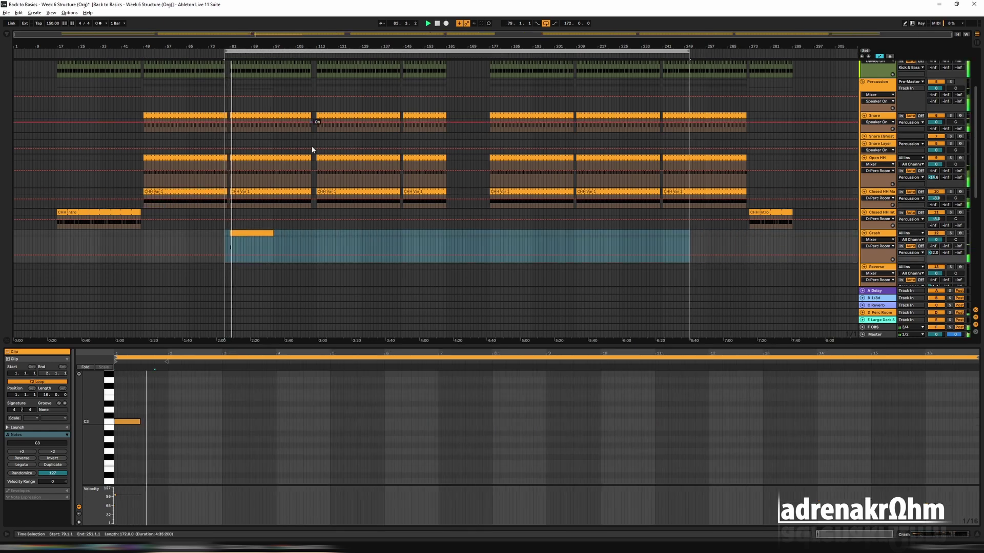
key(End)
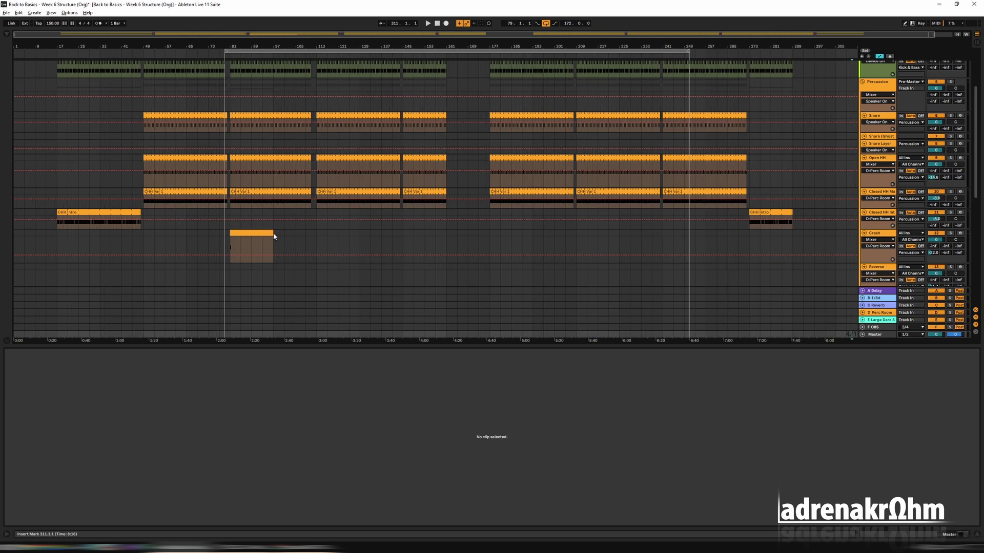
Shorten the crash clip at bar 81 to 8 bars and copy it to bars 113, 145, 177, 209, 241 and 273.
click(264, 232)
drag(274, 233, 251, 232)
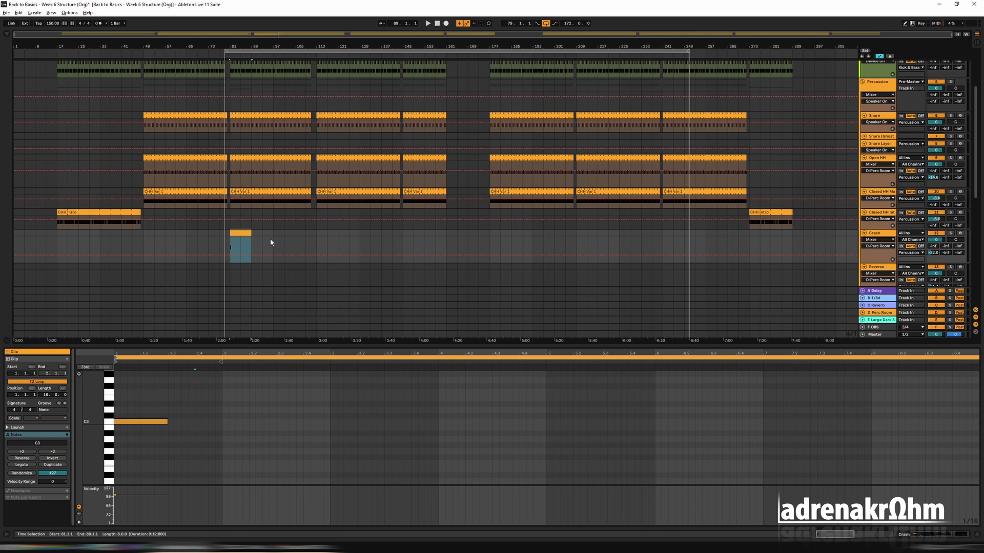
key(ctrl+d)
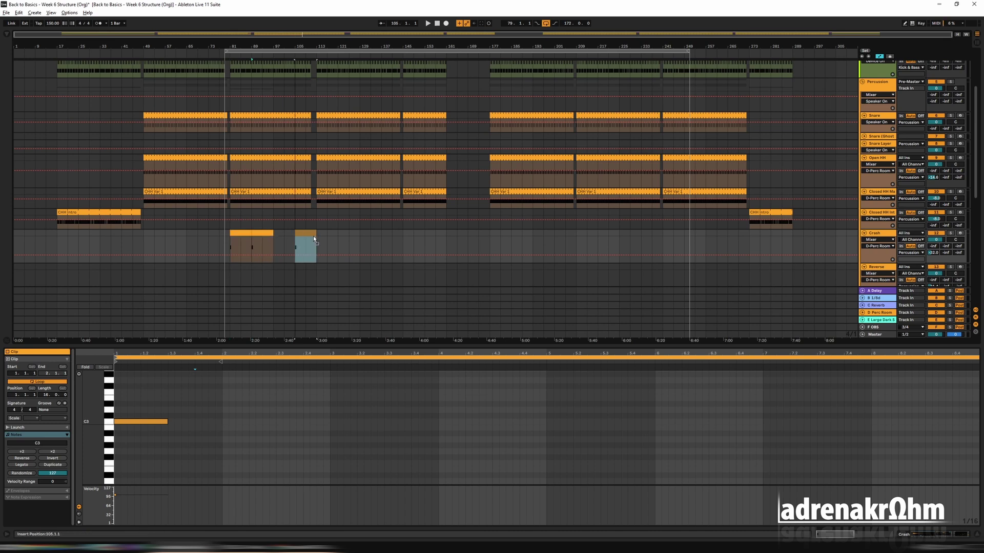
key(ctrl+d)
key(ctrl+d)
key(ctrl+d)
key(ctrl+d)
key(ctrl+d)
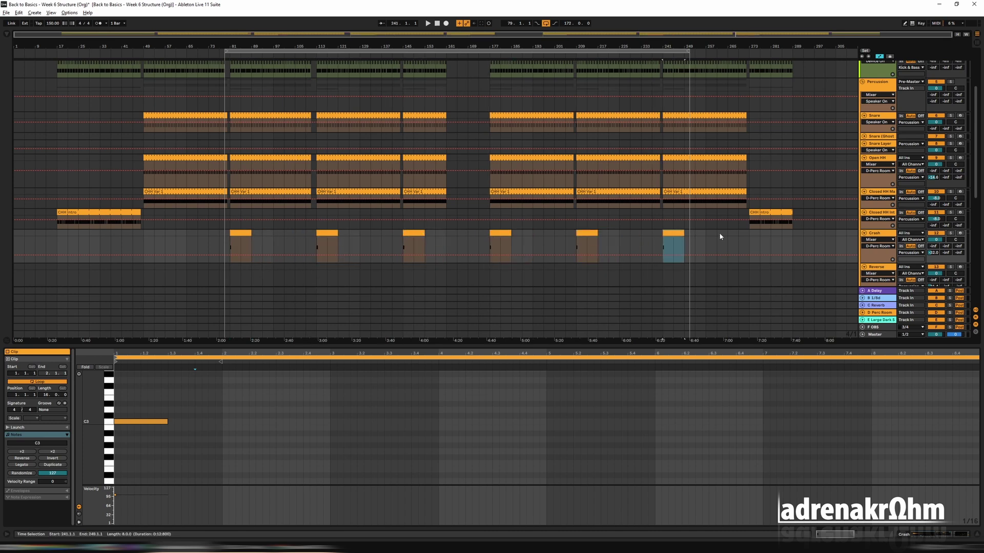
key(ctrl+d)
click(720, 236)
drag(760, 235, 760, 234)
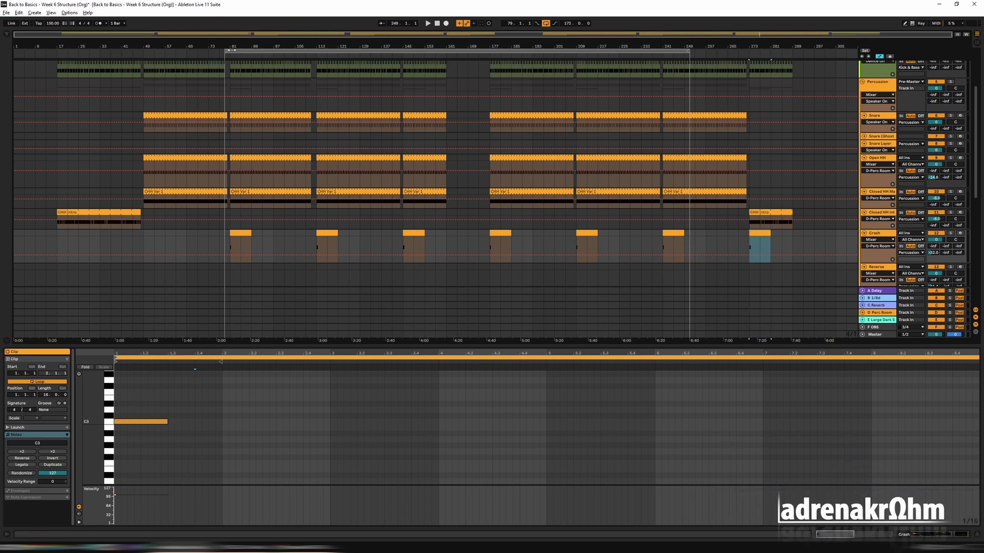
Move the loop to start at bar 269 and play the transition into the Outro.
drag(228, 50, 738, 50)
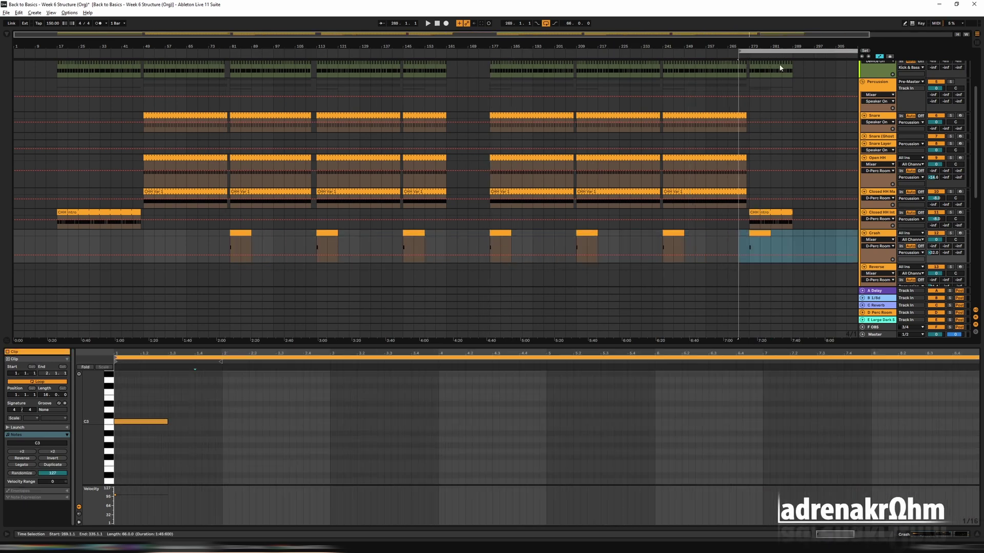
key(space)
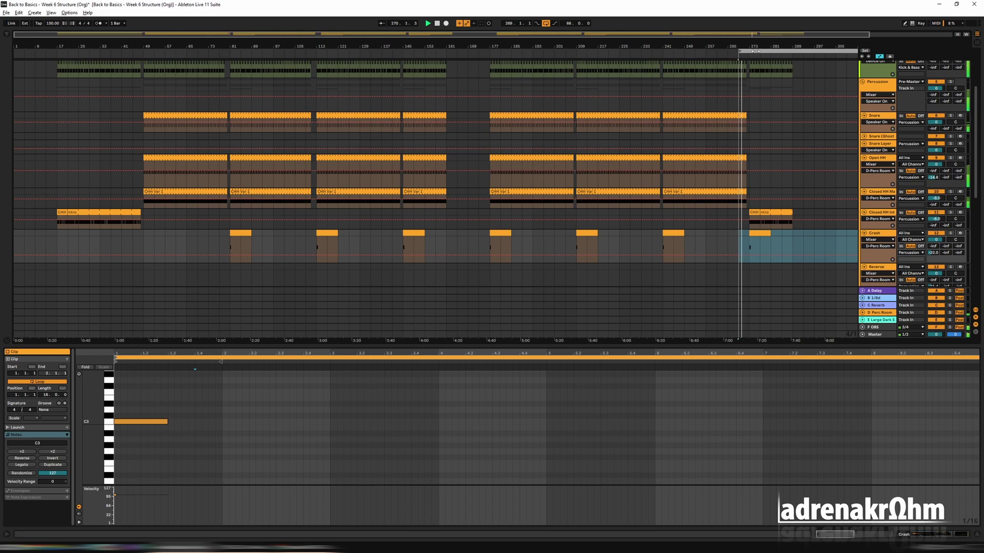
click(847, 335)
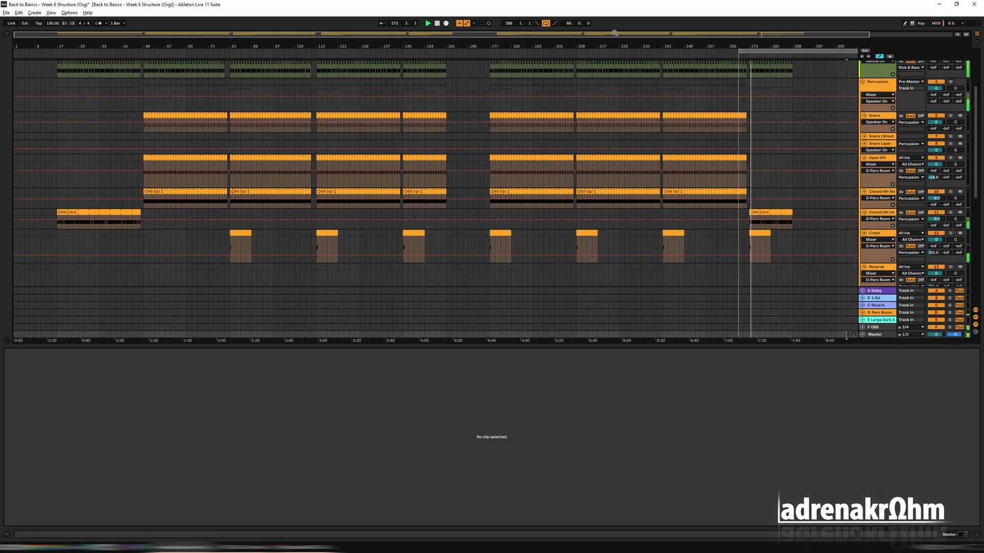
Extend the snare, Open HH, Closed HH Main, kick and bass clips of the Drop Some Leads Out section to end at bar 273.
drag(557, 33, 572, 72)
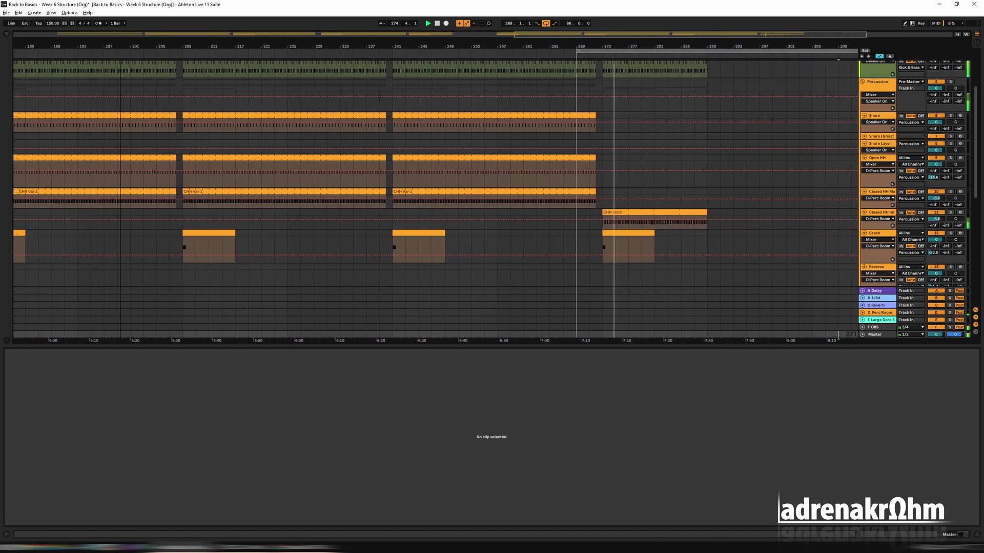
drag(600, 123, 606, 157)
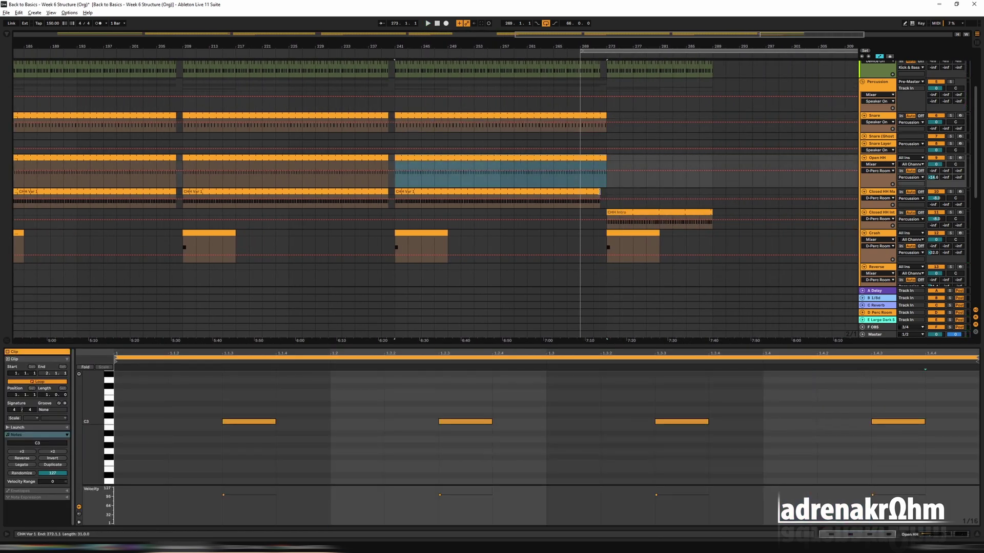
drag(600, 191, 606, 192)
scroll(604, 154, up, 3)
drag(600, 99, 606, 99)
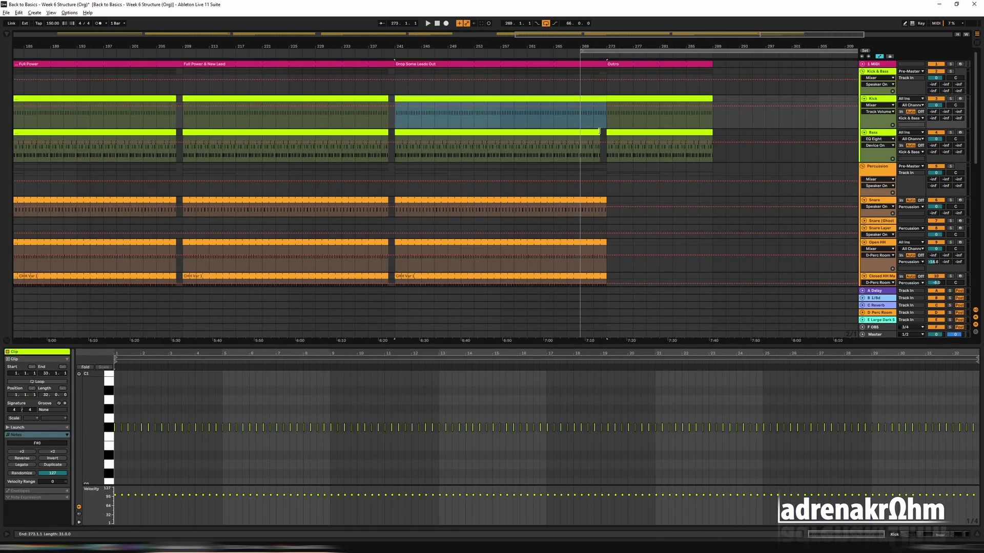
drag(599, 133, 606, 132)
Move the loop to start at bar 271 and play the gapless transition into the Outro.
key(space)
click(603, 51)
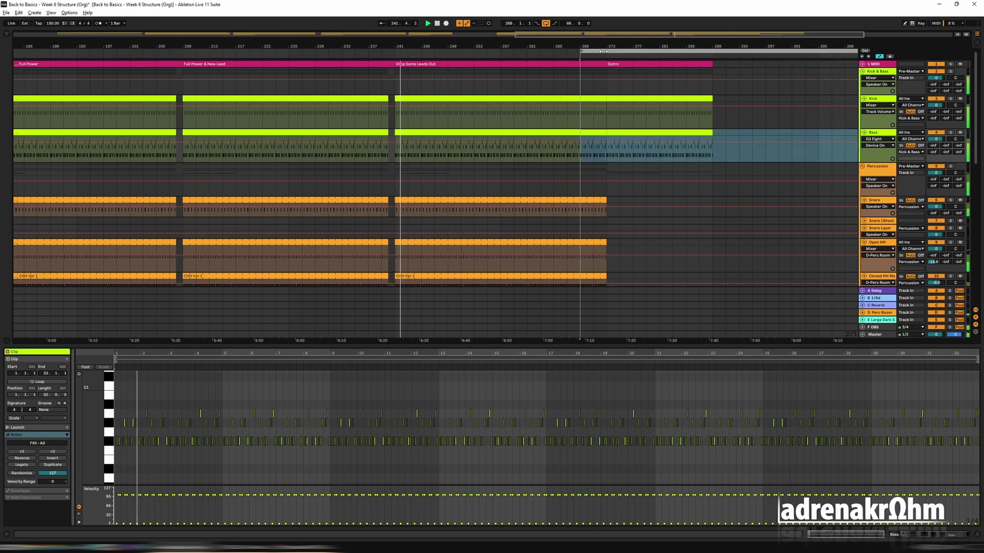
drag(603, 52, 617, 51)
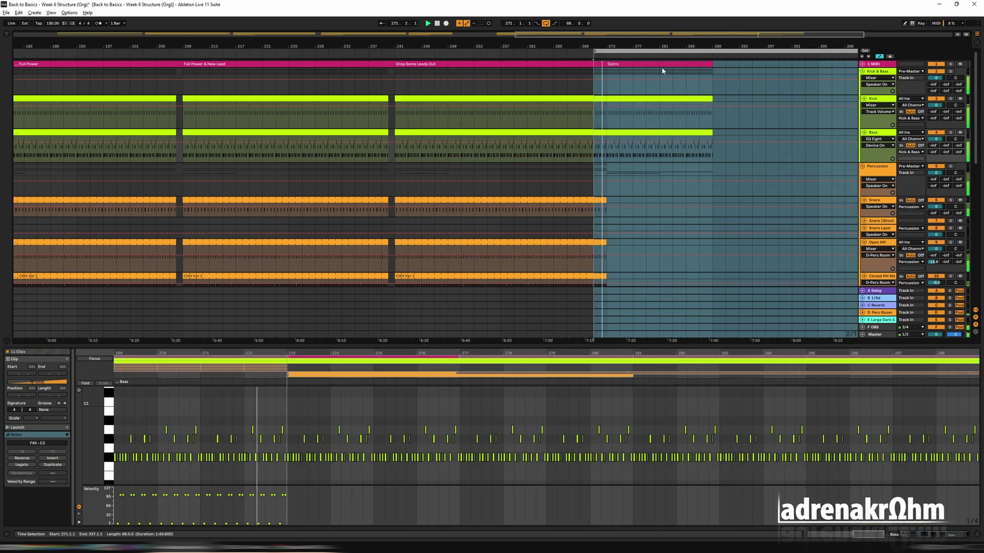
Copy an 8-bar crash clip to bar 49 and play the start of the Introduce & Tease Leads section.
double_click(533, 41)
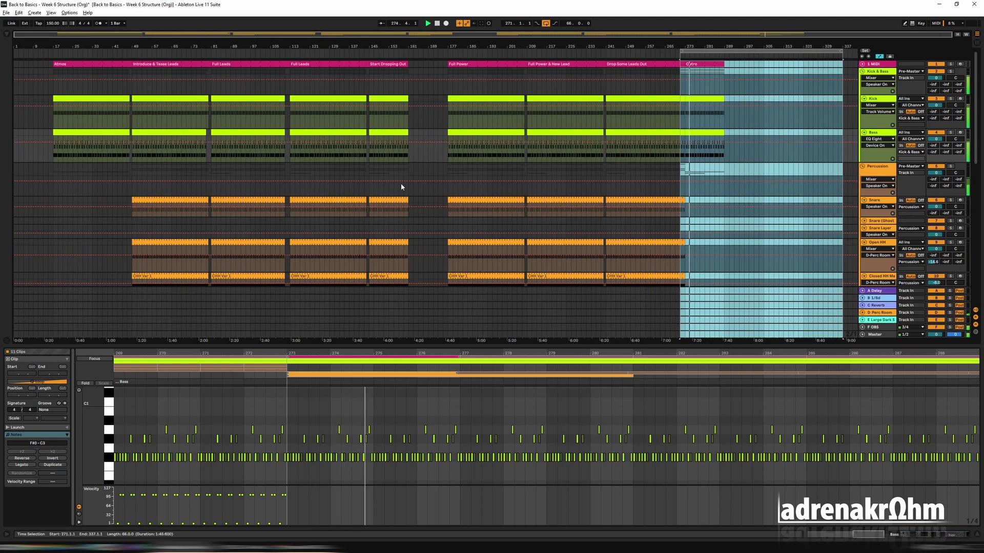
click(418, 169)
scroll(417, 169, down, 5)
key(space)
click(309, 216)
click(147, 211)
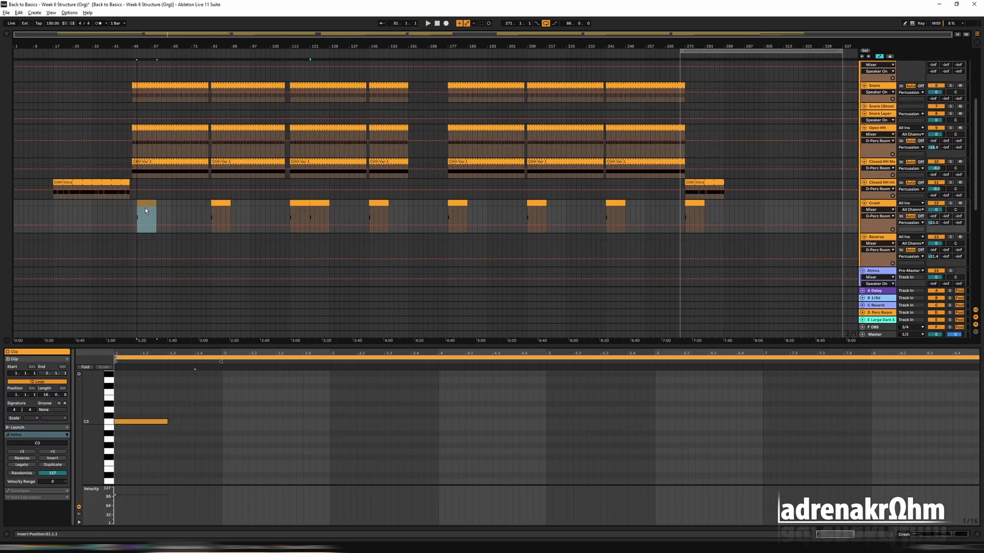
drag(147, 211, 143, 211)
click(154, 93)
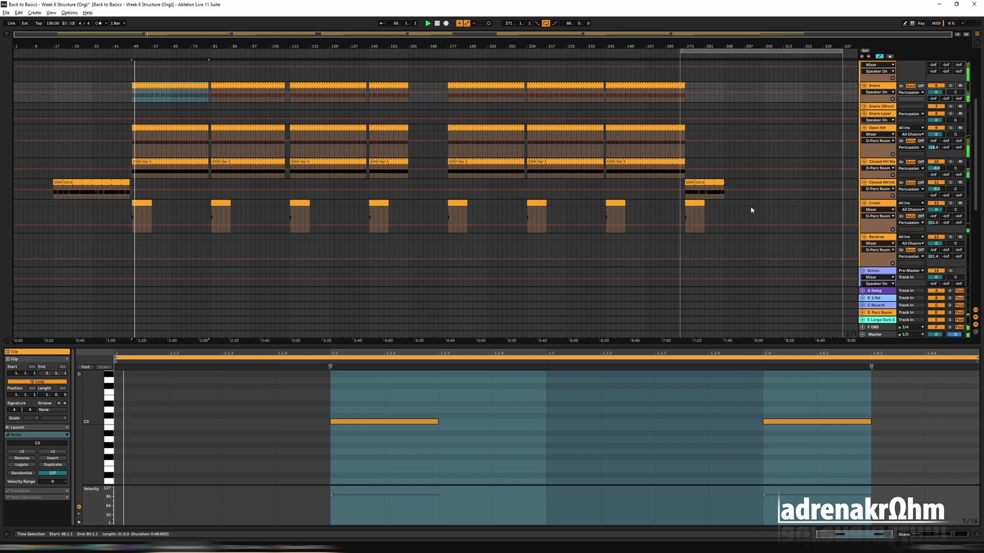
Copy the first-scene Reverse clip from the Session View onto the Reverse track at bar 97, ending at bar 113.
scroll(752, 212, down, 3)
scroll(760, 207, up, 2)
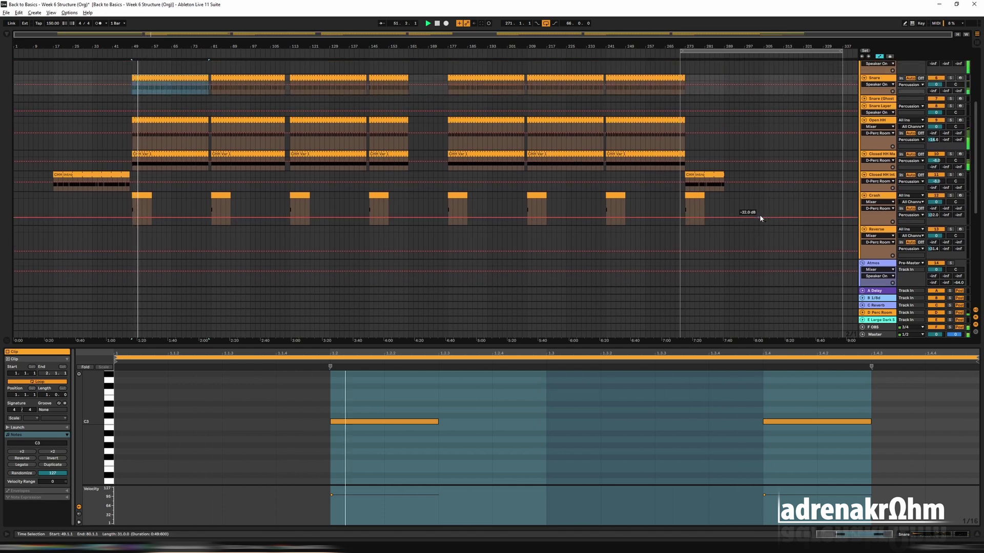
scroll(759, 217, up, 3)
key(Tab)
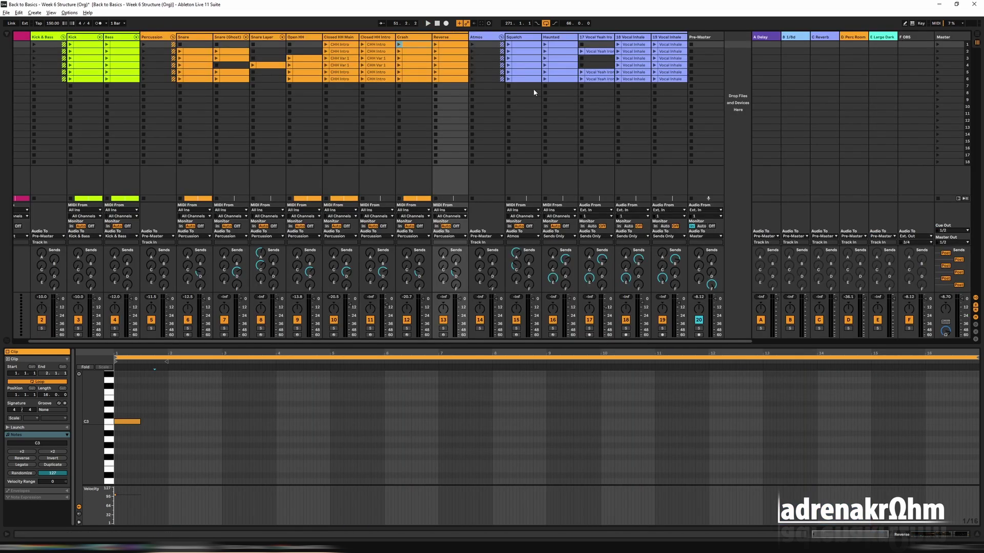
drag(444, 47, 803, 69)
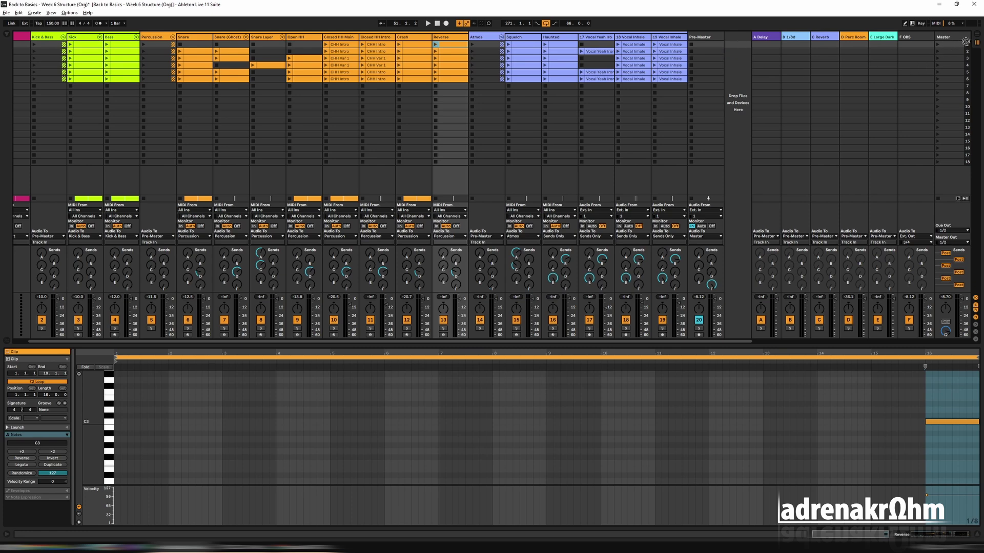
key(Tab)
drag(966, 42, 312, 247)
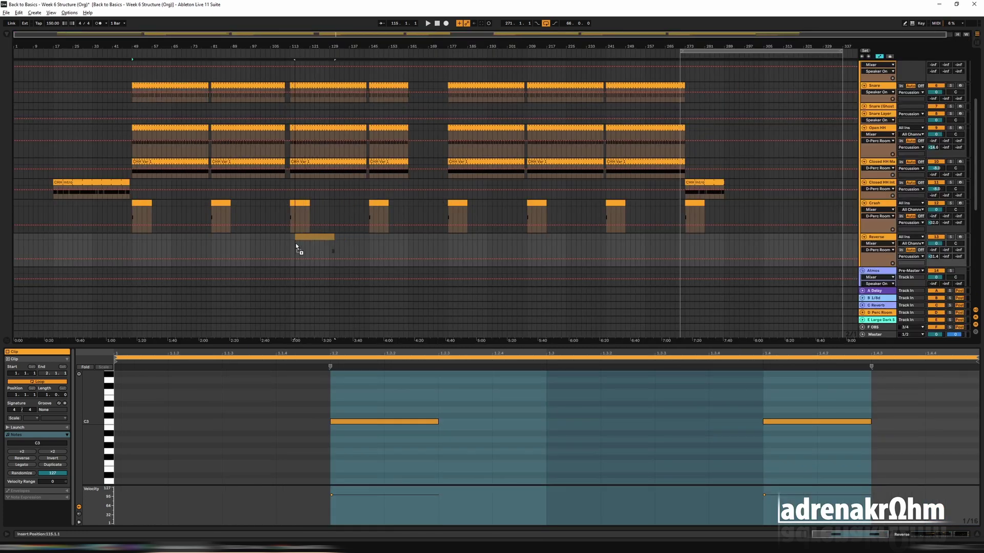
Loop the arrangement from bar 111 to bar 177 and play the reverse leading into the second Full Leads section.
drag(246, 244, 449, 251)
key(ctrl+l)
key(space)
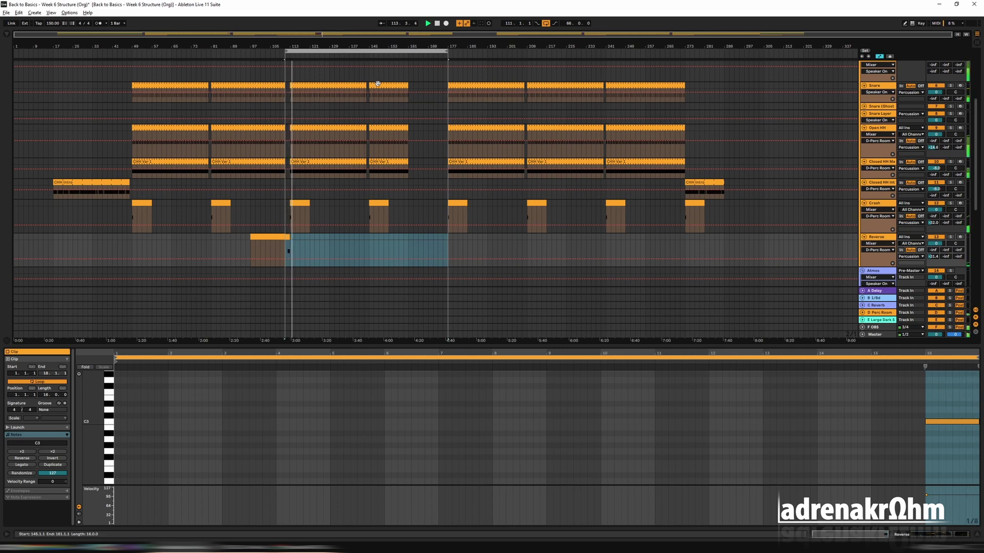
Shorten the Reverse clip to its last 8 bars so it spans bars 105 to 113.
scroll(378, 84, up, 2)
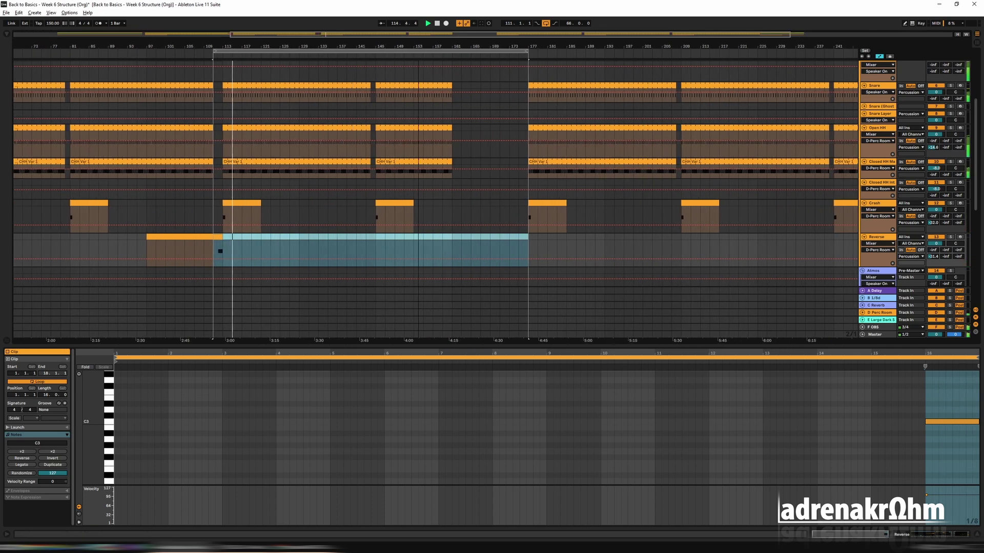
drag(712, 34, 495, 34)
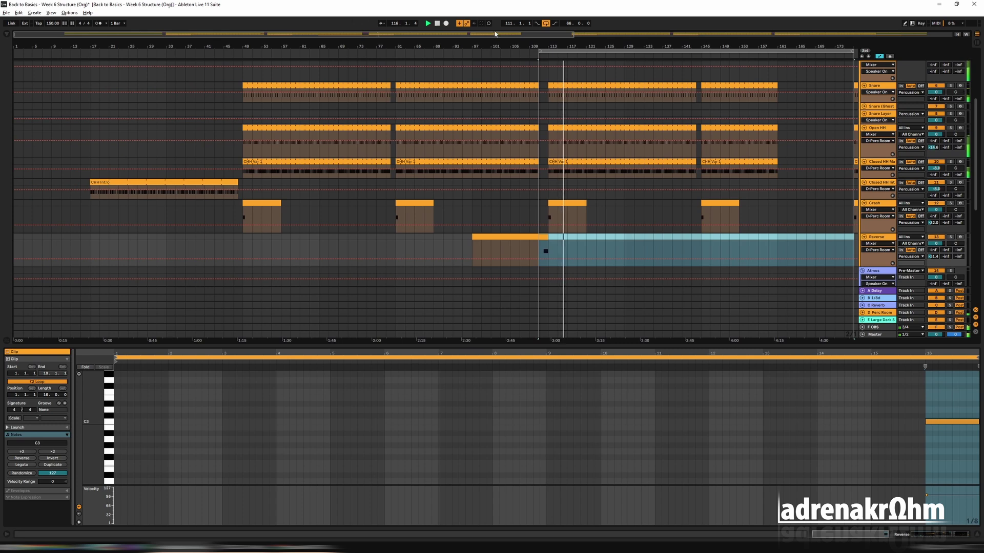
scroll(751, 219, down, 2)
click(304, 237)
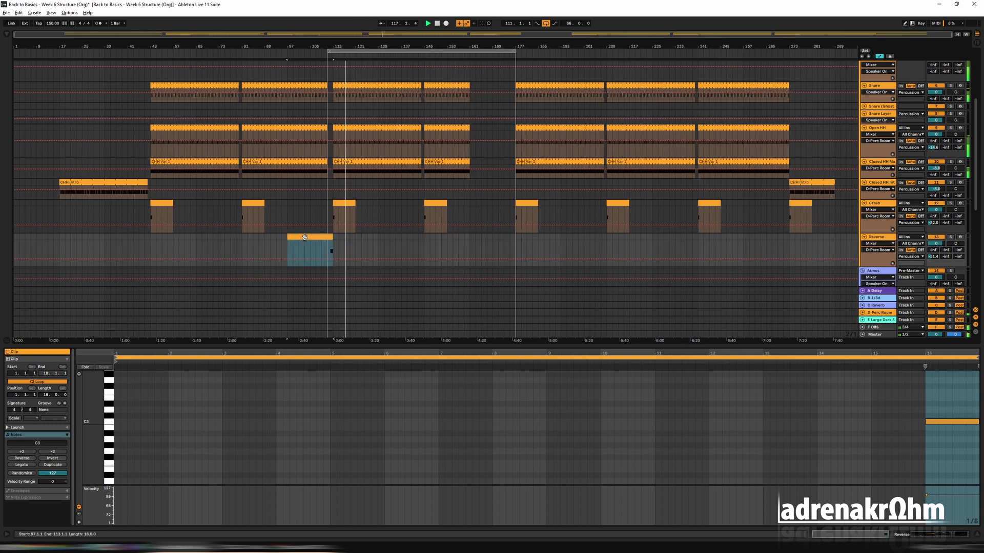
key(ctrl+d)
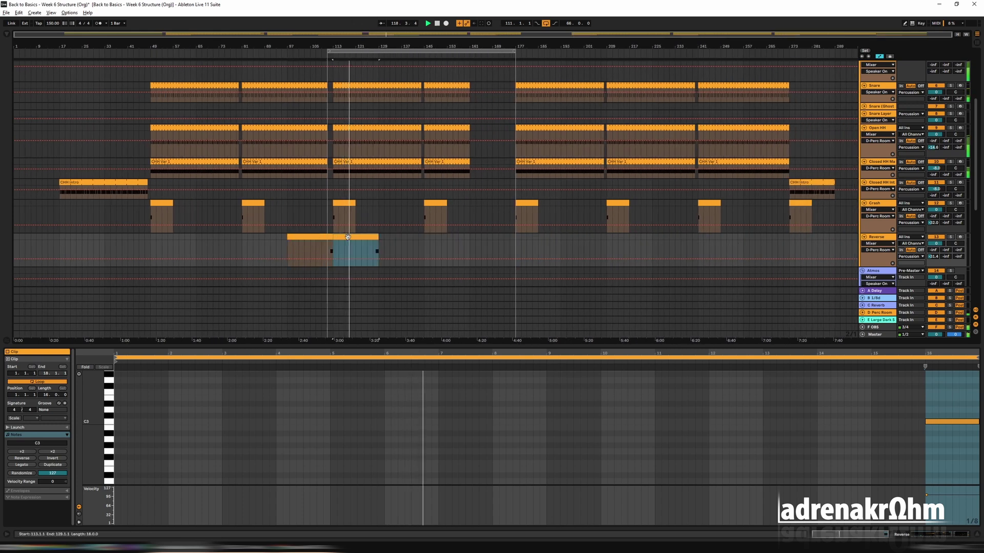
key(Delete)
Copy the 8-bar Reverse clip to bars 41, 73, 137, 169, 201, 233 and 265, leading into each section.
drag(344, 237, 413, 239)
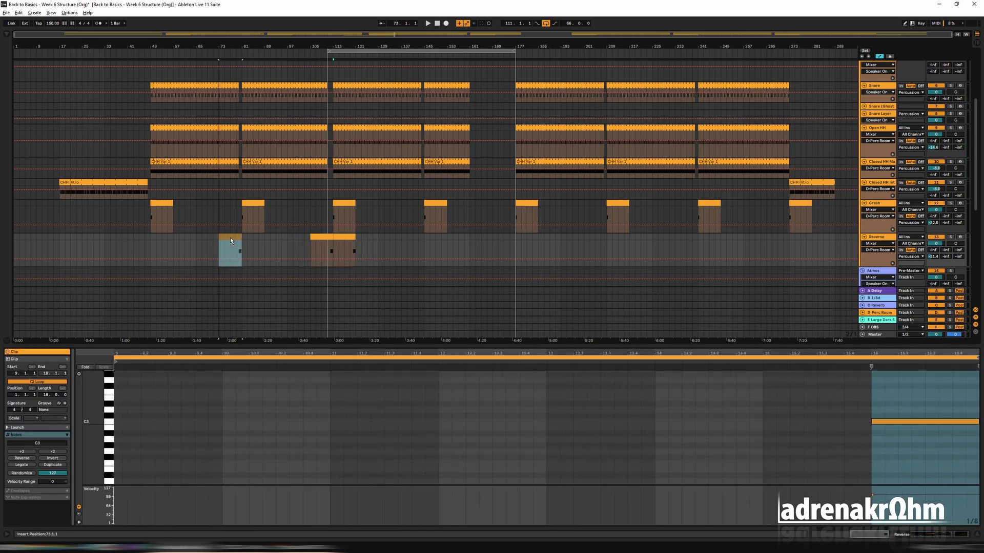
key(ctrl+d)
key(ctrl+d)
key(ctrl+d)
drag(434, 238, 504, 239)
key(ctrl+d)
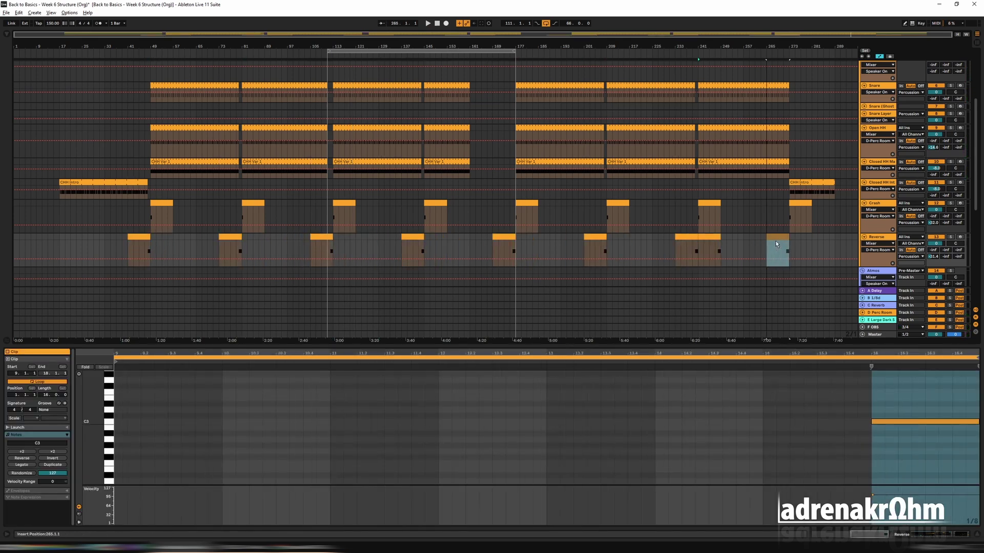
drag(776, 244, 775, 243)
Try an extra 8-bar Reverse clip at bar 153 leading into the break at bar 161, then delete it.
click(414, 238)
key(ctrl+d)
drag(437, 237, 460, 239)
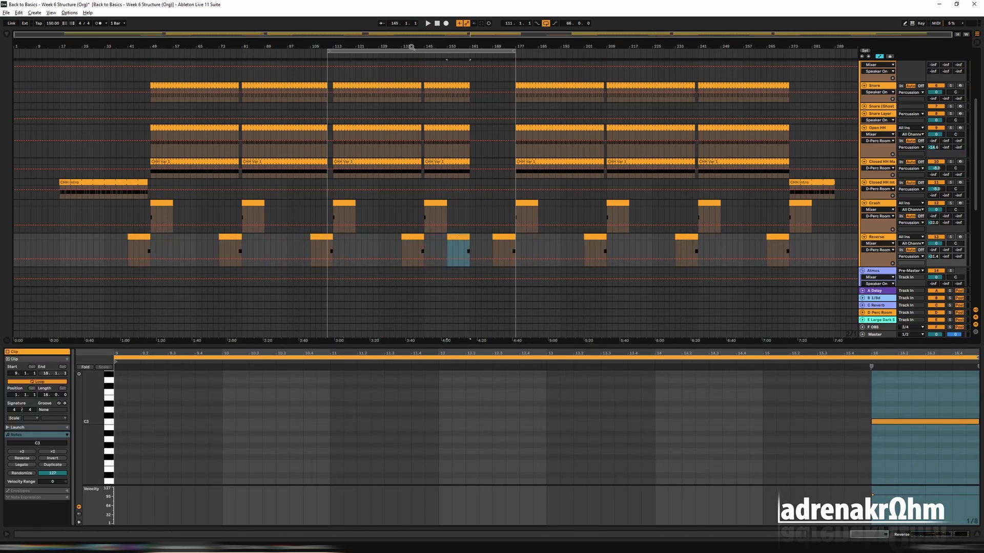
drag(412, 47, 543, 47)
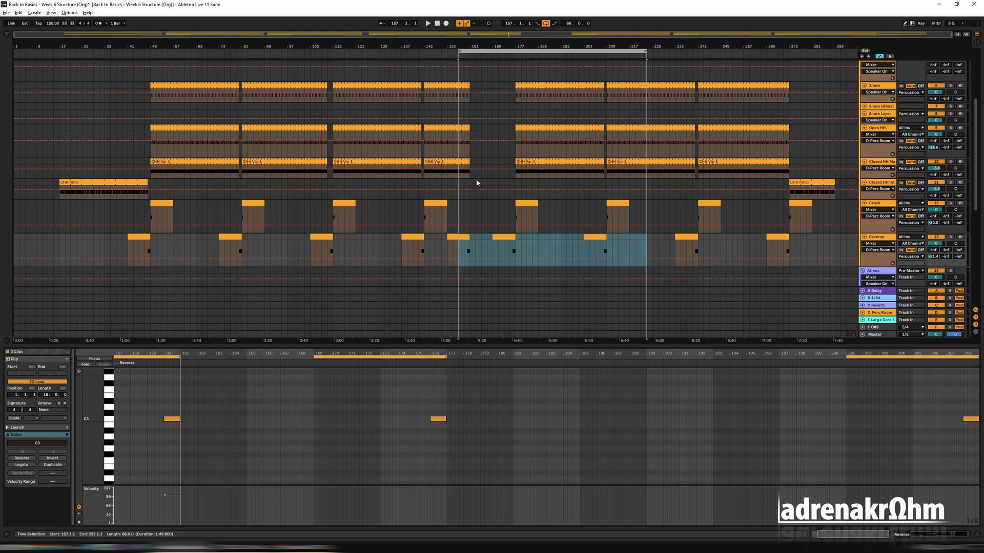
click(458, 238)
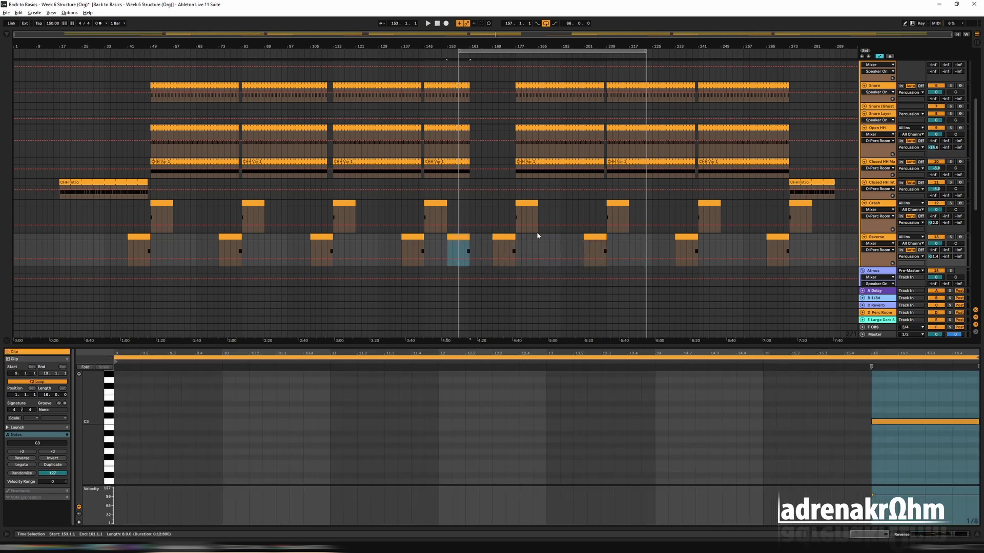
key(Delete)
click(533, 252)
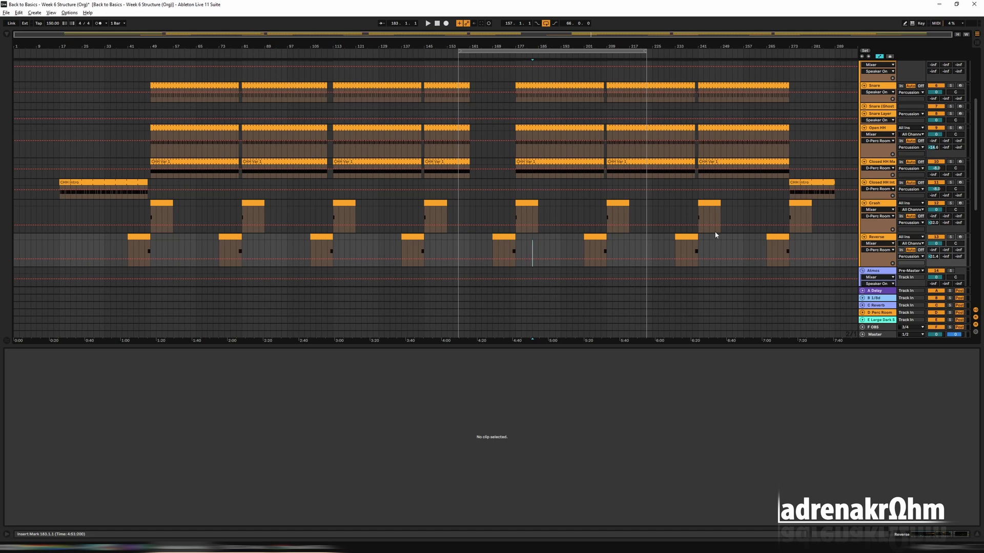
Solo the Squelch track in the Session View and audition its clips in scenes 1, 2 and 6.
scroll(740, 232, down, 3)
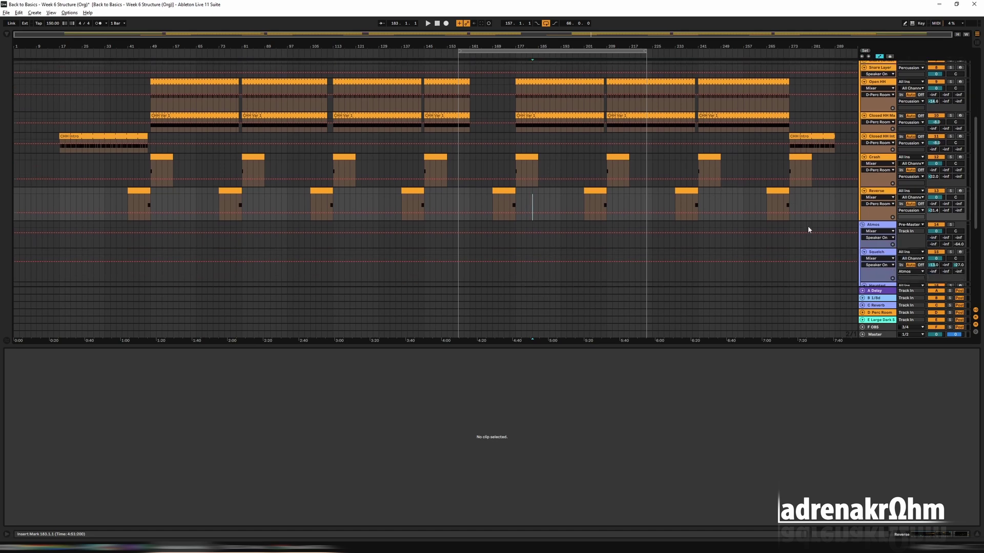
key(Tab)
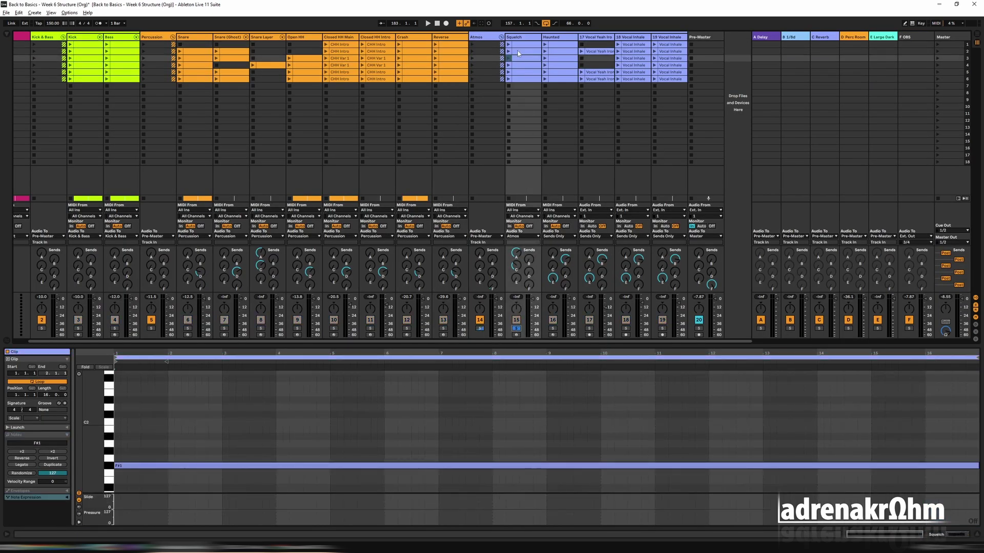
click(508, 46)
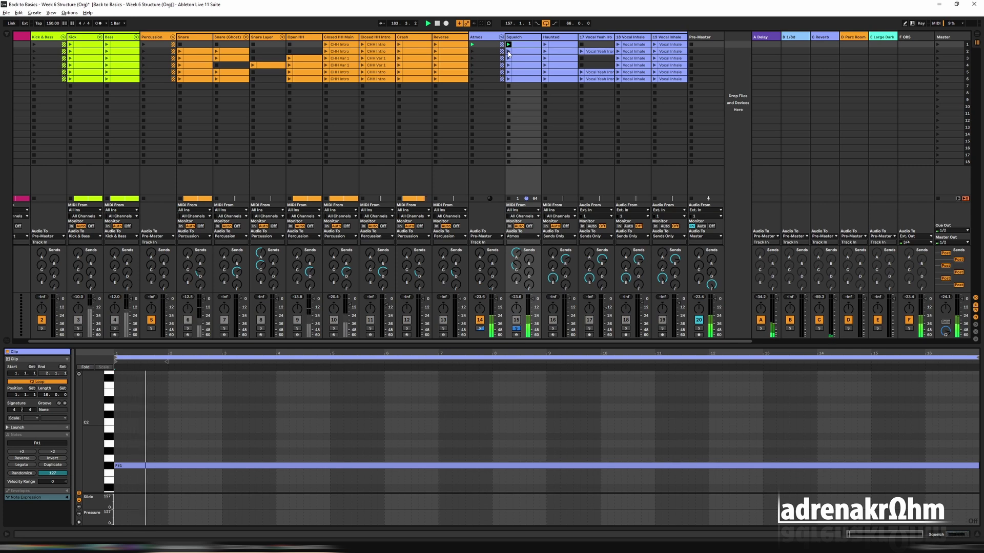
click(508, 52)
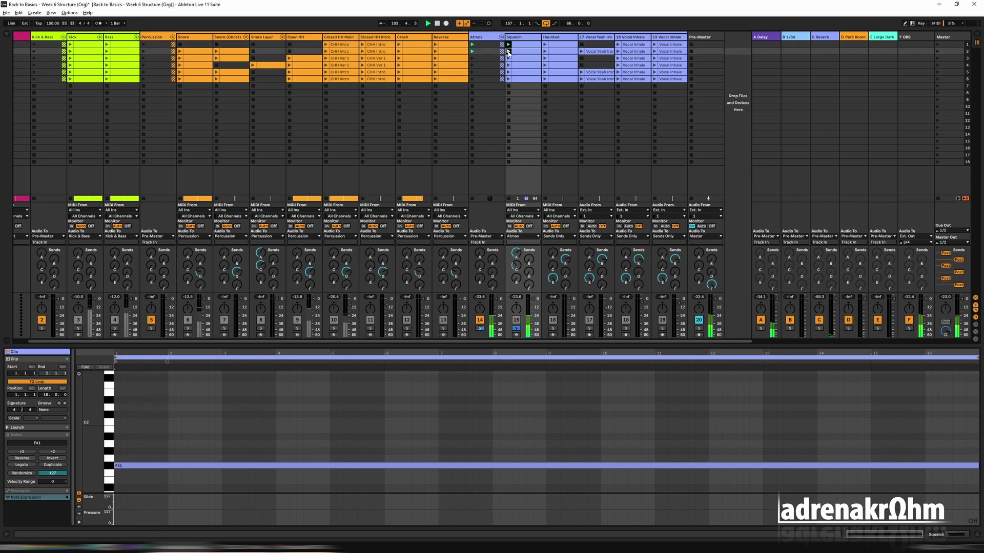
click(508, 80)
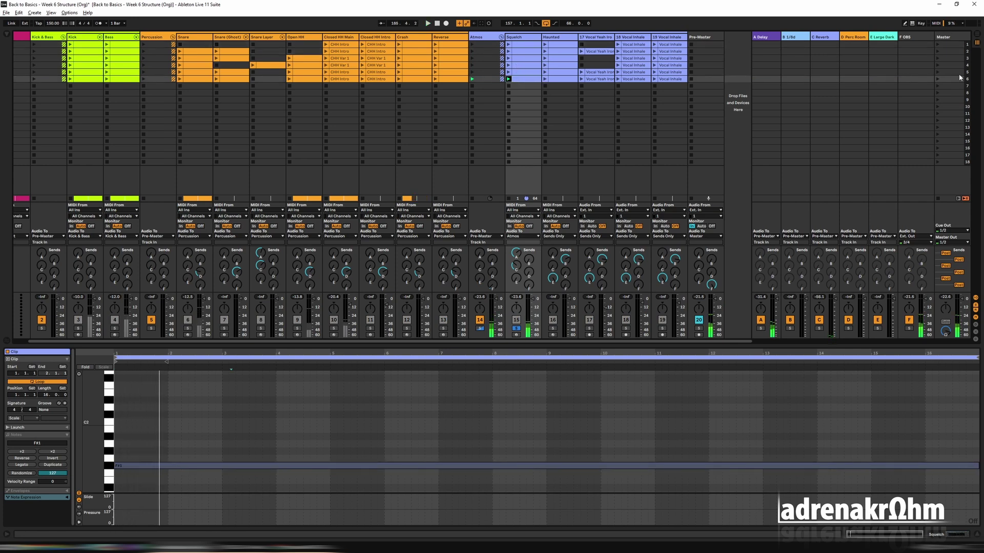
Copy the 16-bar Squelch clip from the Session View onto the Squelch track in the arrangement at bar 49.
key(Tab)
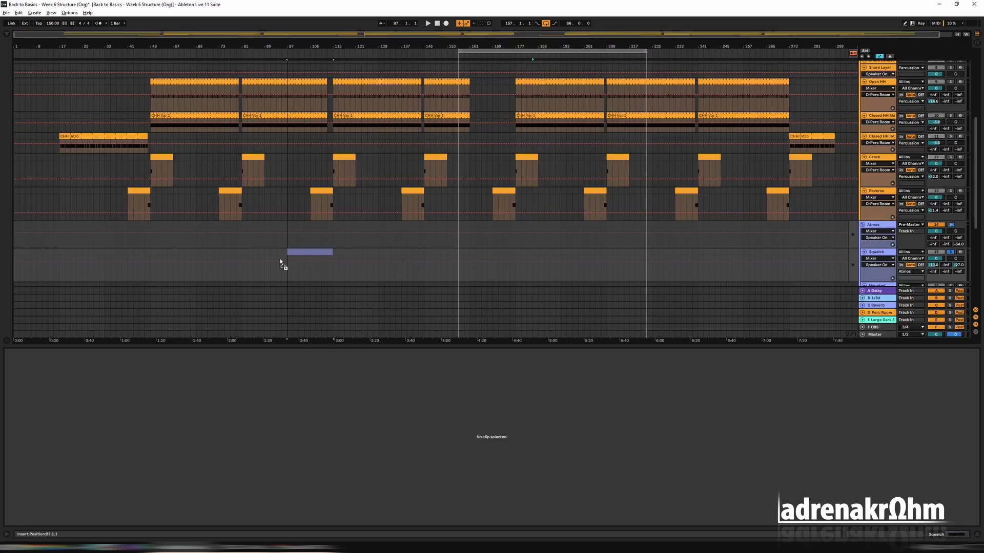
drag(280, 260, 174, 248)
scroll(219, 241, up, 3)
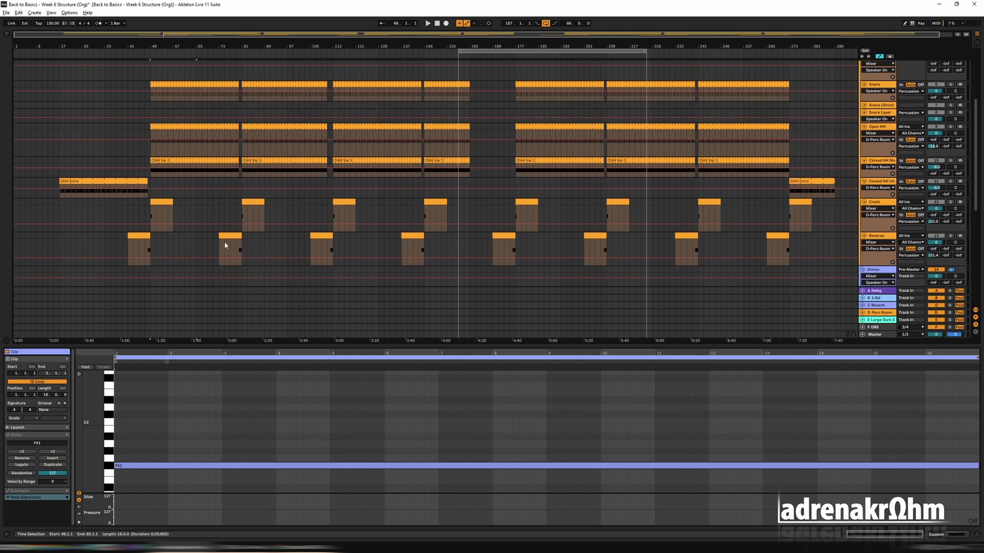
scroll(220, 244, down, 3)
Repeat the 16-bar Squelch clip at bars 81, 113, 145, 177, 209 and 241, leaving a 16-bar gap after each.
key(ctrl+d)
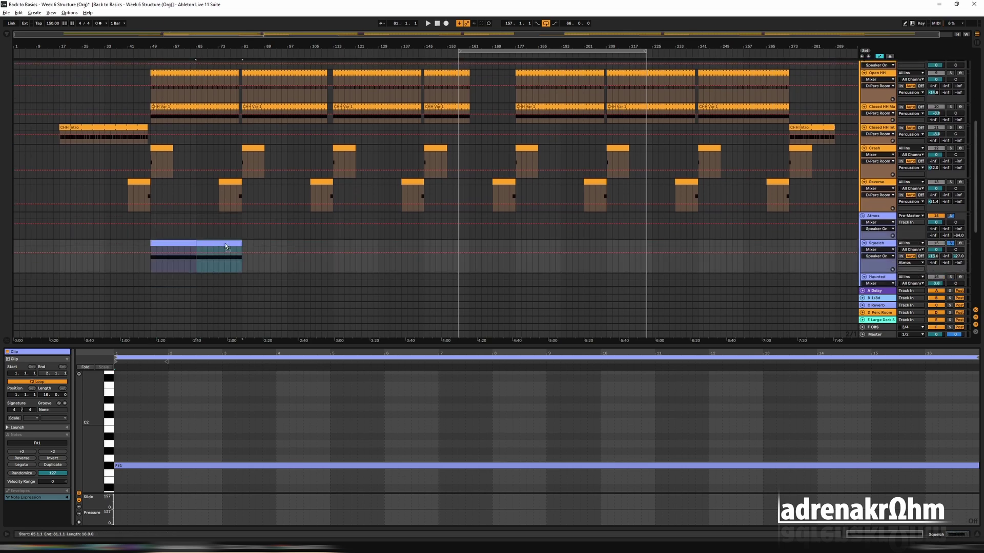
drag(226, 246, 537, 248)
key(ctrl+d)
key(ctrl+d)
key(ctrl+d)
key(ctrl+d)
drag(577, 244, 714, 244)
key(ctrl+d)
key(ctrl+d)
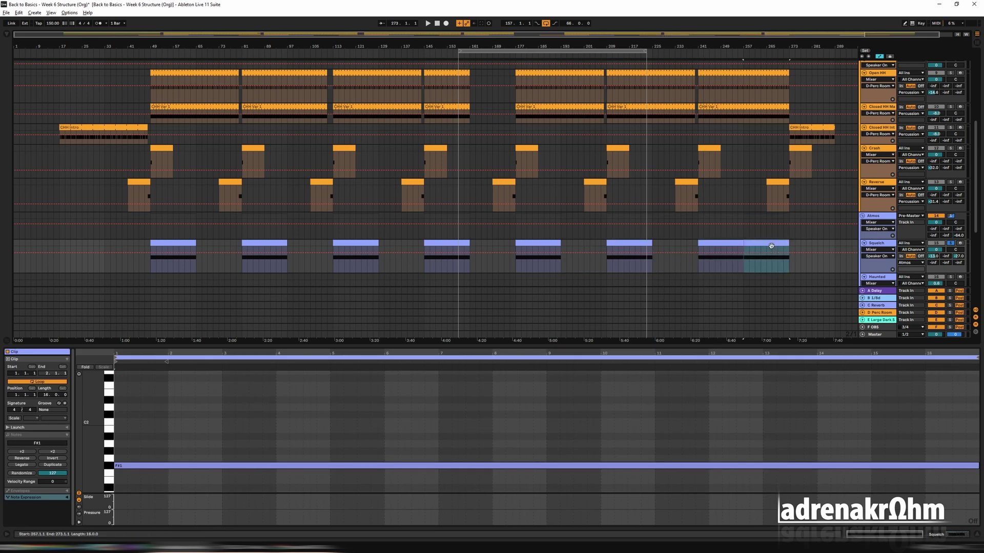
key(Delete)
click(487, 228)
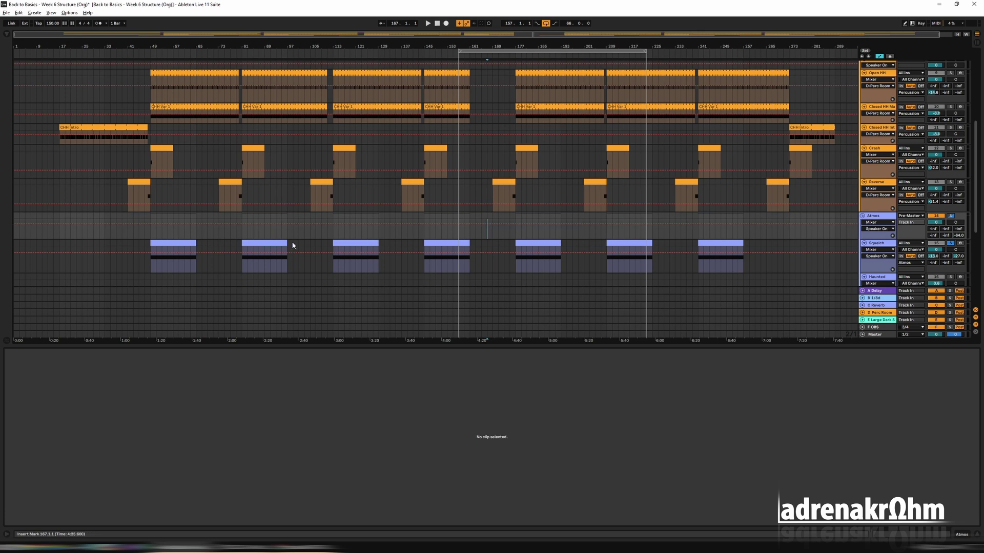
Loop bars 81 to 113 and play the section with the Squelch solo turned off.
drag(517, 52, 301, 49)
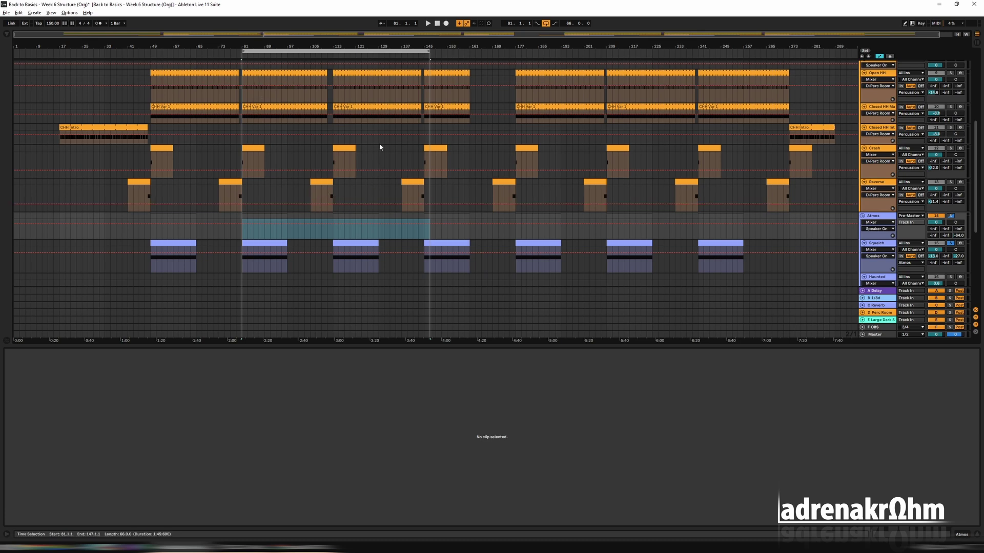
key(ctrl+Down)
key(space)
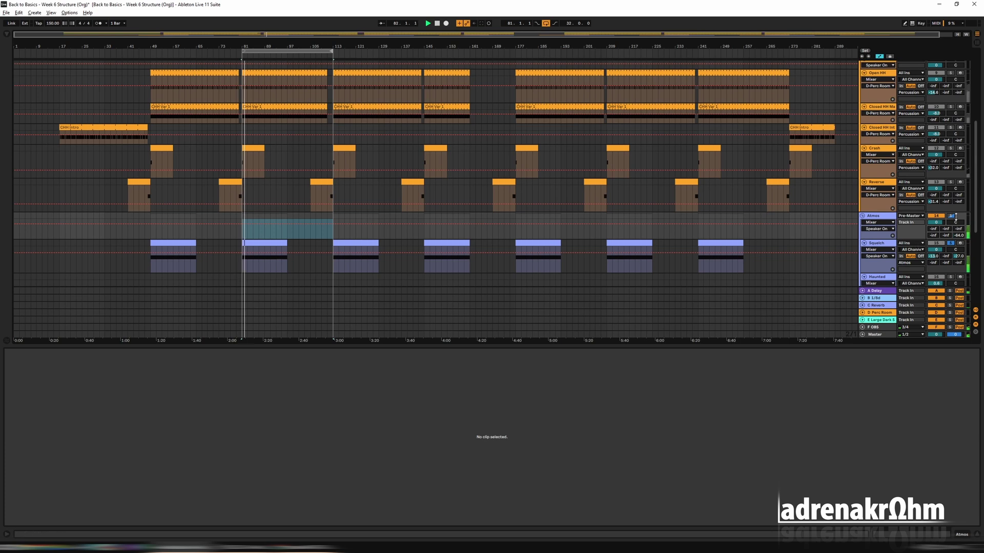
click(950, 243)
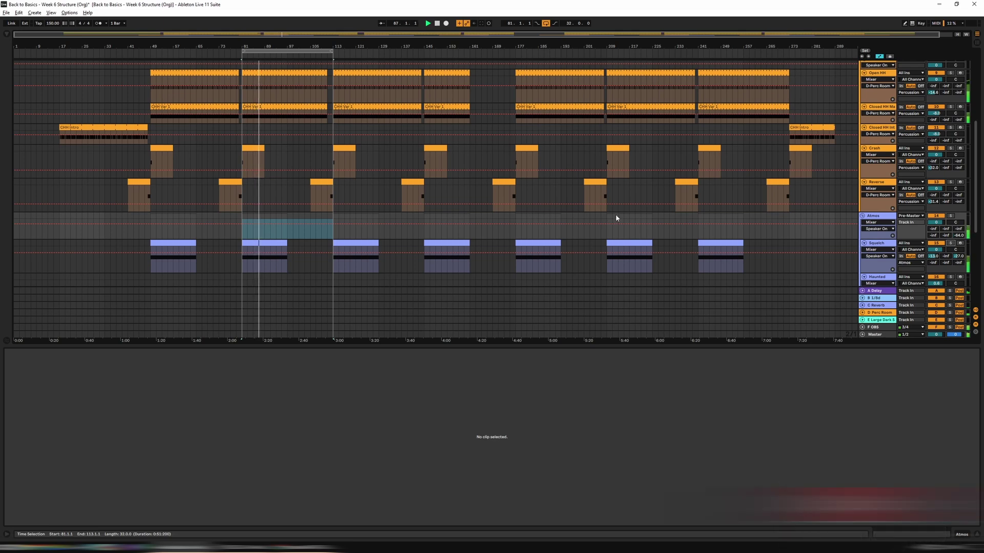
Solo the Haunted track in the Session View, audition its second-scene clip, and turn the solo off.
key(Tab)
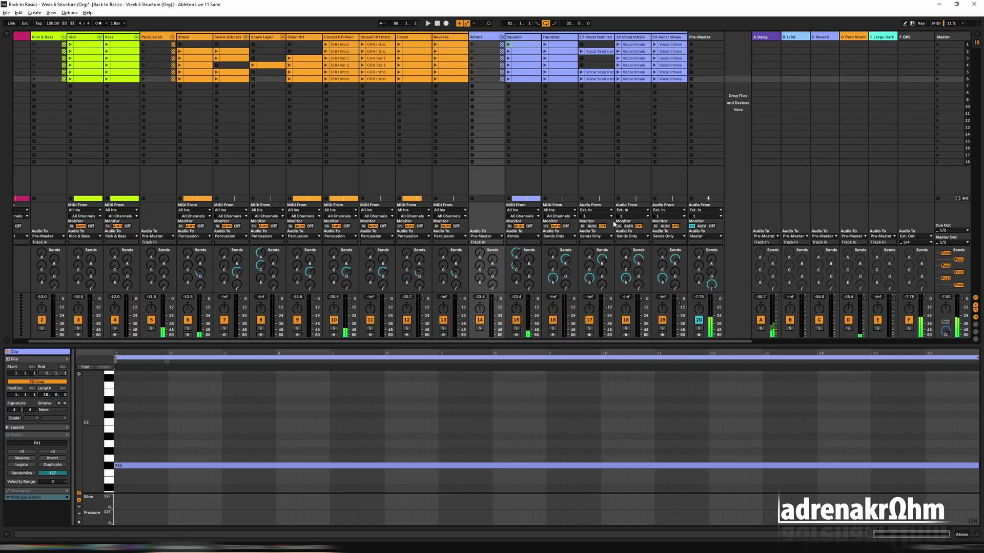
click(562, 44)
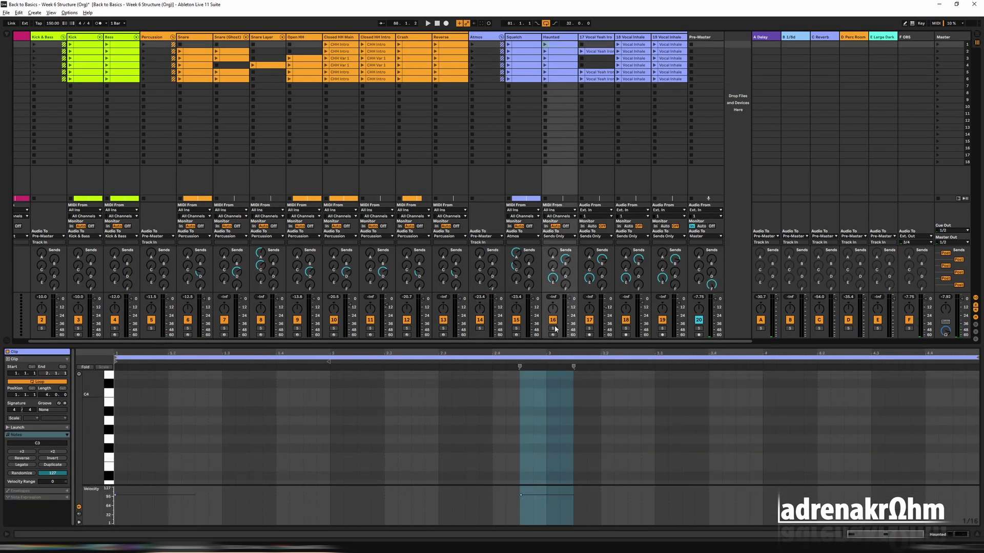
click(544, 52)
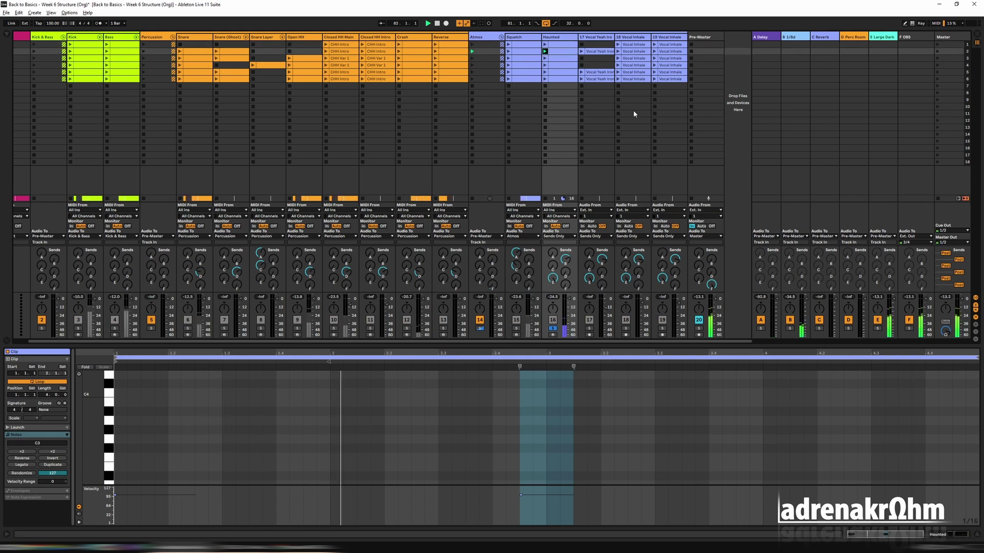
click(554, 329)
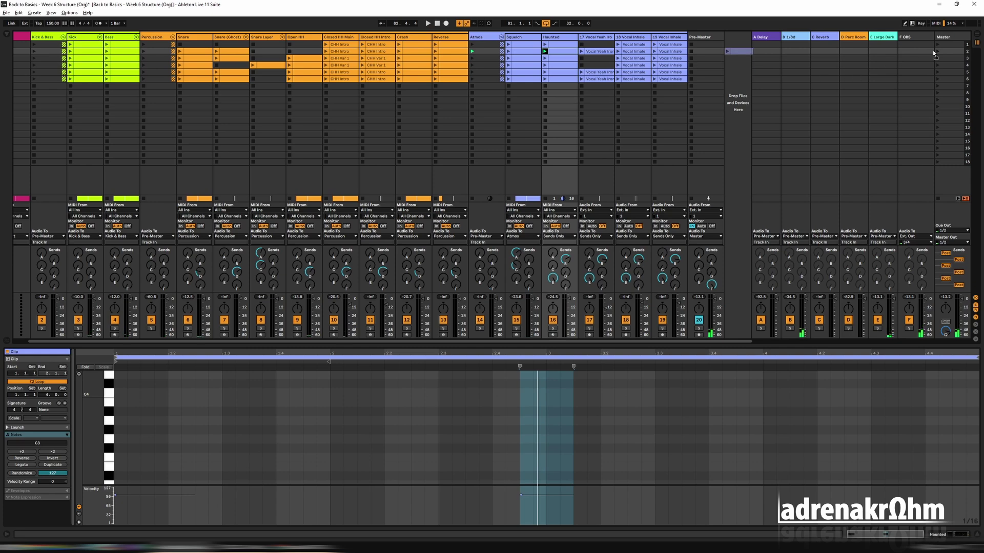
Copy the second-scene 4-bar Haunted clip from the Session View onto the Haunted track at bar 33.
key(Tab)
key(Tab)
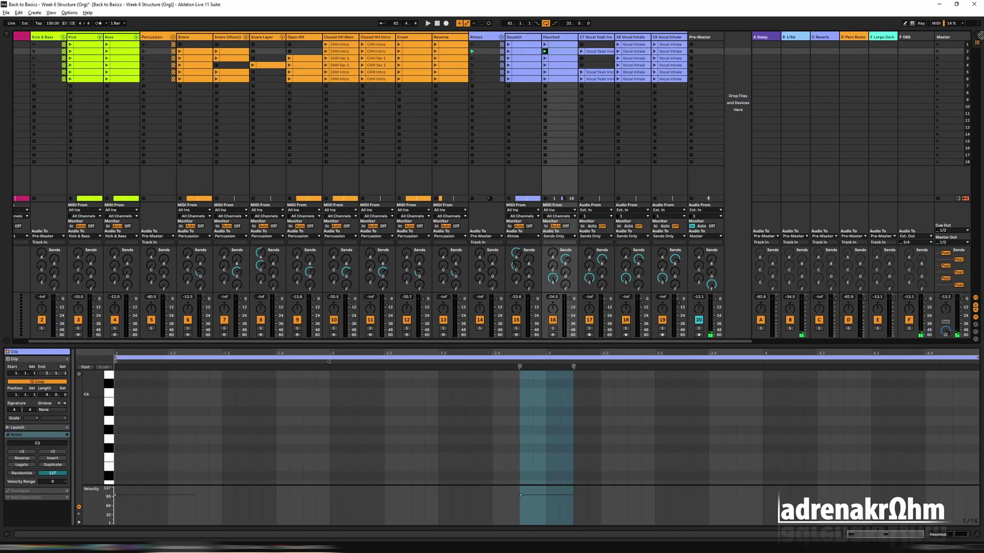
key(Tab)
scroll(158, 281, down, 5)
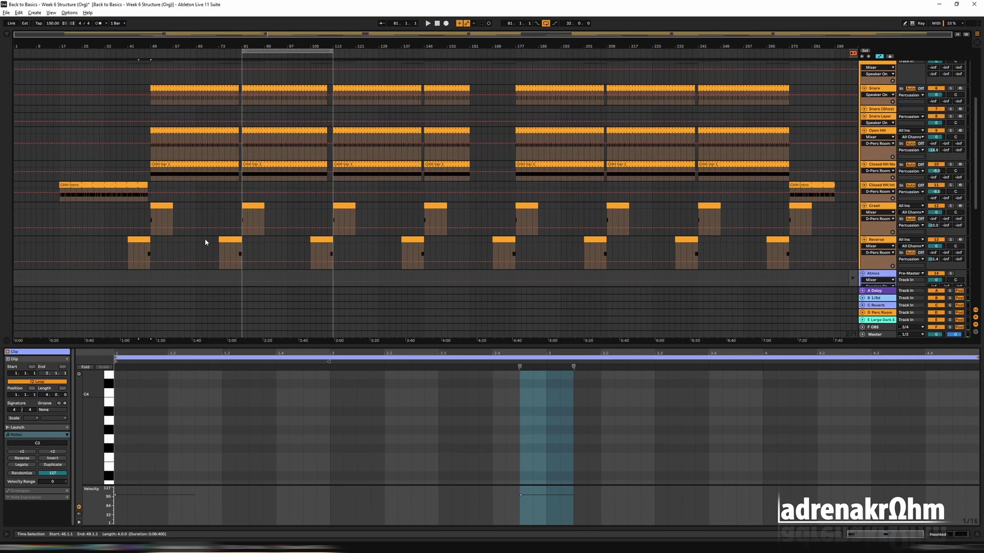
scroll(205, 241, down, 6)
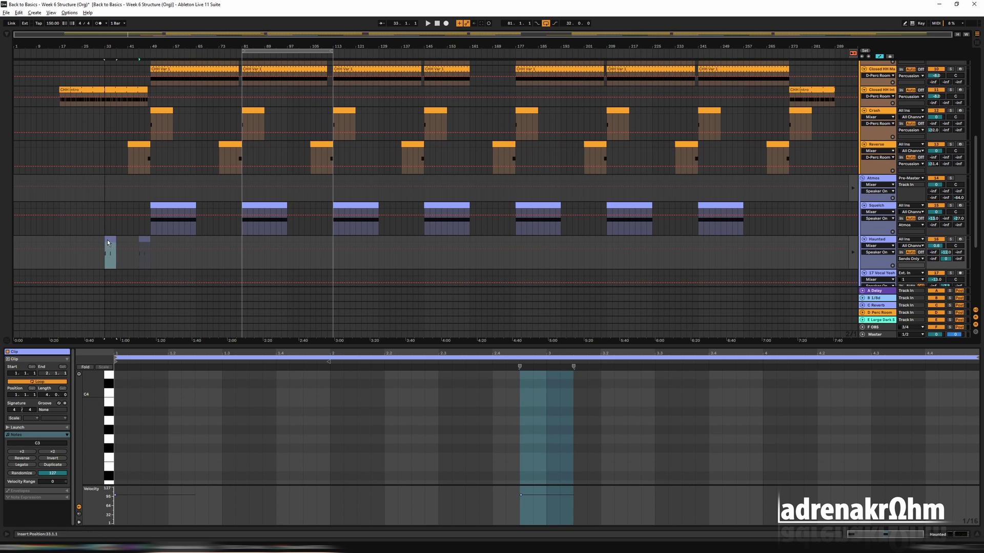
Loop bars 33 to 65 and play the Haunted clip in context.
drag(107, 239, 196, 246)
key(ctrl+l)
key(space)
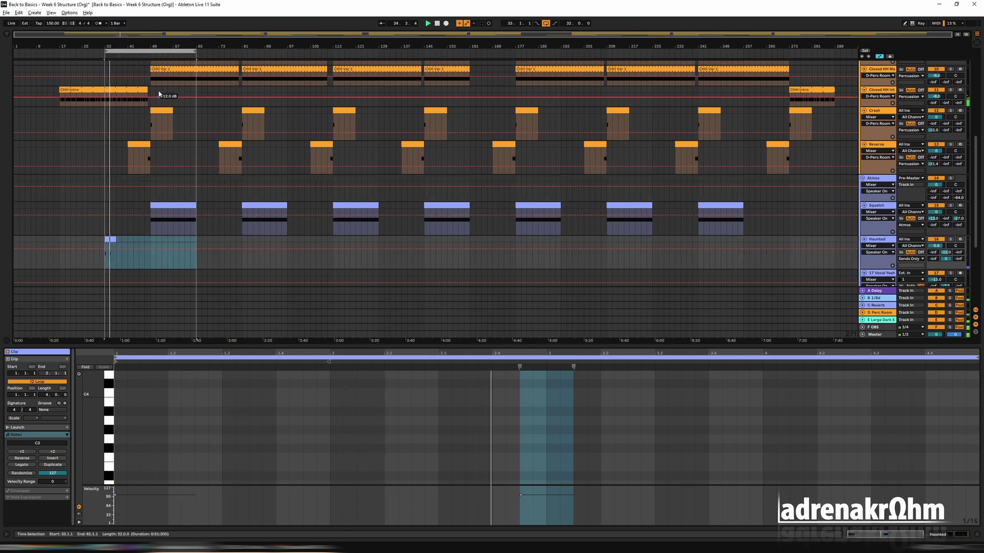
Repeat the 4-bar Haunted clip every 64 bars, at bars 97, 161 and 225, and loop bars 161 to 225.
click(110, 241)
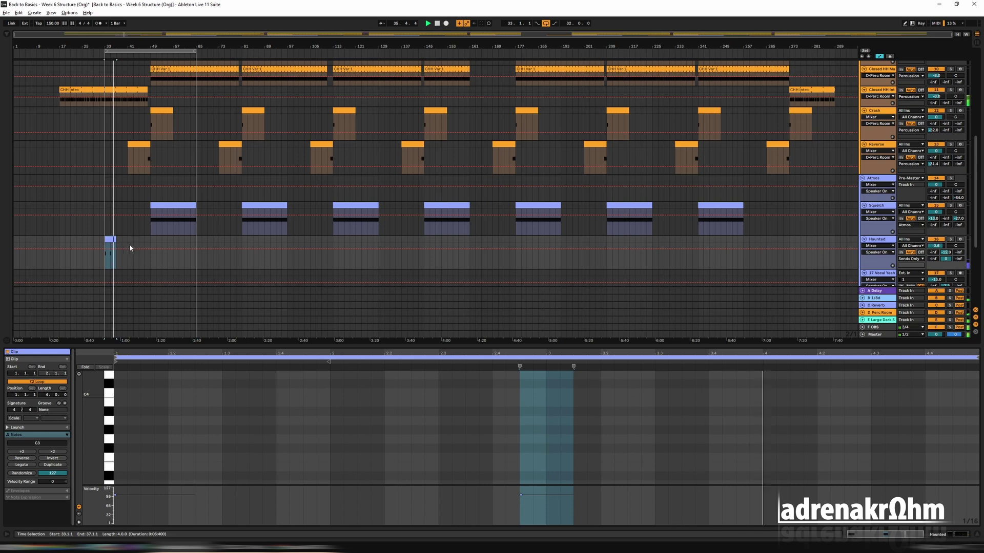
key(ctrl+d)
drag(123, 245, 288, 239)
drag(172, 50, 439, 62)
key(ctrl+d)
key(ctrl+d)
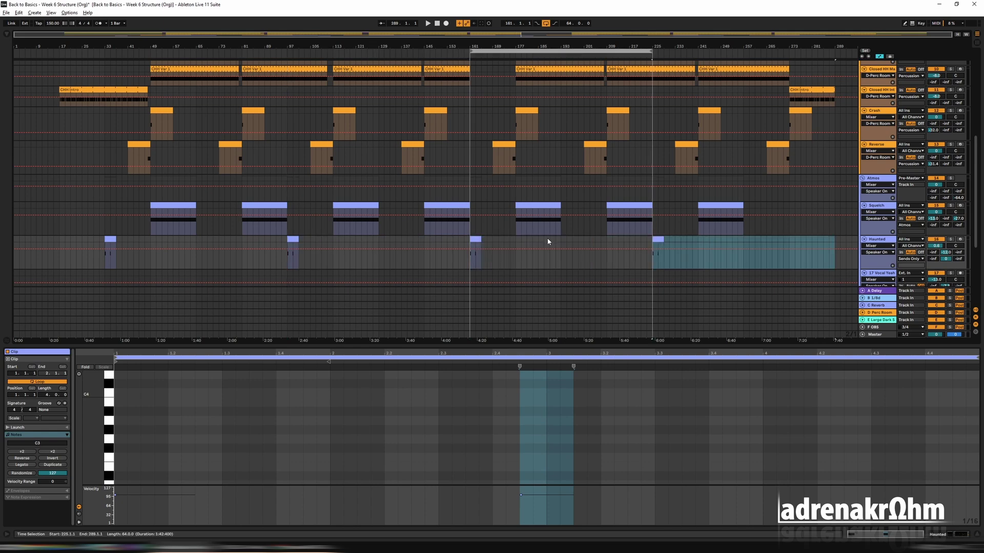
click(813, 223)
Solo the Vocal Yeah track in the Session View and audition its second-scene clip.
key(Tab)
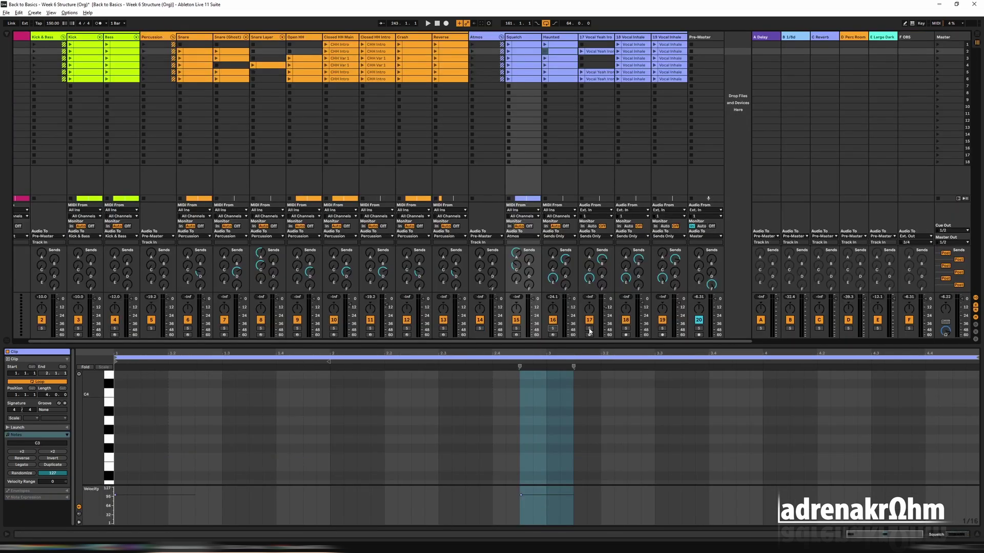
click(589, 328)
click(582, 51)
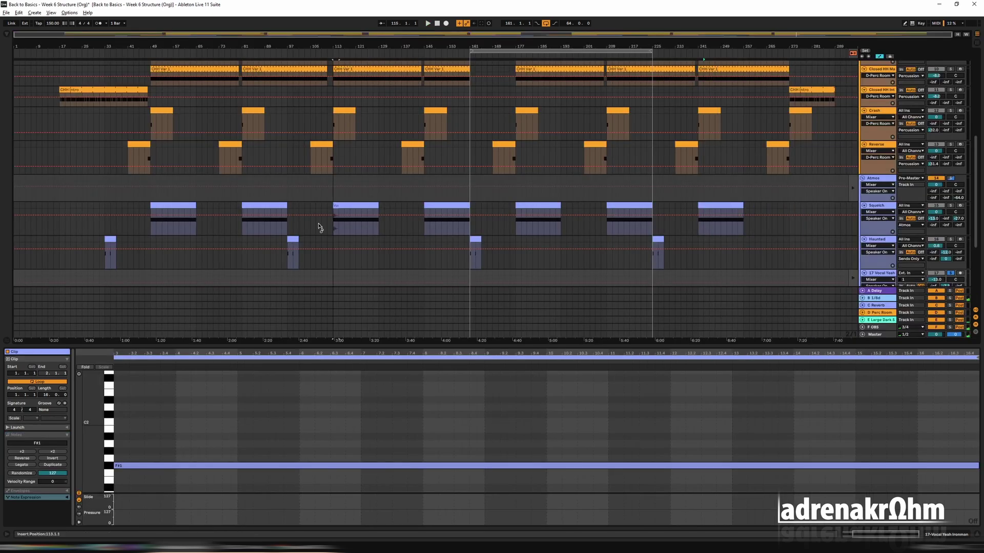
Place the Vocal Yeah clip at bar 41, repeat it at bars 105, 169 and 233, and loop bars 41 to 55.
scroll(129, 279, down, 1)
drag(139, 277, 764, 256)
click(131, 259)
scroll(678, 209, up, 5)
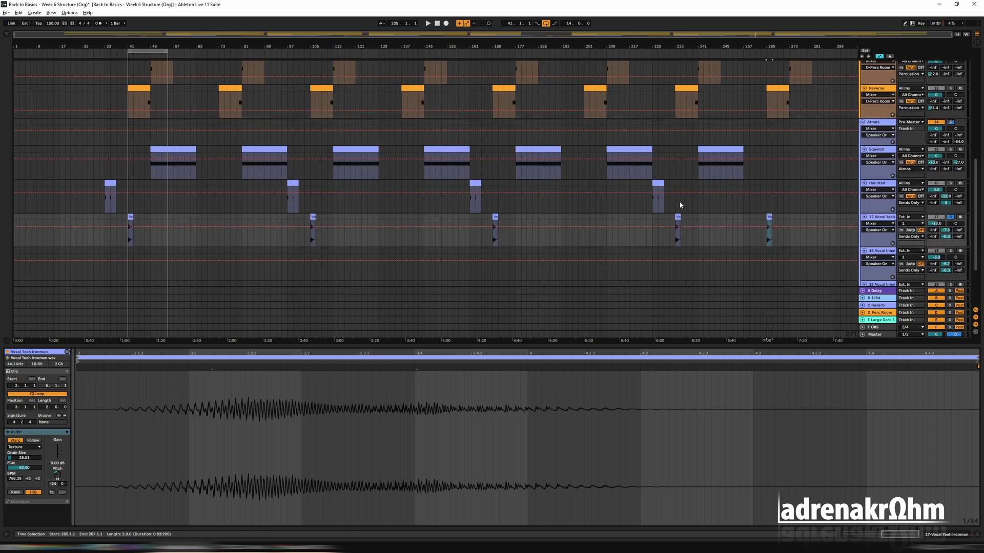
Unsolo Vocal Yeah, then solo the Vocal Inhale track 18 in the Session View and audition its first-scene clip.
key(Tab)
click(588, 326)
click(618, 44)
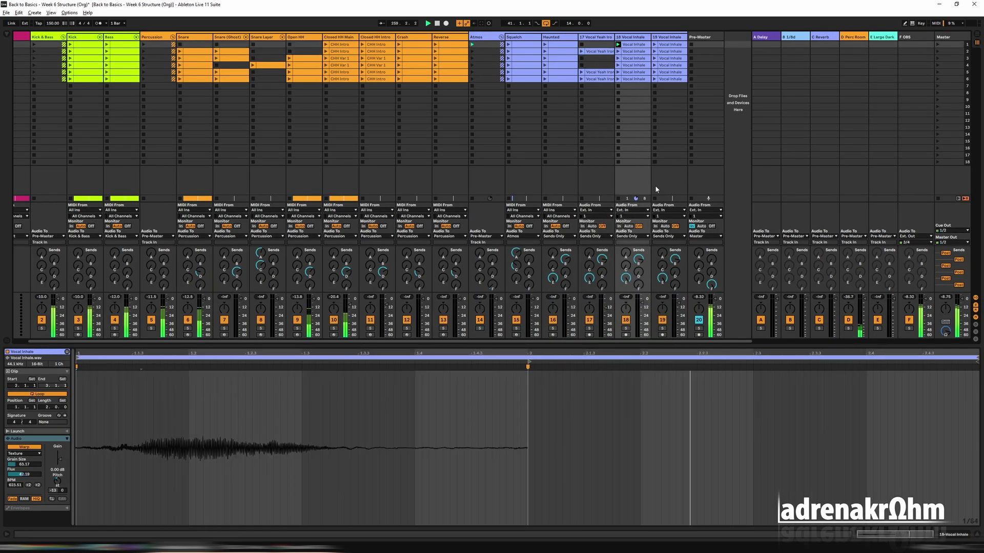
click(625, 328)
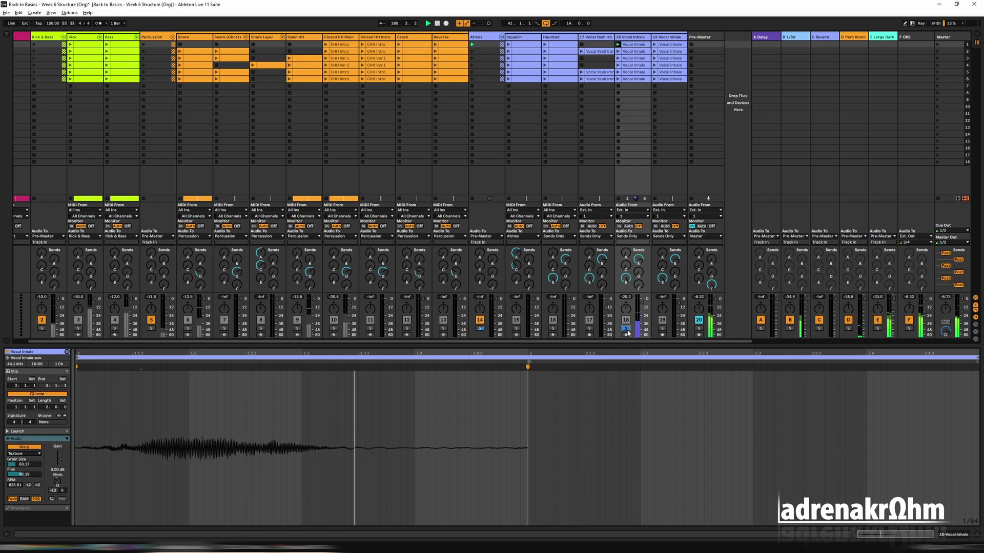
key(Tab)
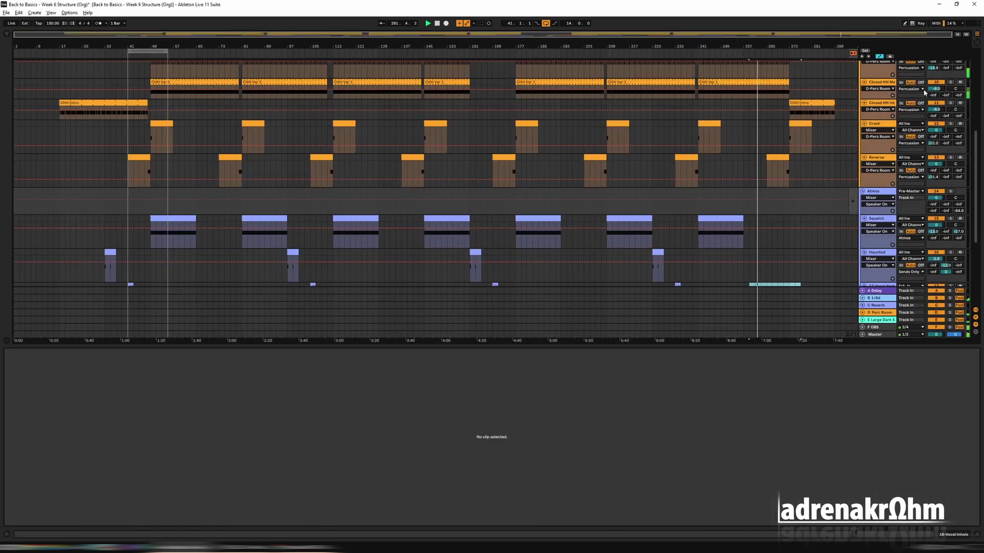
scroll(508, 212, down, 5)
key(Tab)
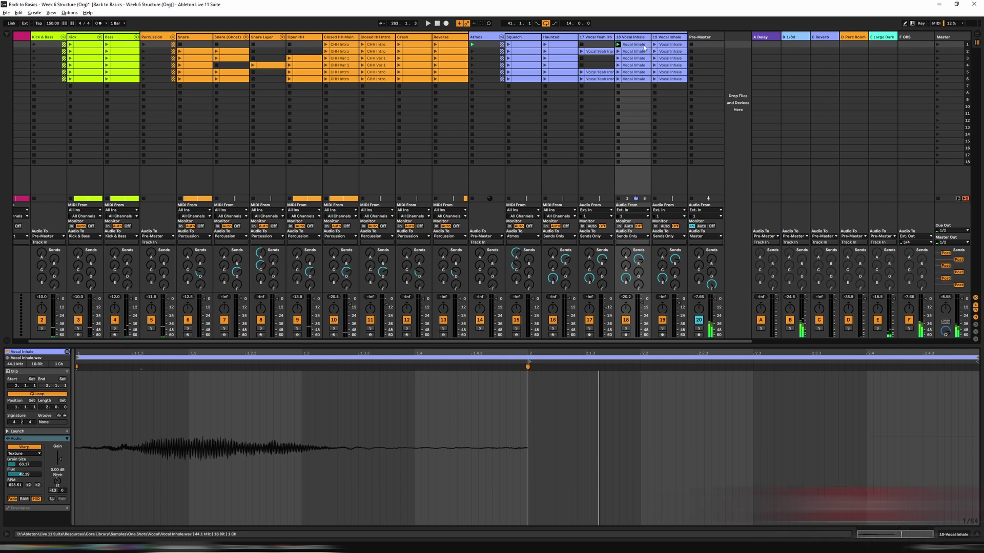
Solo the second Vocal Inhale track, number 19, audition its first-scene clip, and release the solo.
key(Right)
click(662, 328)
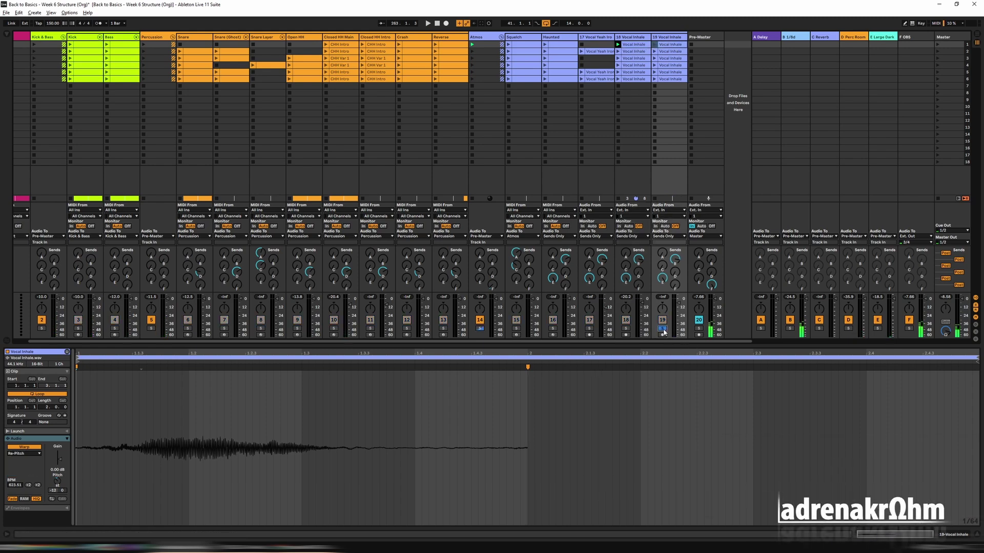
key(Return)
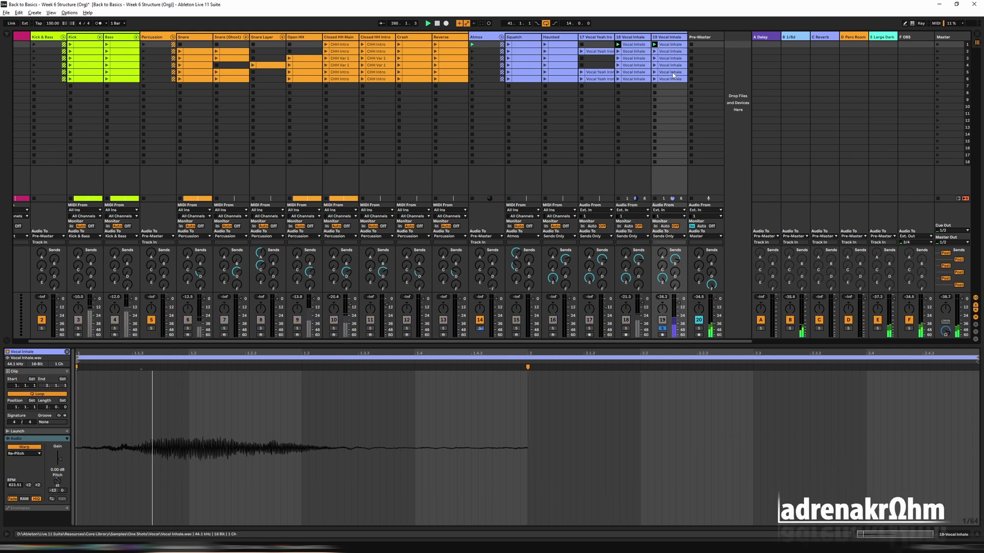
click(663, 329)
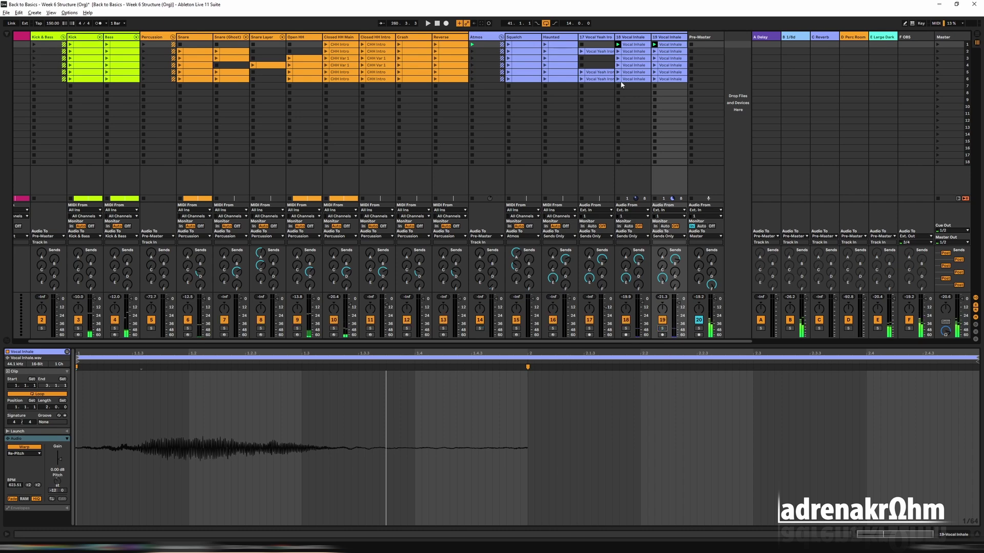
Place the Vocal Inhale clips of tracks 18 and 19 at bars 49 and 57, repeat both every 64 bars, and loop bars 49 to 63.
click(630, 45)
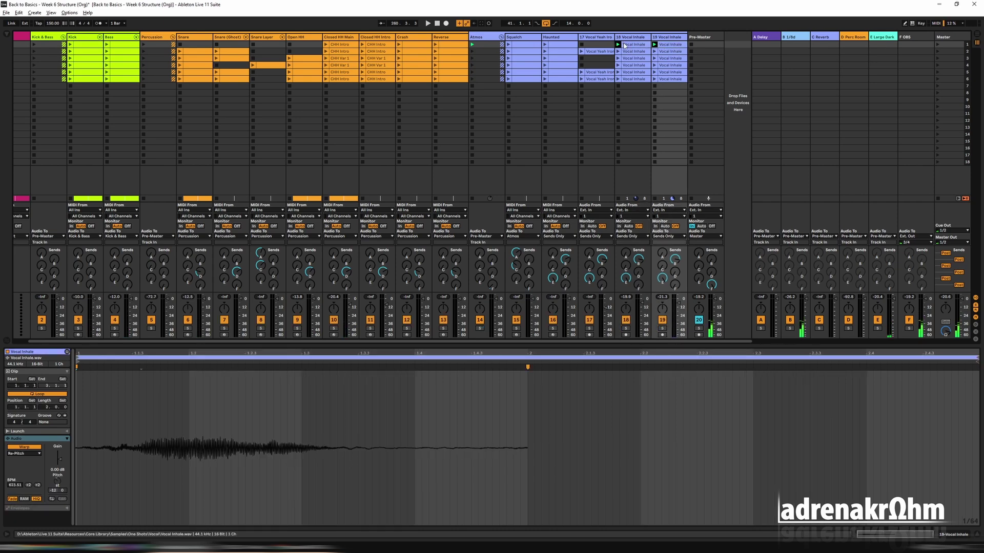
key(Tab)
key(Tab)
key(Tab)
drag(670, 45, 176, 210)
click(852, 53)
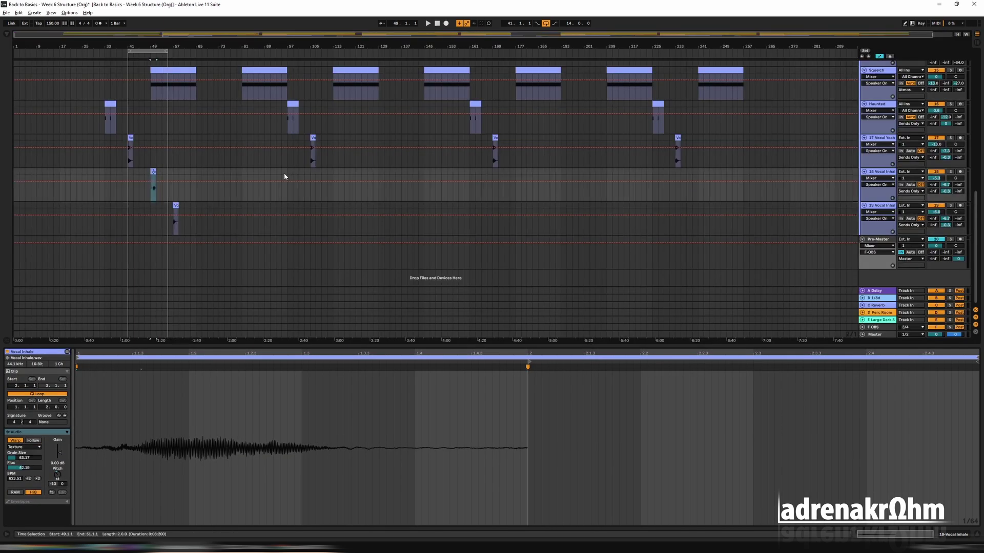
drag(147, 51, 170, 51)
Audition the second-scene Snare (Ghost) clip in the Session View with its track soloed, and release the solo.
key(Tab)
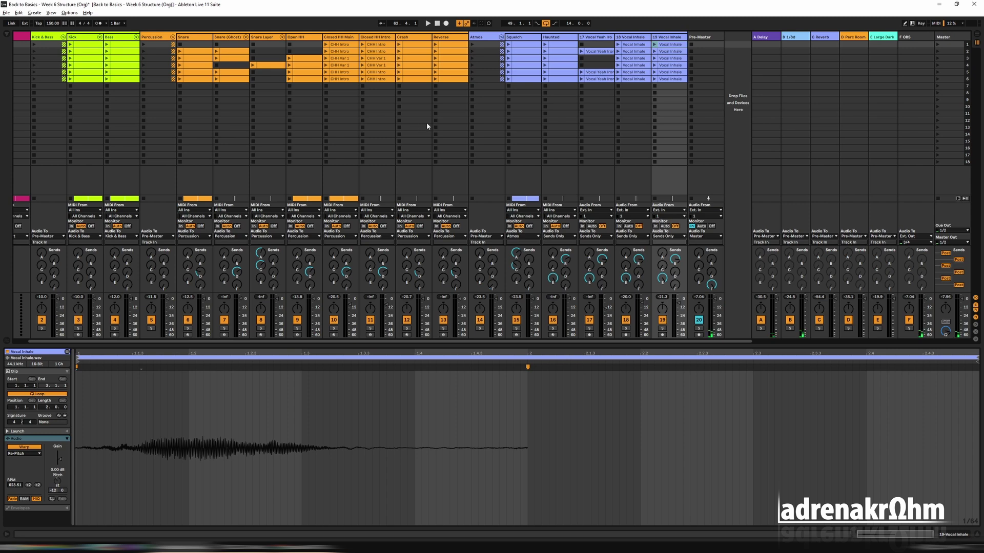
click(216, 51)
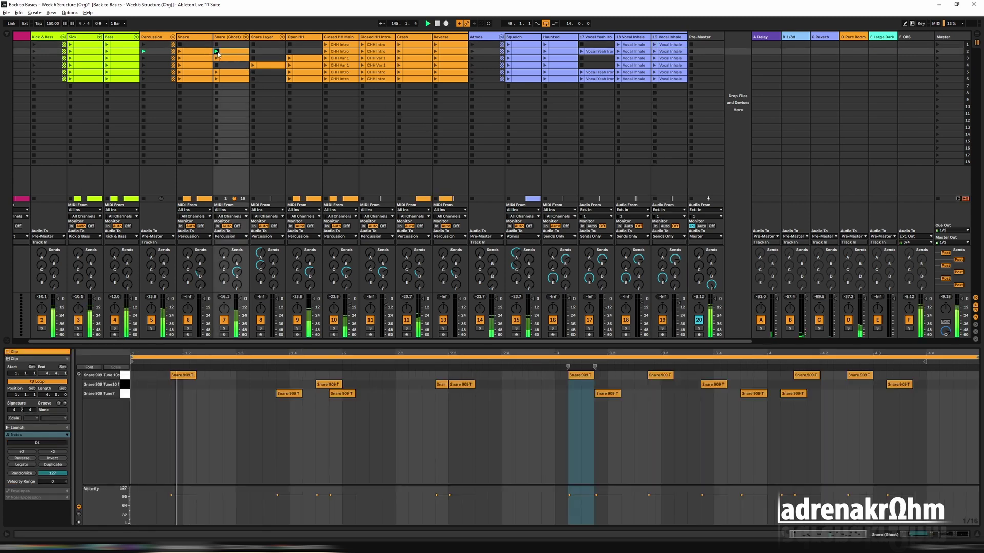
click(225, 329)
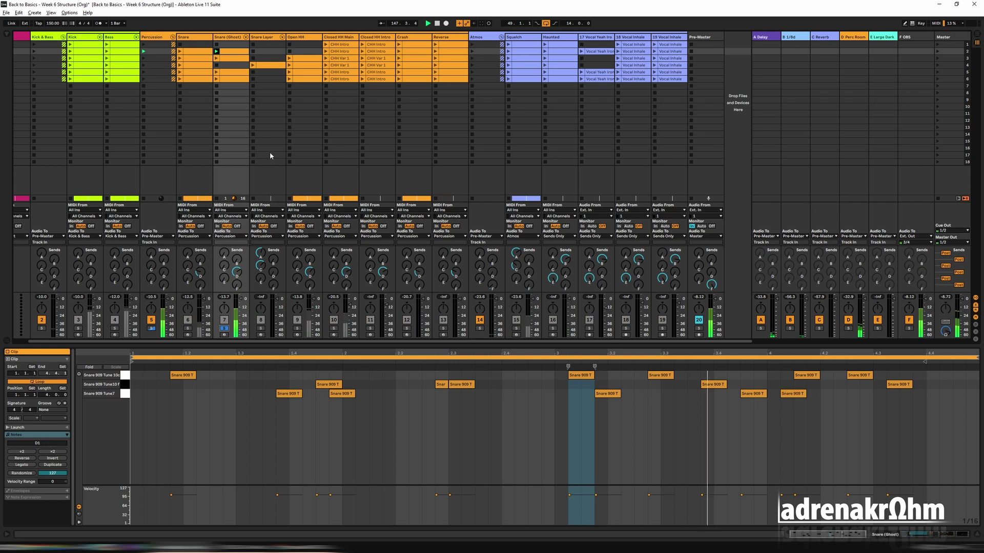
click(225, 329)
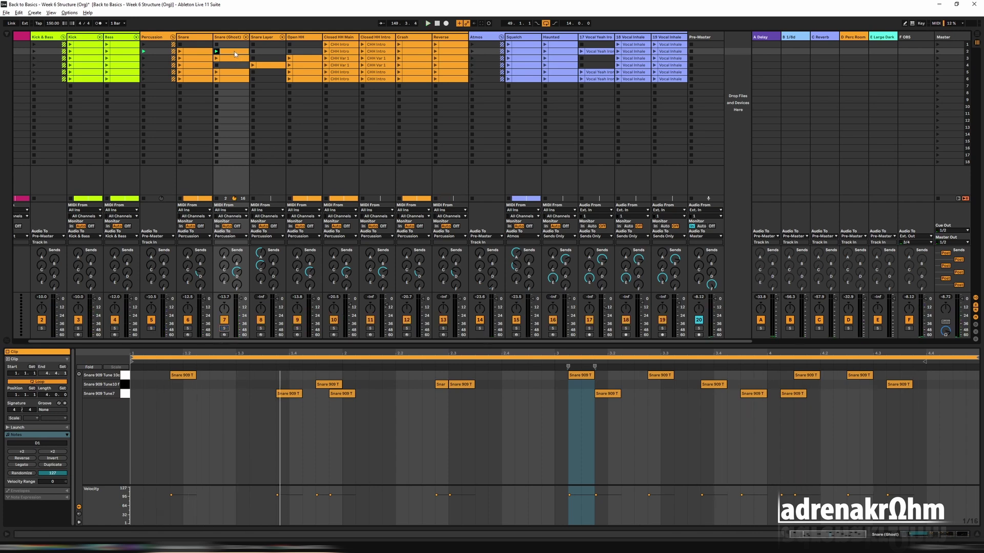
Copy the second-scene Snare (Ghost) clip from the Session View onto its arrangement track and repeat it from bar 49.
key(Tab)
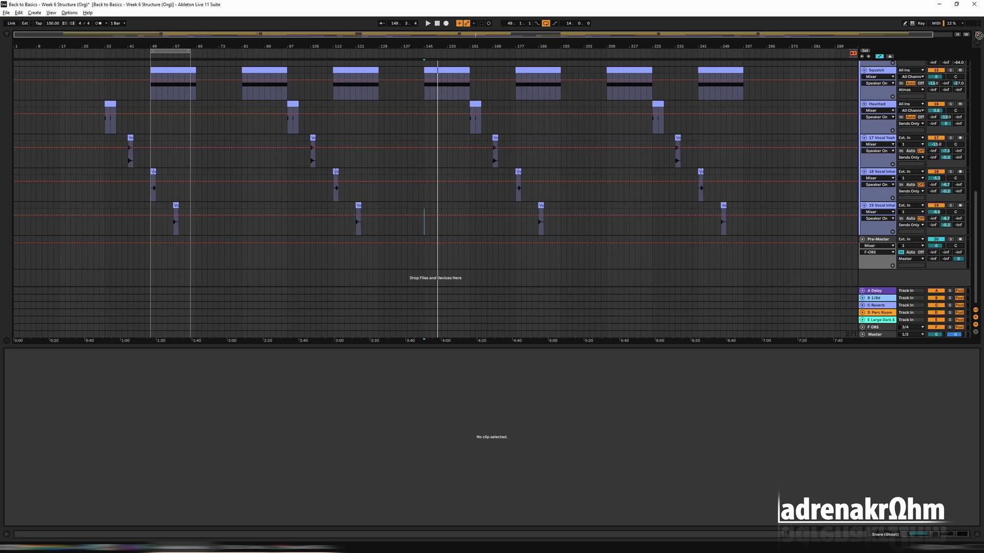
mouse_move(979, 36)
mouse_down()
mouse_move(782, 76)
mouse_move(882, 63)
mouse_move(886, 105)
mouse_move(422, 83)
mouse_up()
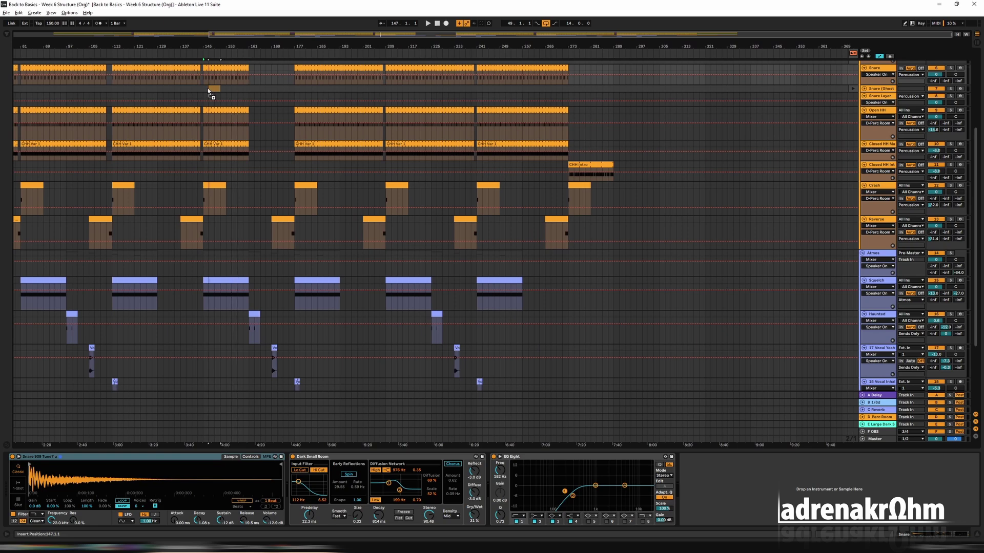
key(u)
drag(210, 87, 431, 220)
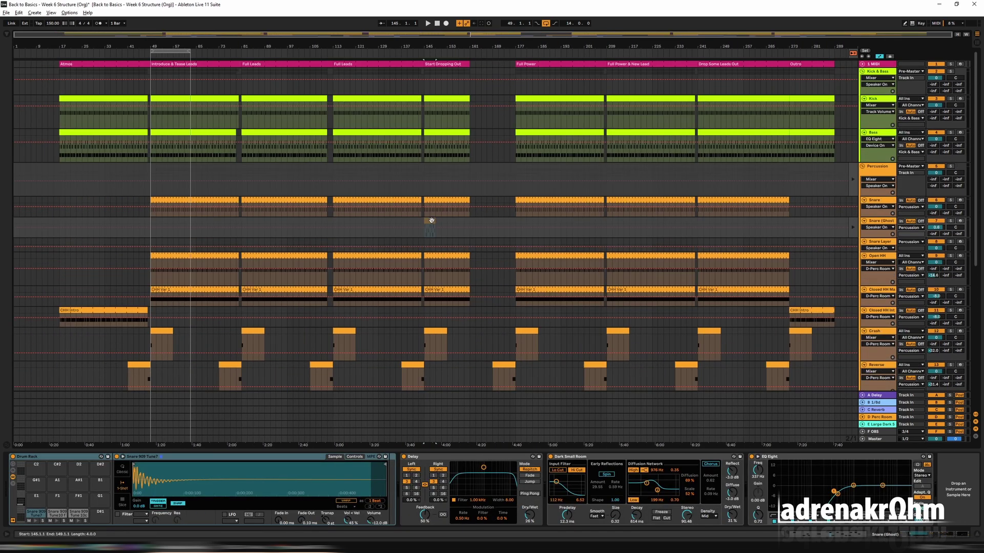
mouse_move(229, 225)
mouse_down()
mouse_move(164, 226)
mouse_move(236, 225)
mouse_up()
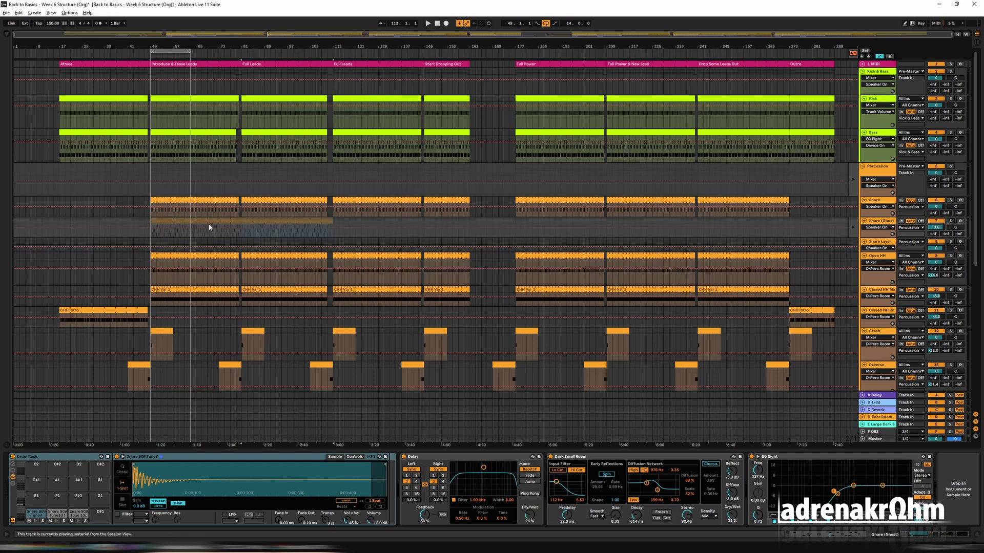
Copy the 32-bar Snare (Ghost) part at bars 49 to 81 to bars 145 and 209.
drag(163, 222, 437, 218)
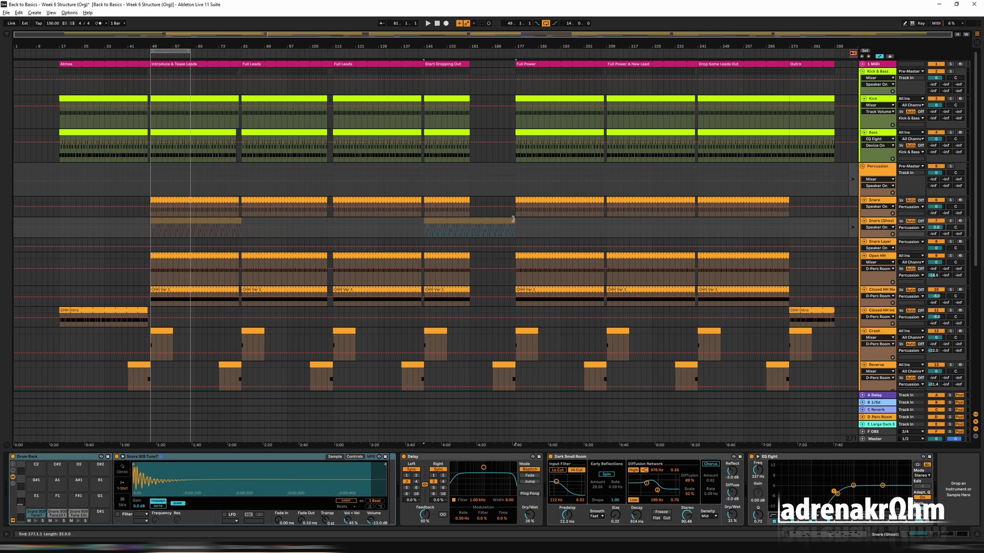
key(ctrl+d)
drag(531, 222, 625, 221)
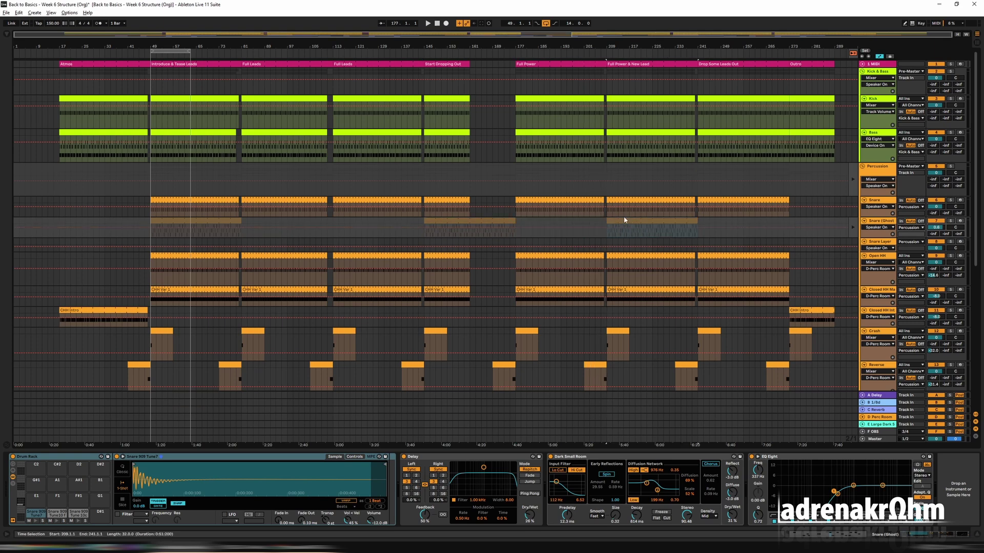
Set the fixed grid to 1 Bar and trim the Snare (Ghost) parts to end at bars 80, 161 and 240.
right_click(853, 441)
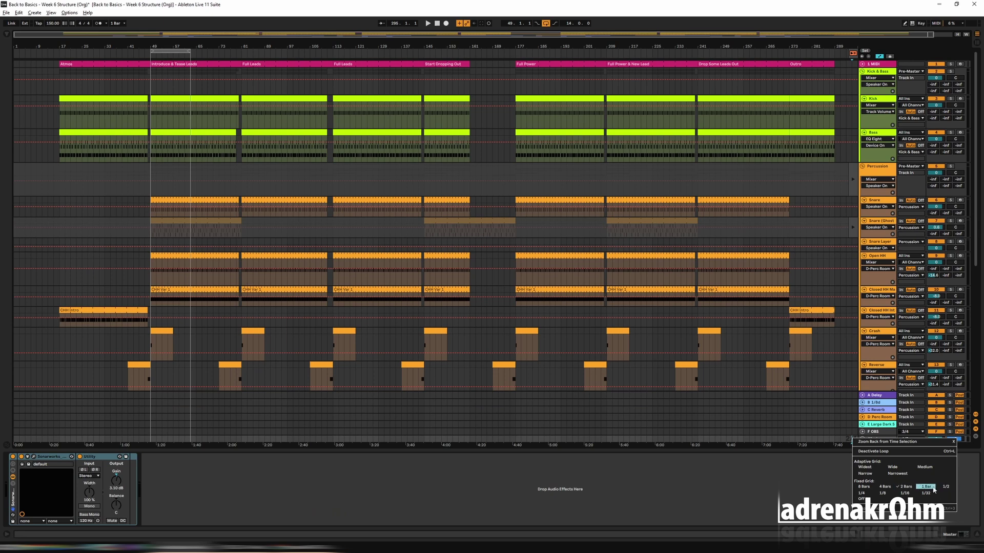
click(926, 487)
click(446, 222)
click(210, 221)
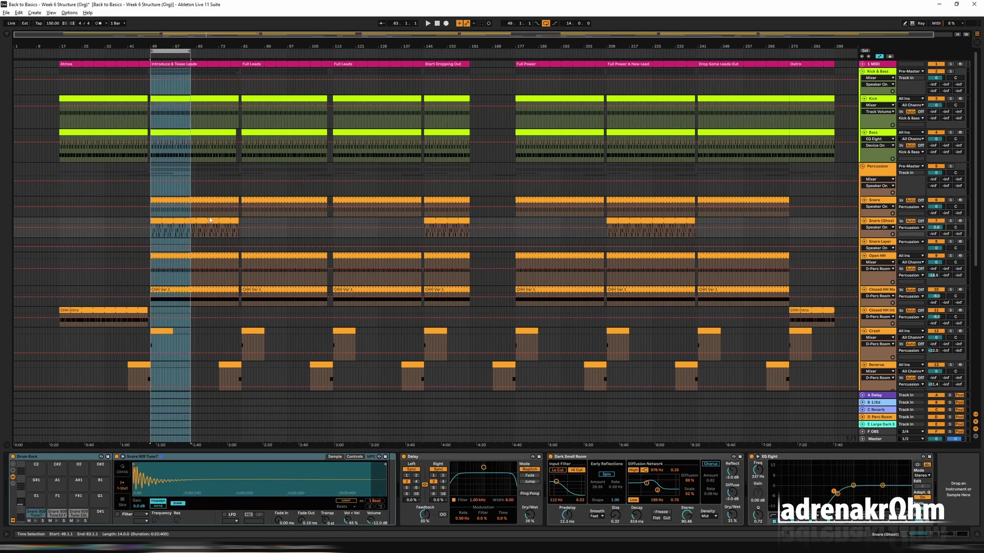
Copy the Snare (Ghost) part from bar 49 into the Atmos section at bar 17.
drag(260, 219, 350, 220)
drag(176, 220, 85, 221)
Play the section changes with the 14-bar loop moved to start at bars 38, 50 and 74.
drag(180, 51, 149, 63)
key(space)
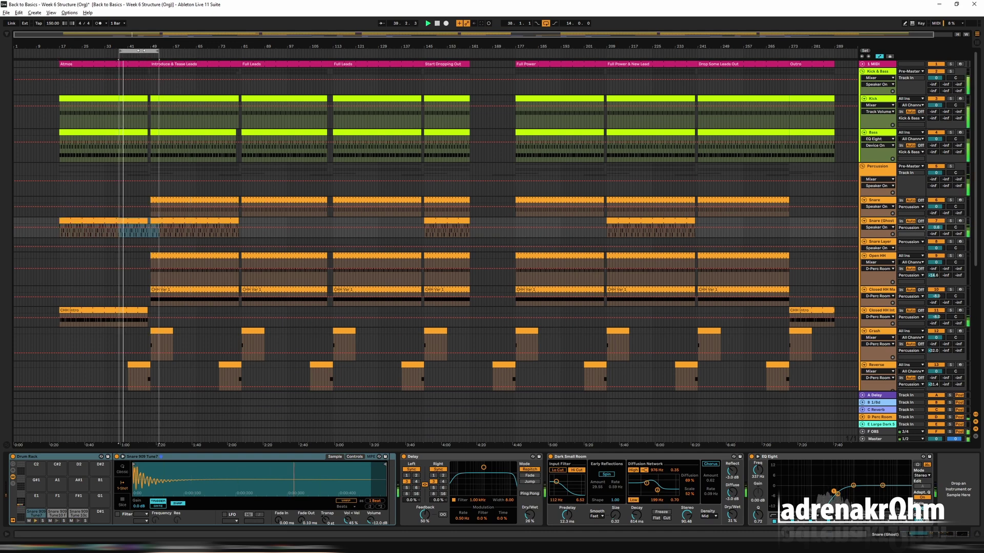
drag(142, 53, 176, 51)
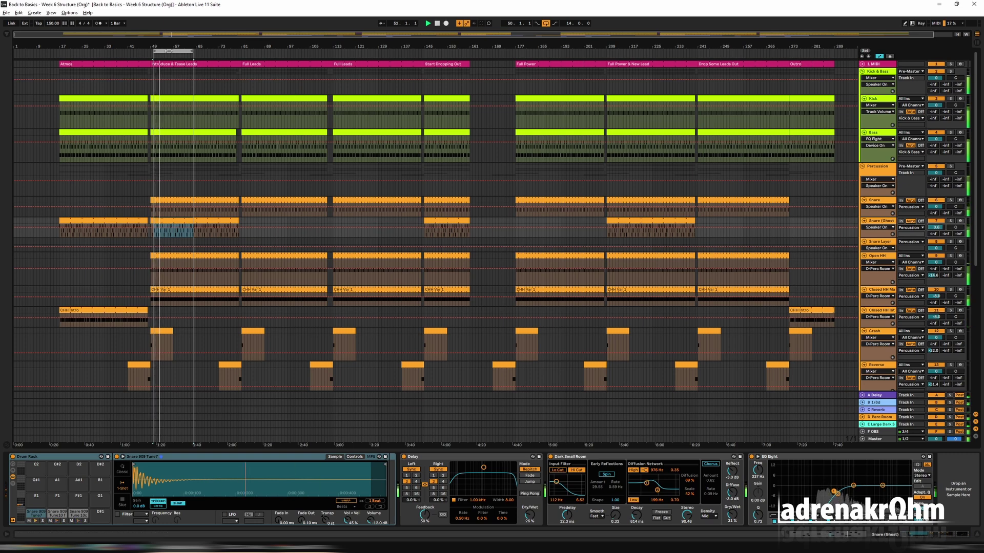
drag(169, 51, 238, 51)
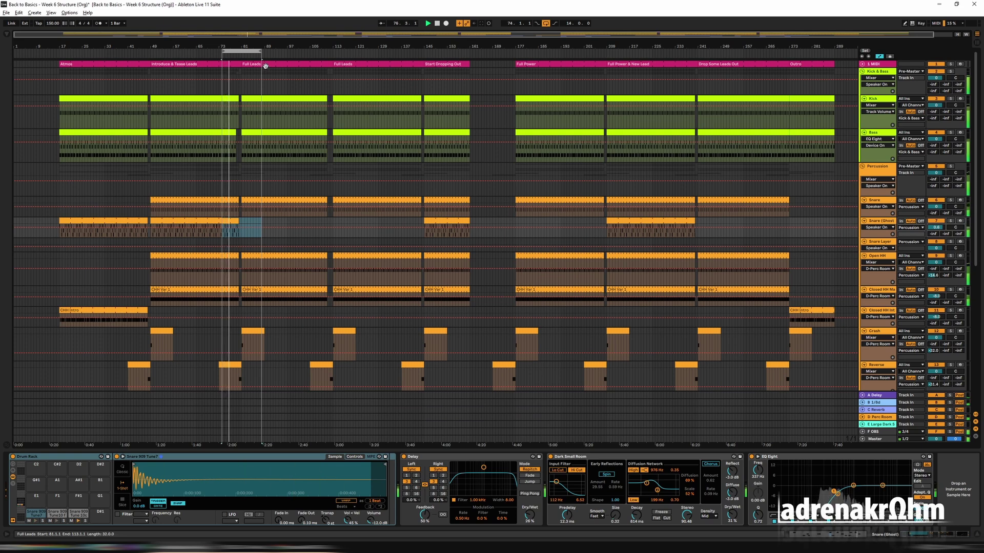
Shorten the Kick, Snare, Snare (Ghost), Open HH and main Closed HH clips before Full Leads to end at bar 79.
scroll(281, 143, down, 2)
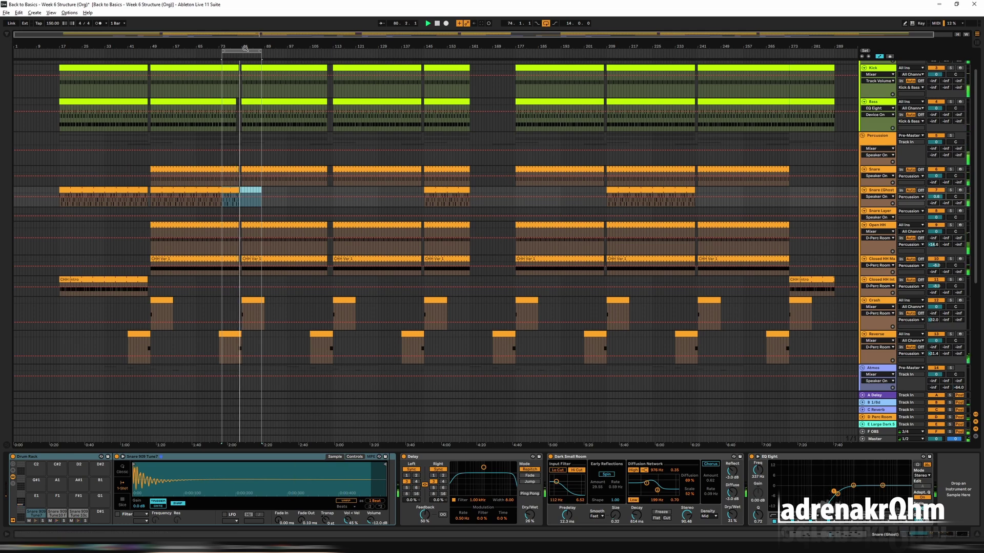
key(z)
click(378, 176)
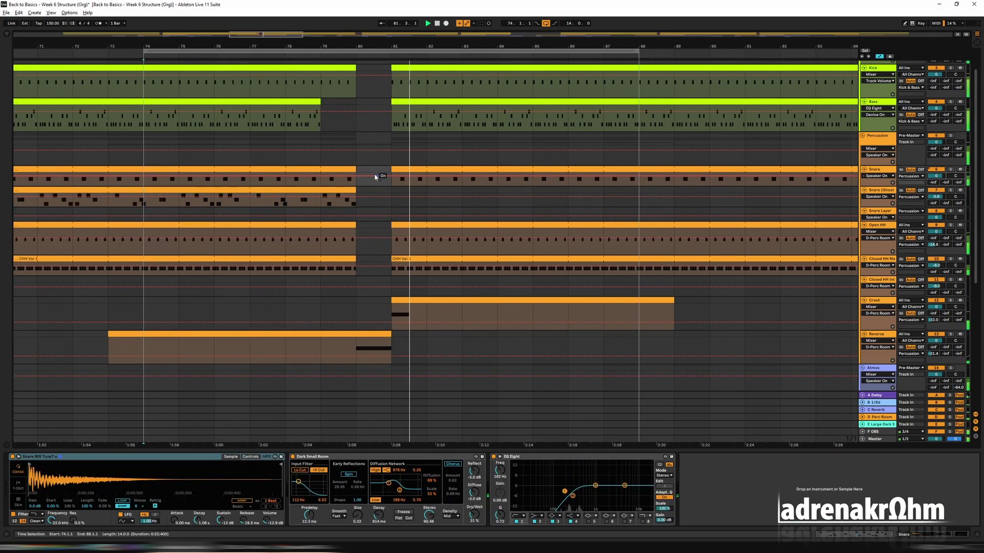
scroll(380, 96, up, 2)
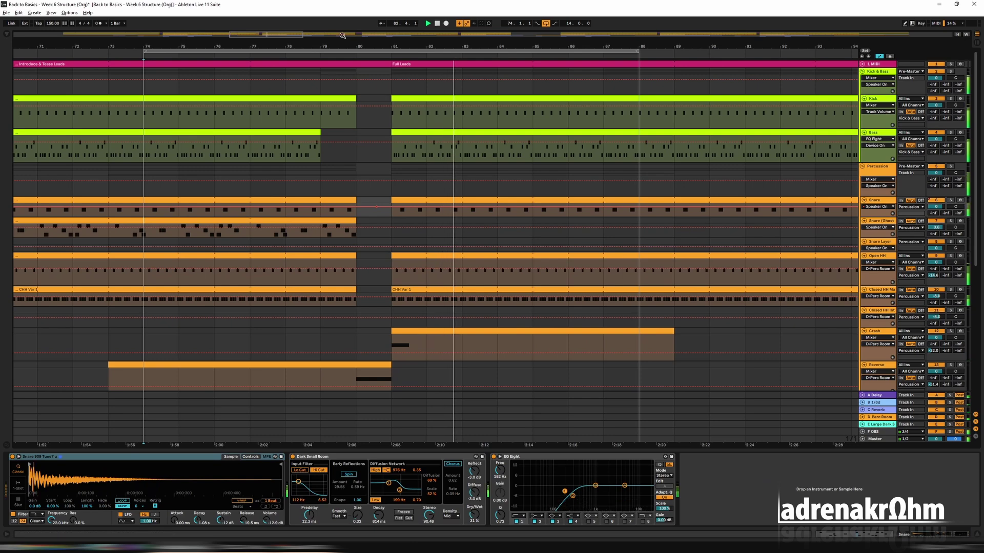
key(x)
mouse_move(345, 34)
mouse_down()
mouse_move(338, 43)
mouse_move(330, 31)
mouse_up()
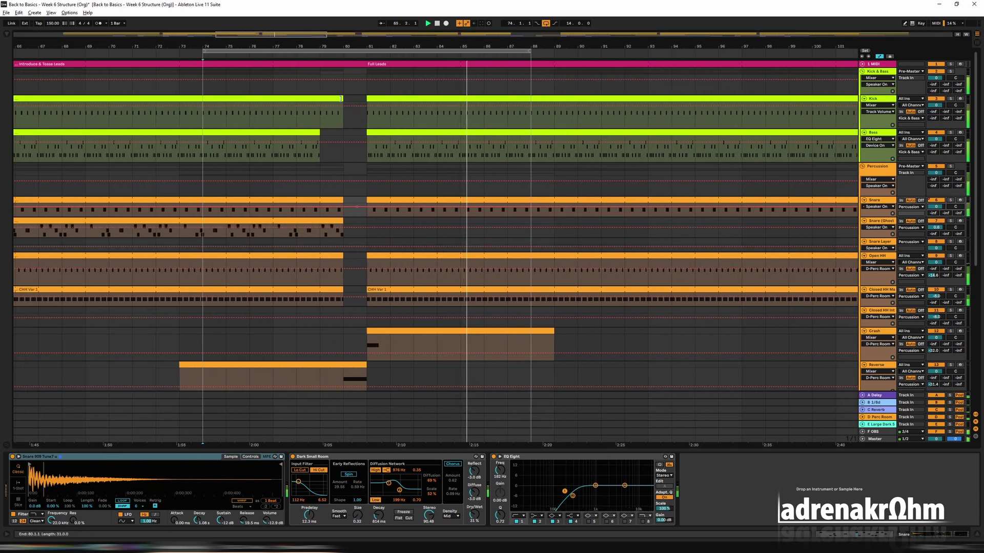
drag(343, 98, 320, 99)
drag(341, 199, 320, 220)
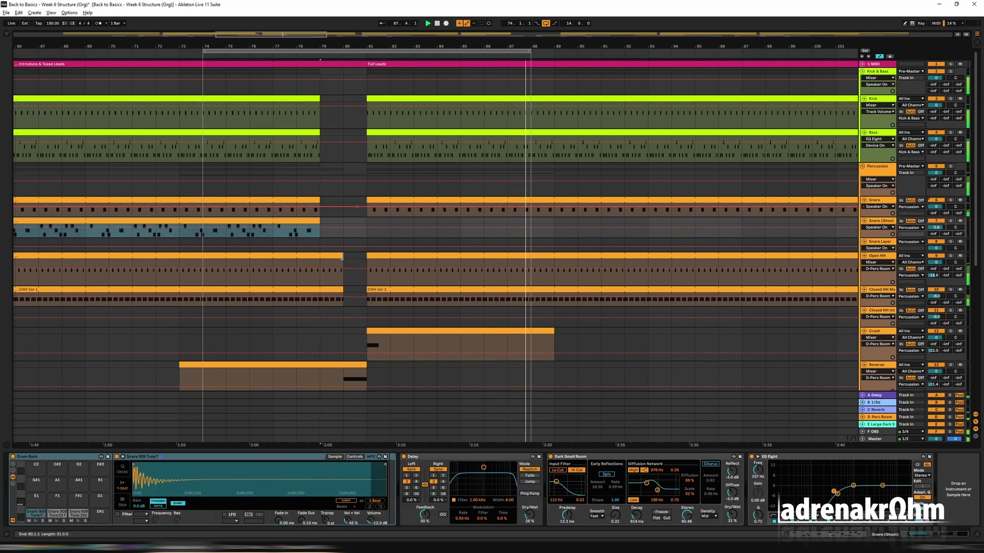
drag(342, 255, 320, 255)
drag(343, 289, 321, 289)
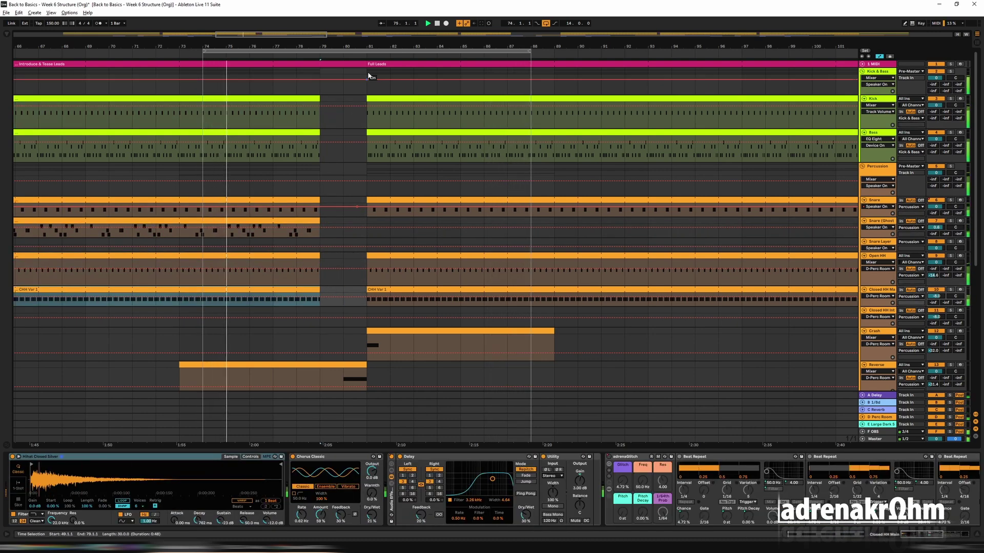
Extend the Kick, Bass, Snare, Snare (Ghost), Open HH and main Closed HH clips before the first Full Leads section to end at bar 80.
key(w)
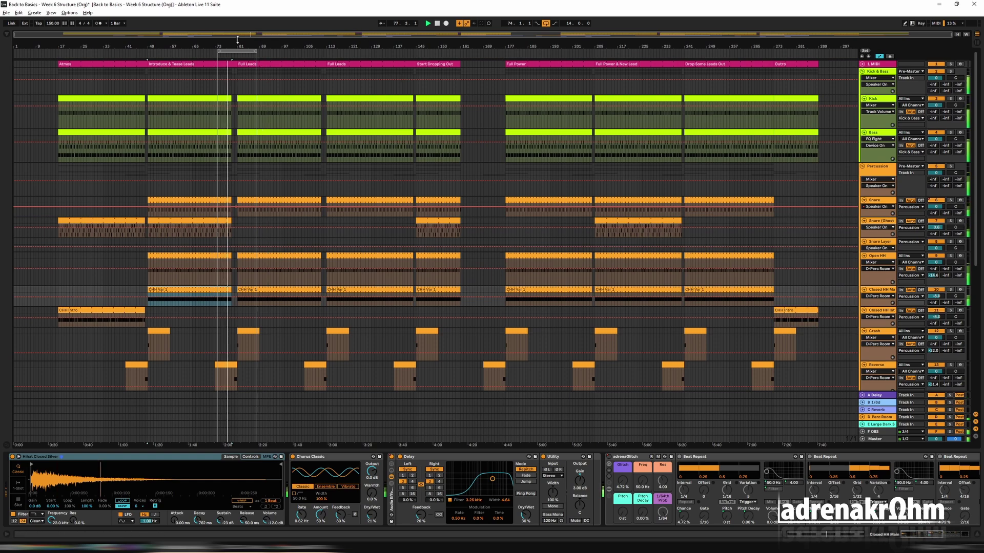
drag(237, 39, 367, 106)
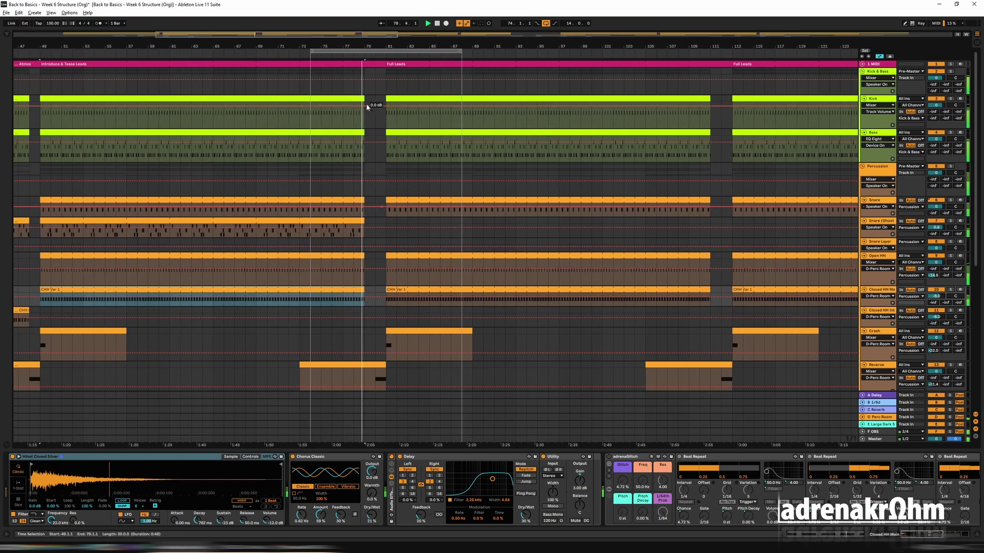
click(362, 99)
click(364, 130)
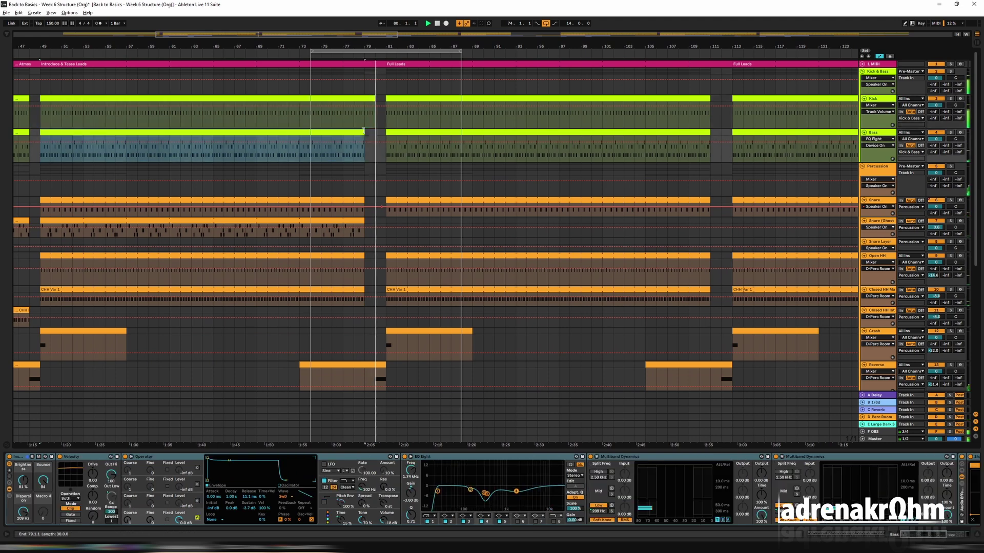
drag(365, 200, 370, 200)
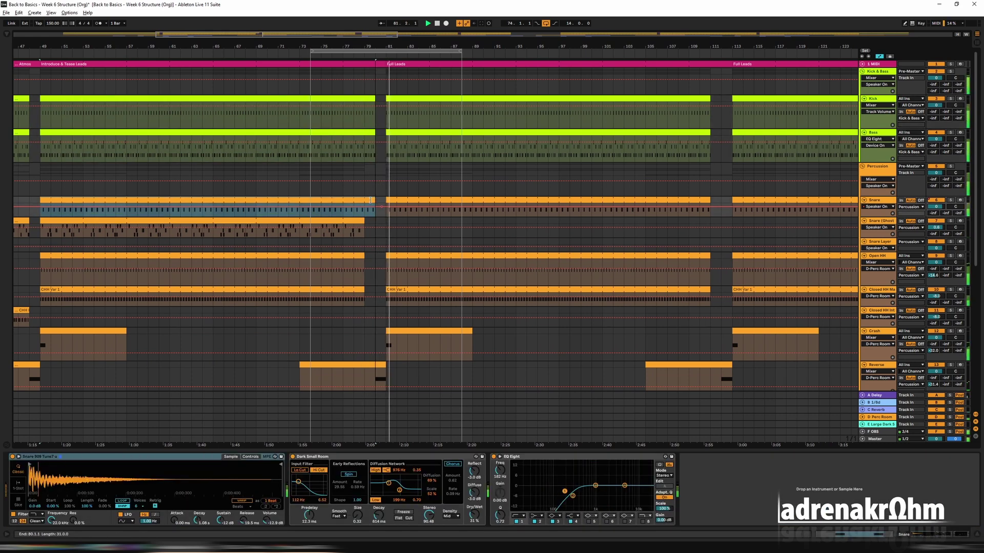
drag(364, 255, 375, 255)
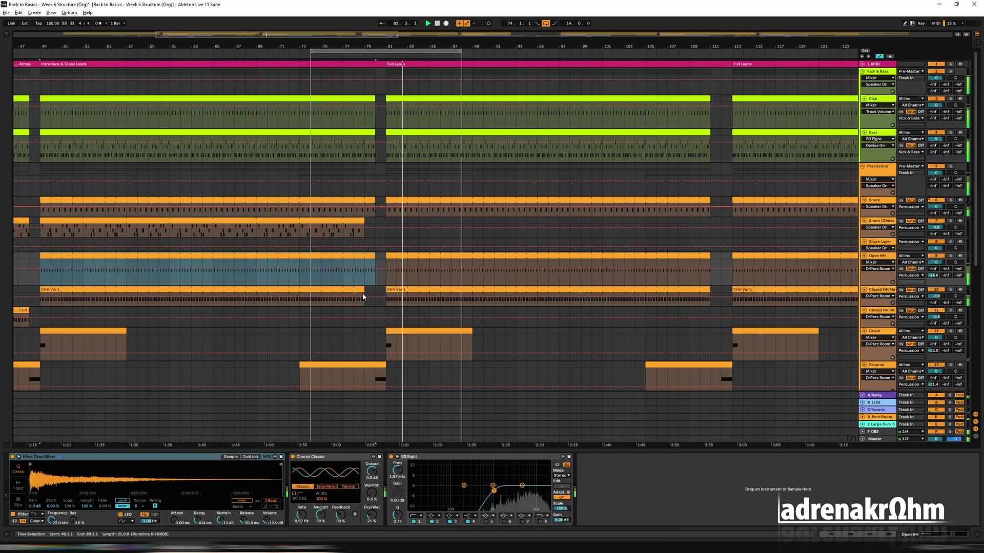
drag(363, 296, 375, 297)
click(365, 224)
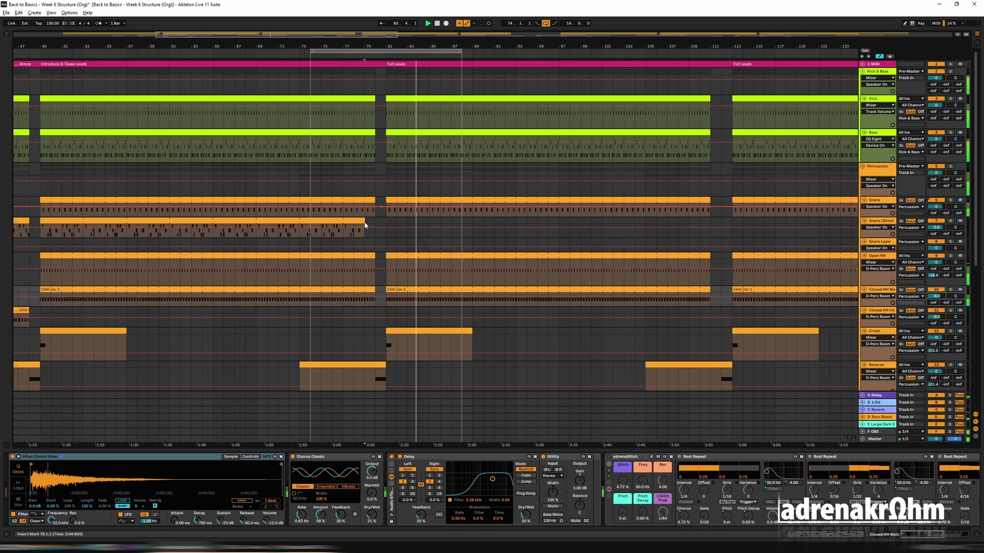
drag(365, 225, 374, 225)
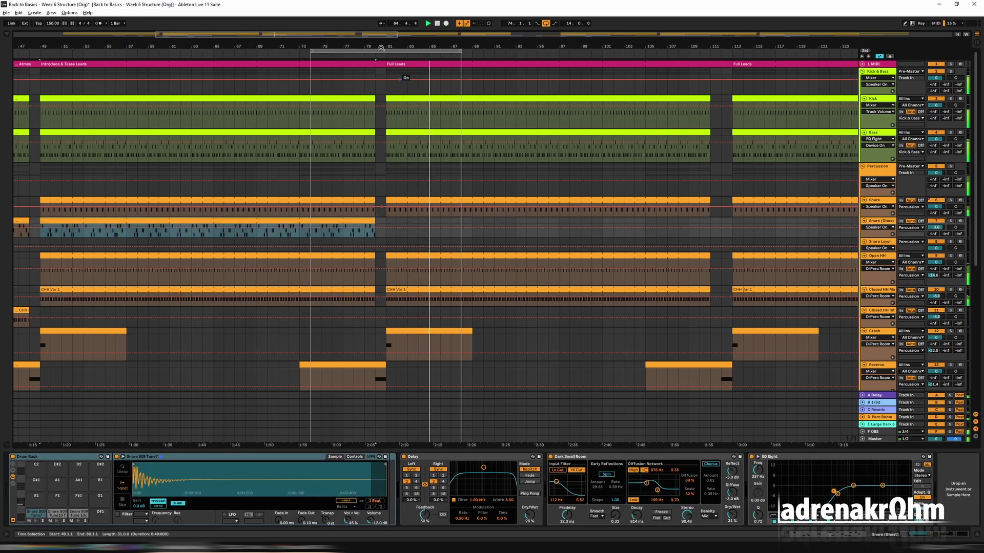
Move the 14-bar loop to start at bar 108 and play the change into the second Full Leads section.
key(w)
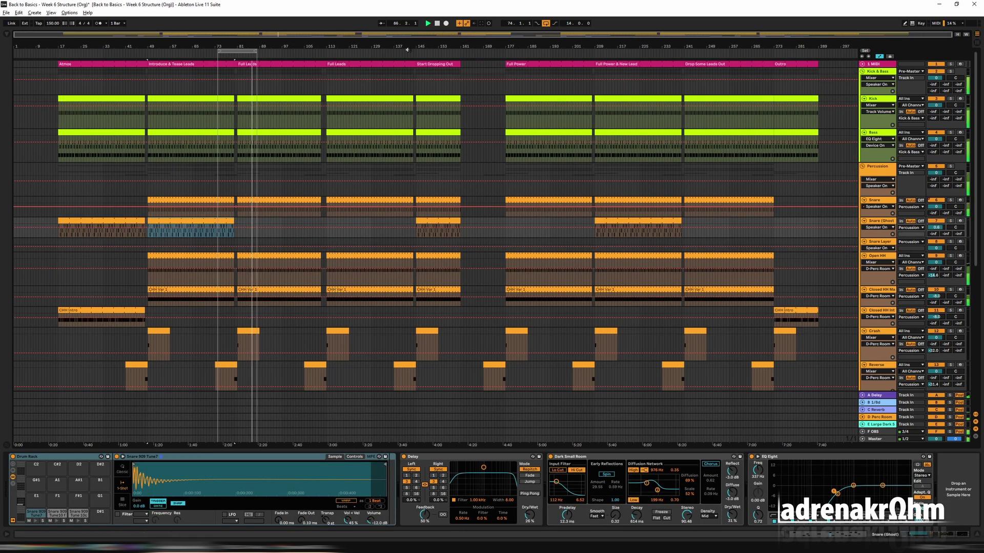
drag(238, 50, 333, 50)
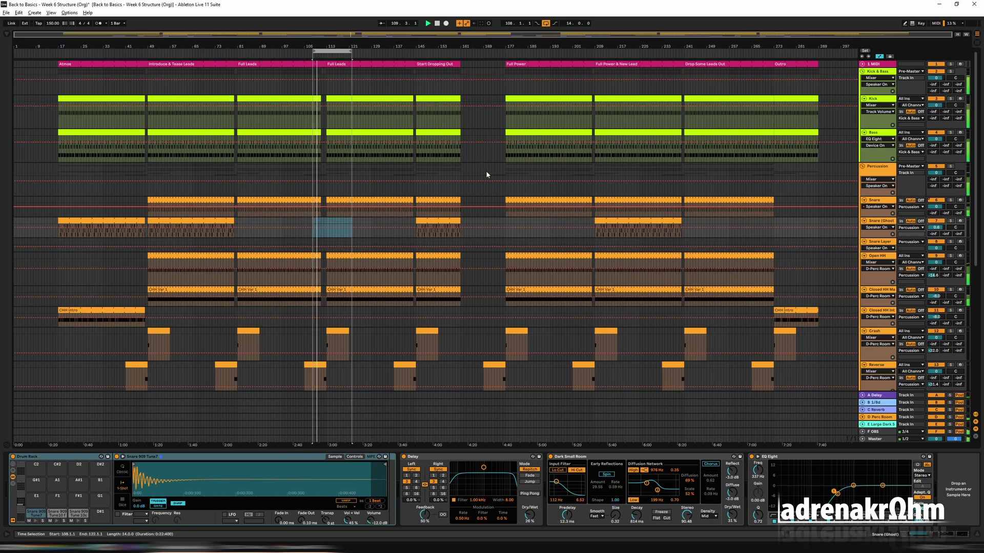
click(835, 442)
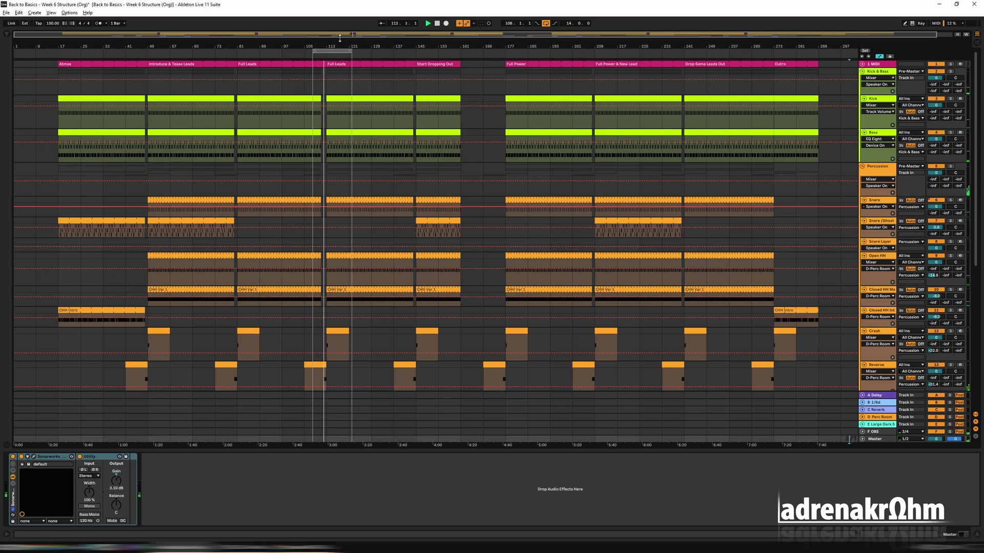
drag(302, 47, 445, 75)
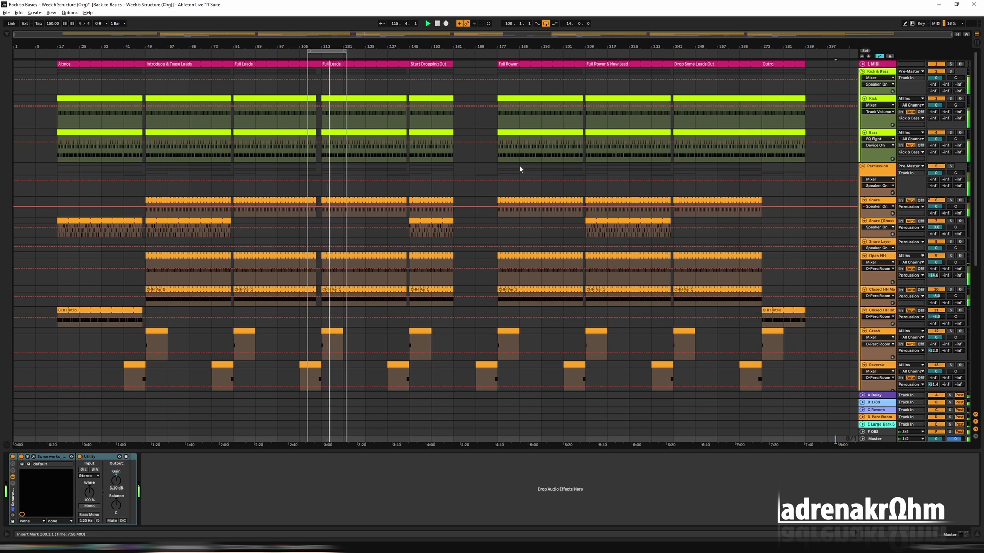
drag(366, 210, 212, 210)
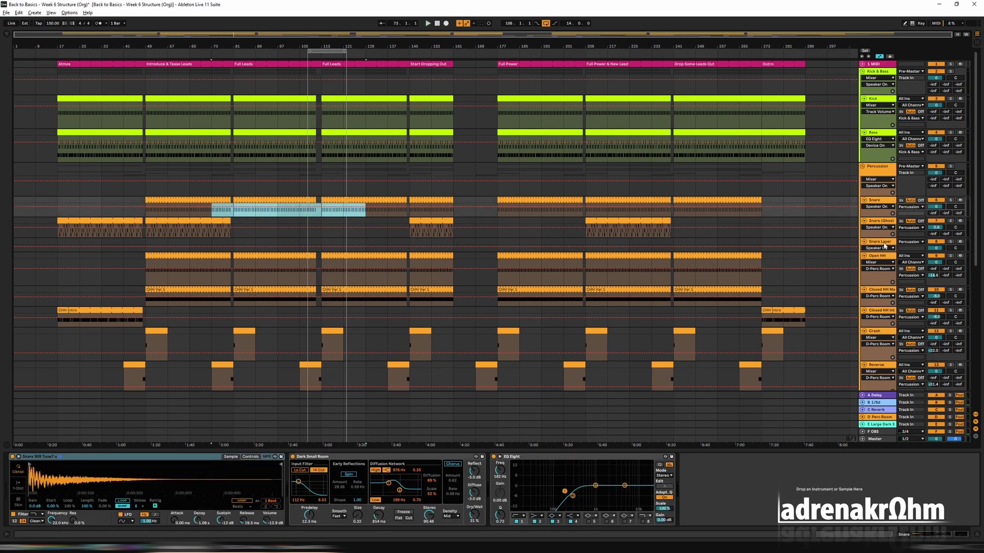
Enlarge the Snare Layer track and audition its clip in the Session View, first soloed and then within the full mix.
click(883, 246)
drag(881, 251, 881, 271)
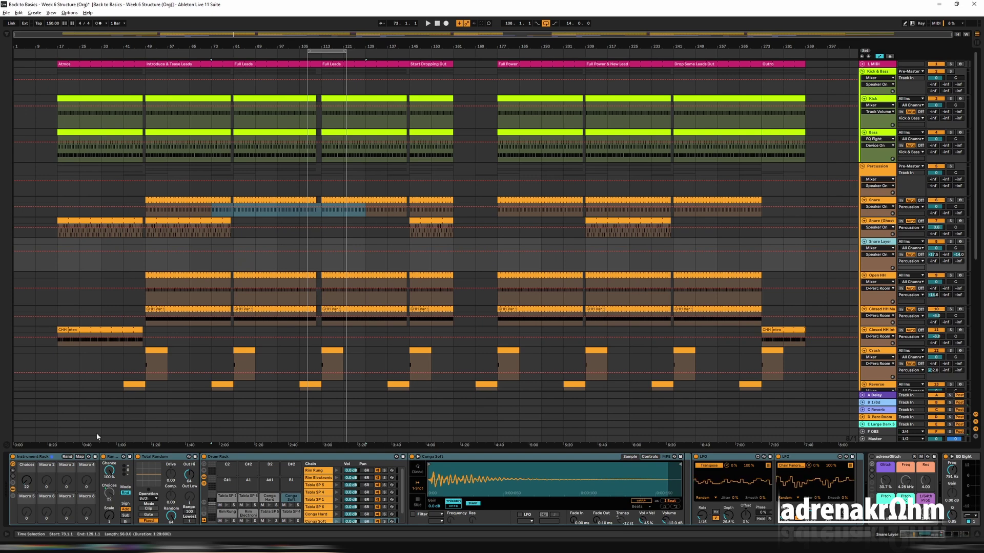
key(Tab)
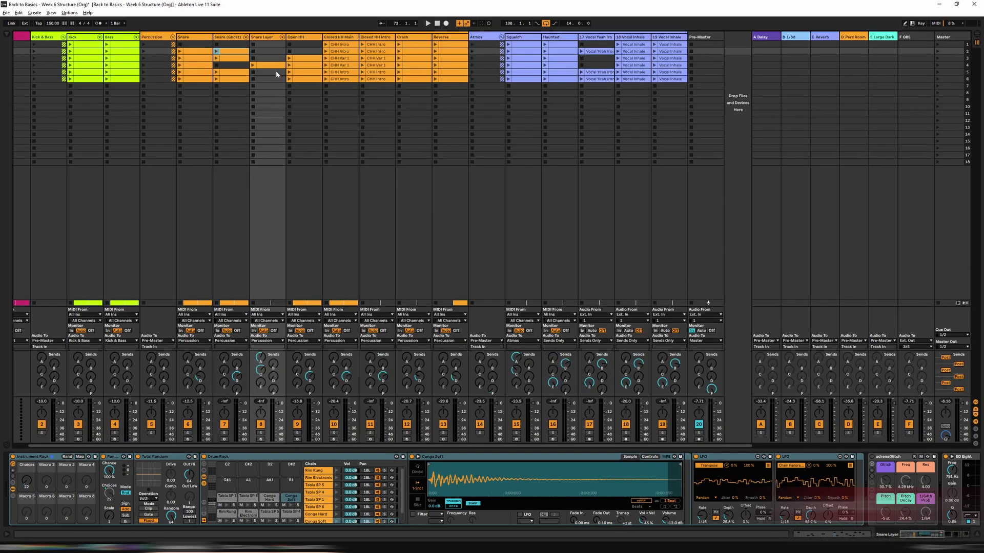
click(252, 66)
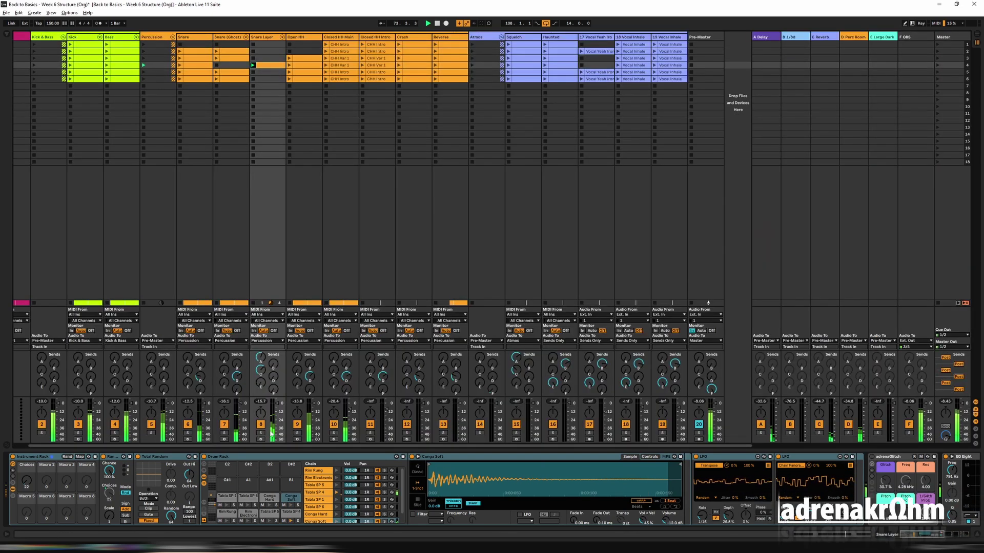
click(261, 433)
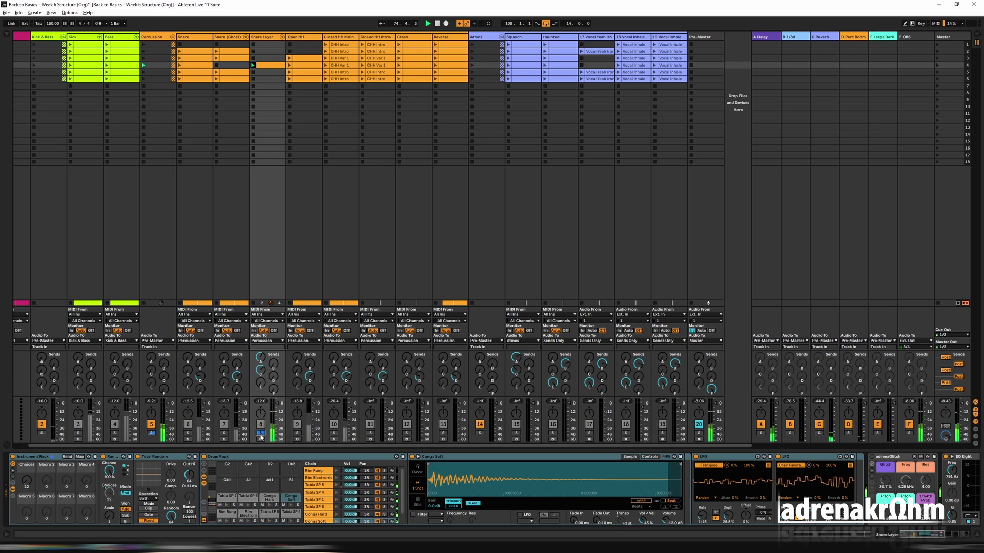
click(261, 434)
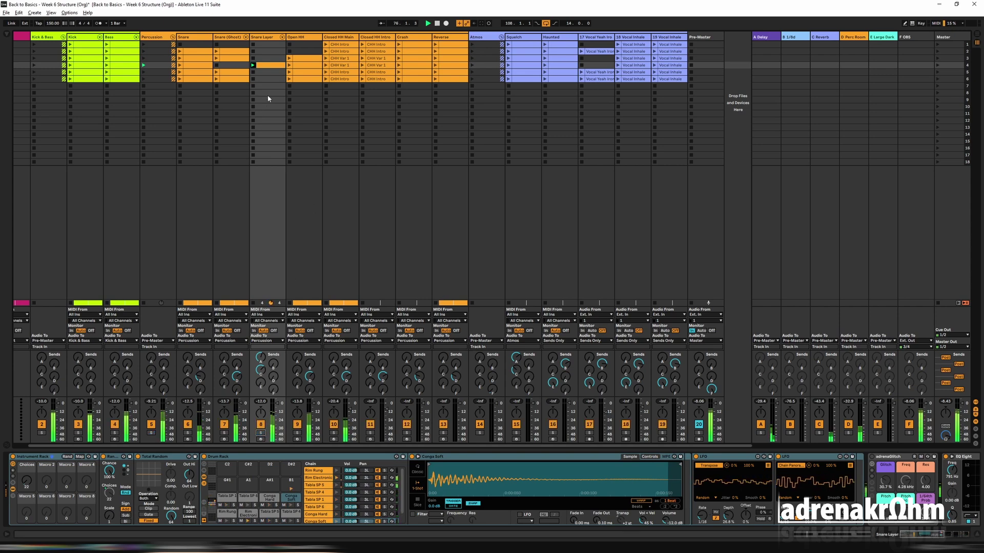
Replace the Snare (Ghost) part at bars 145 to 161 with the Snare Layer clip and repeat it across bars 241 to 273.
key(Tab)
click(299, 177)
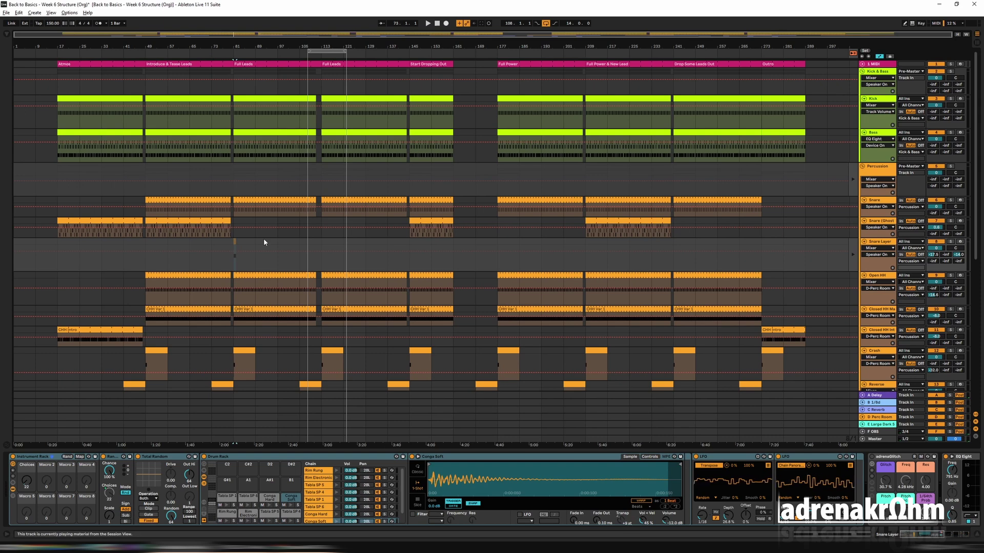
click(417, 222)
click(234, 242)
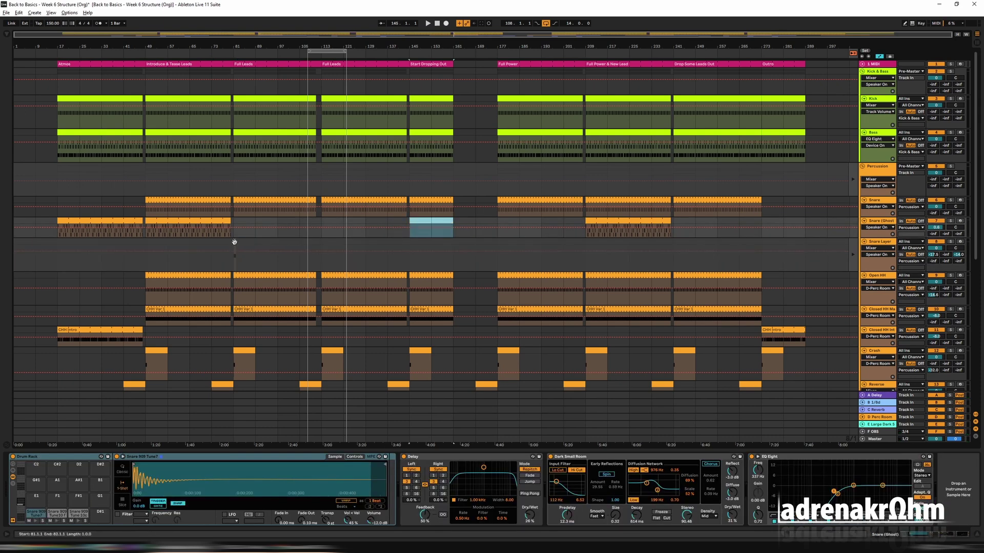
drag(235, 243, 458, 244)
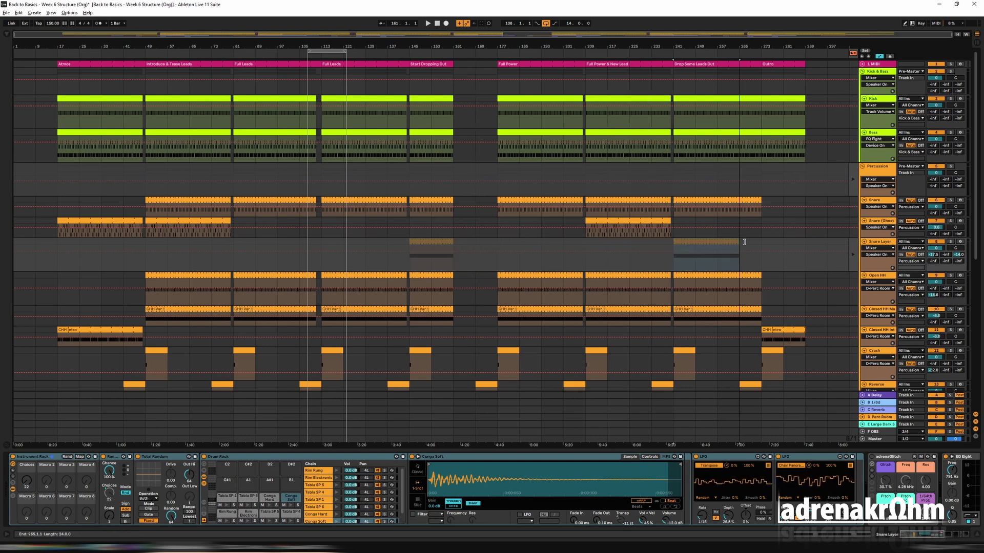
Play the Start Dropping Out section with a 64-bar loop starting at bar 145.
drag(332, 52, 599, 52)
key(space)
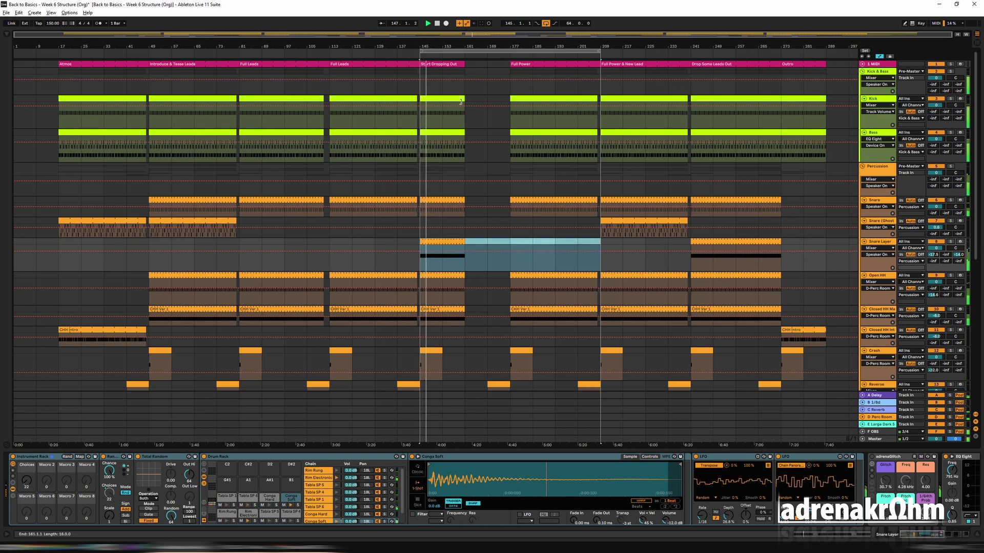
click(645, 269)
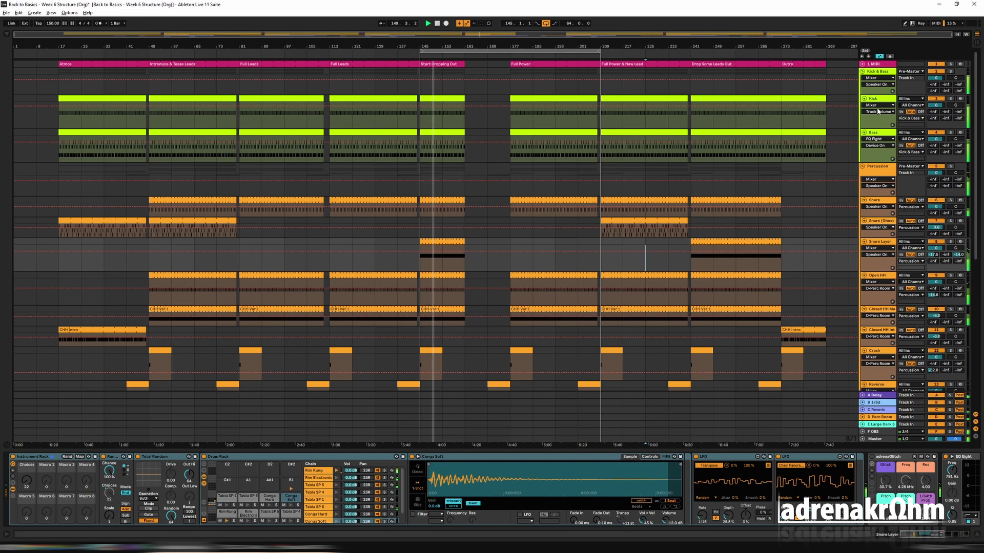
Shrink the Kick & Bass group lane and reduce the Percussion group and its tracks to minimum height.
drag(875, 95, 881, 82)
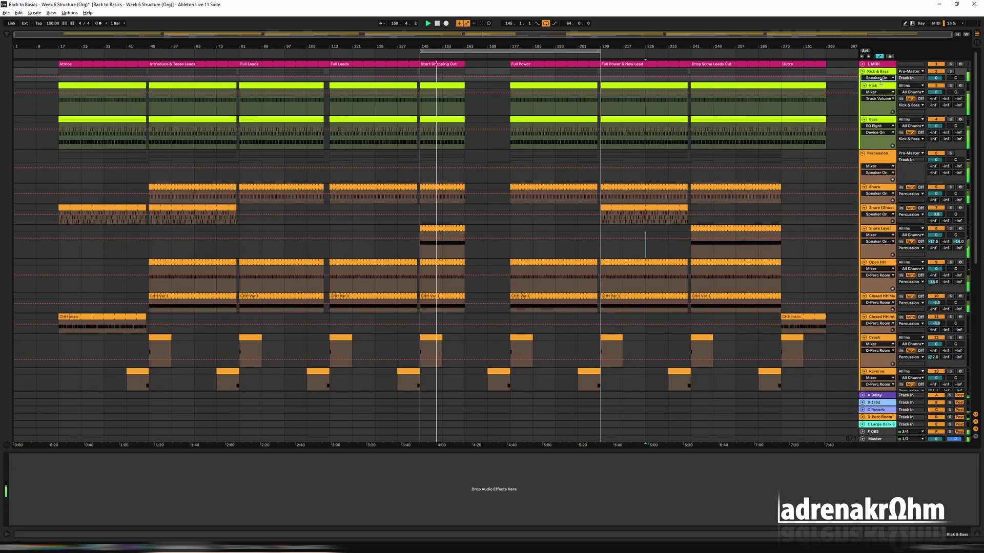
click(865, 74)
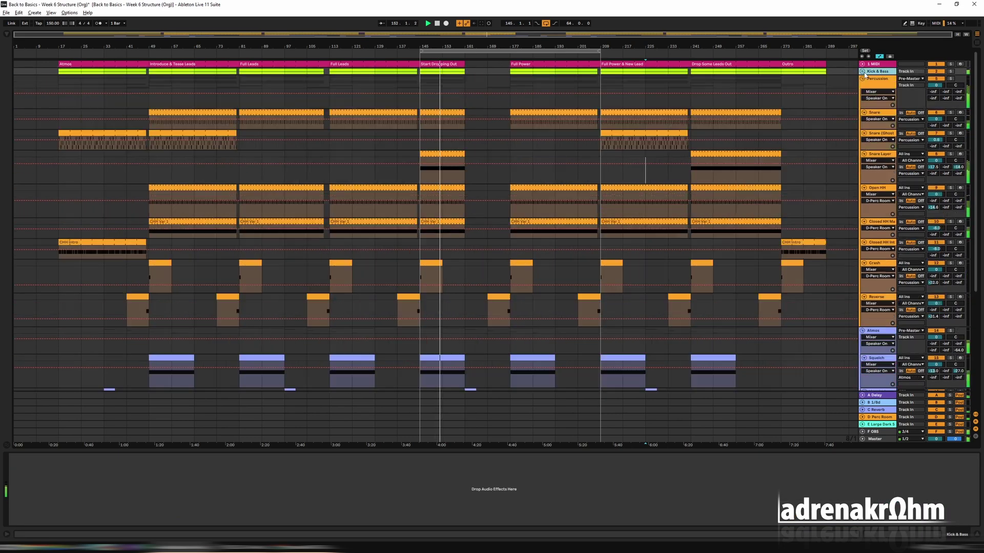
key(u)
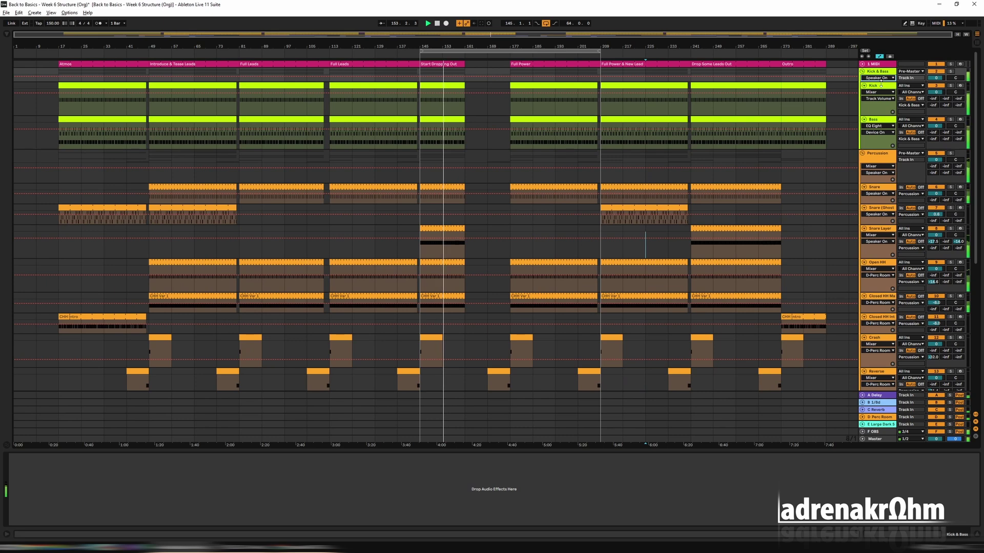
click(864, 73)
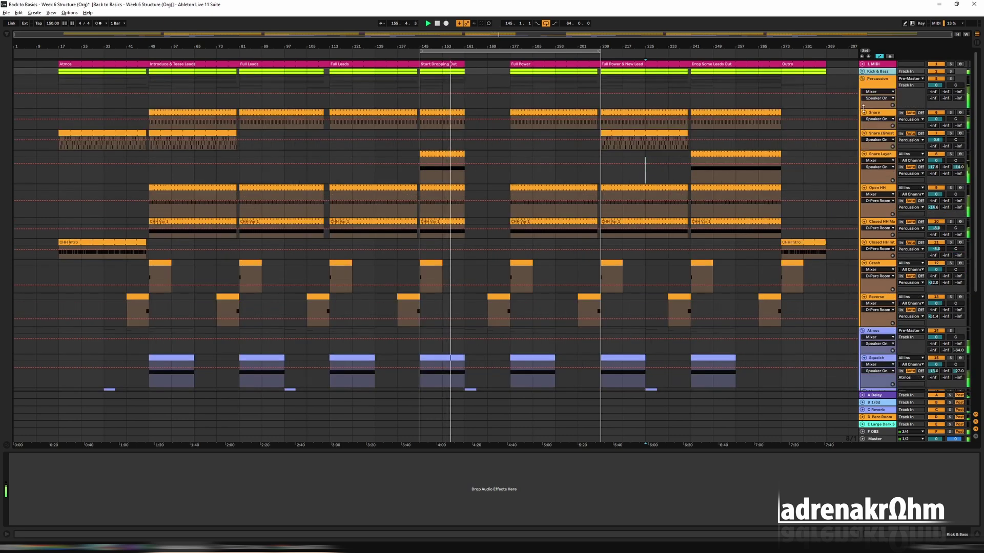
key(space)
drag(881, 129, 881, 117)
drag(881, 137, 882, 123)
drag(881, 157, 881, 131)
drag(881, 164, 881, 138)
mouse_move(881, 158)
mouse_down()
mouse_move(881, 145)
mouse_move(882, 165)
mouse_up()
drag(881, 159, 881, 152)
drag(882, 193, 881, 167)
drag(881, 108, 882, 94)
Unfold the Kick & Bass group and shrink the Kick, Bass, Squelch, Haunted and vocal tracks to minimum height.
click(863, 71)
drag(881, 149, 881, 129)
drag(882, 116, 881, 102)
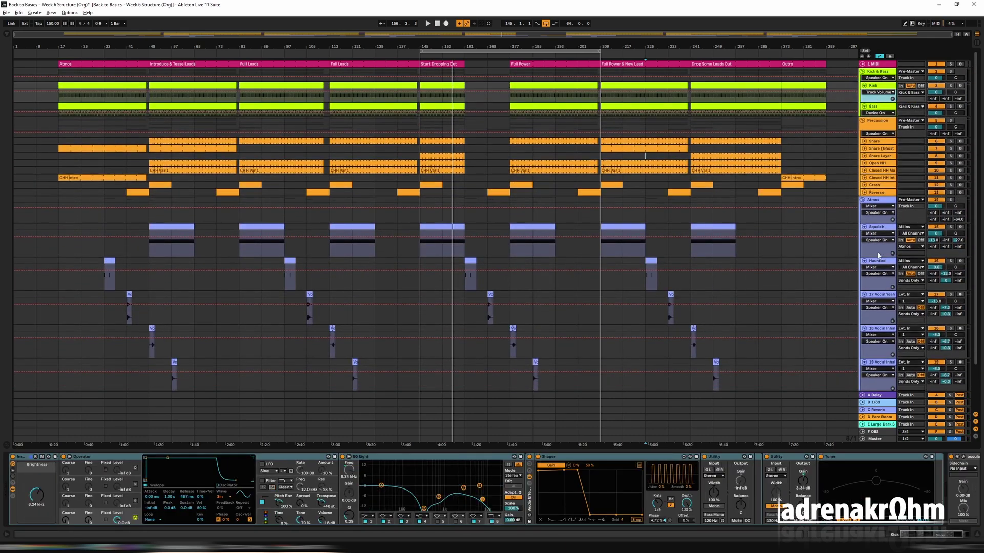
drag(878, 260, 878, 243)
click(864, 281)
click(864, 247)
click(864, 227)
click(864, 248)
click(864, 256)
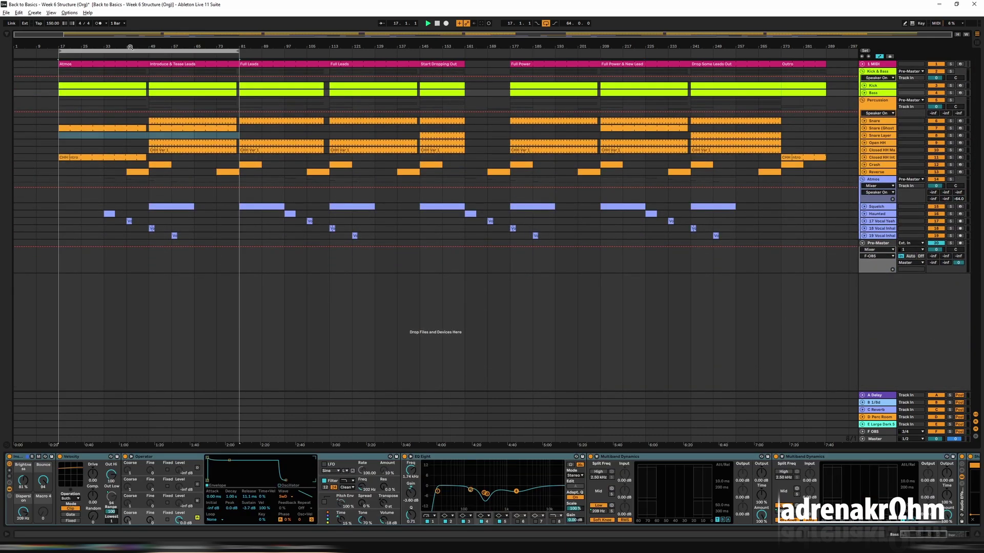
Play the opening sections with the 64-bar loop starting at bars 17, 41 and, with the fixed grid set to 2 Bars, 47.
key(space)
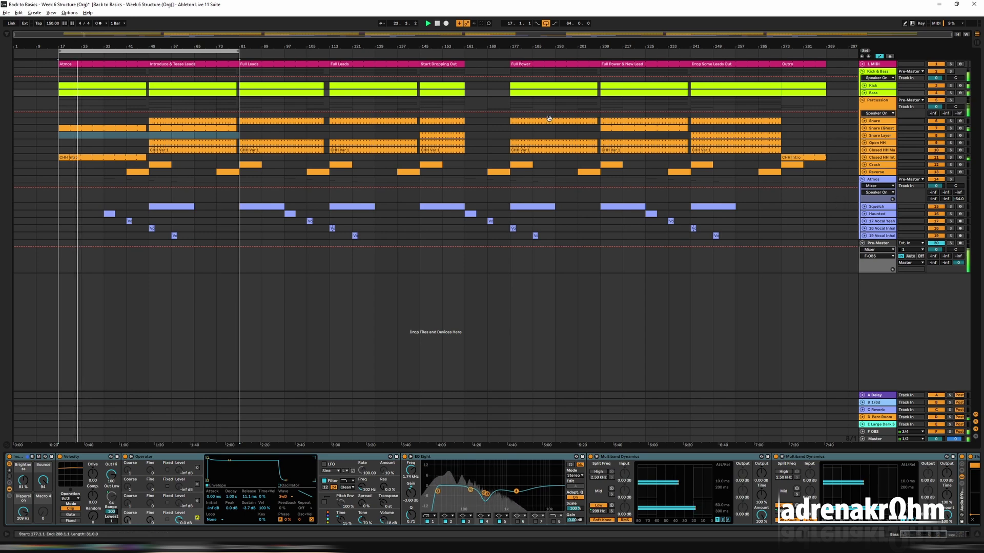
drag(182, 50, 266, 53)
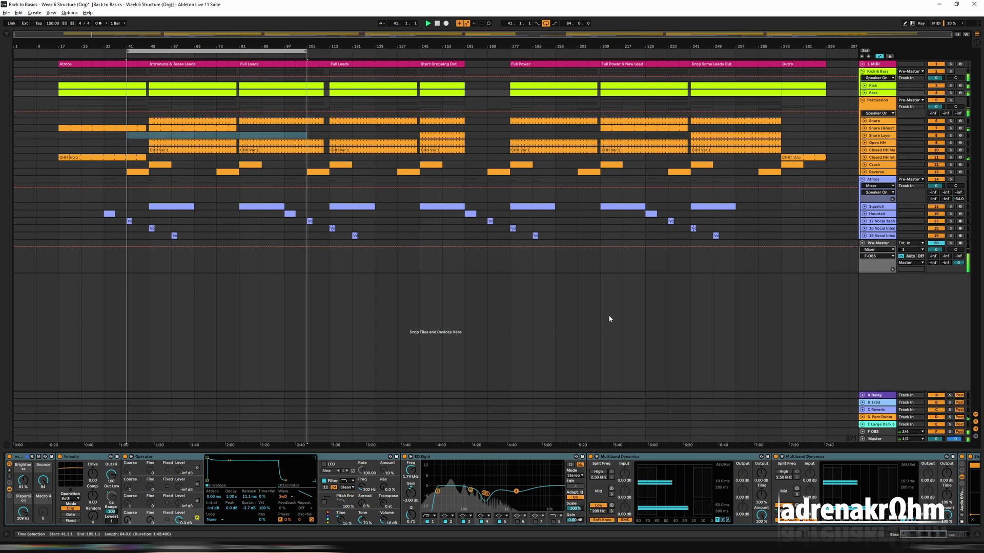
right_click(850, 437)
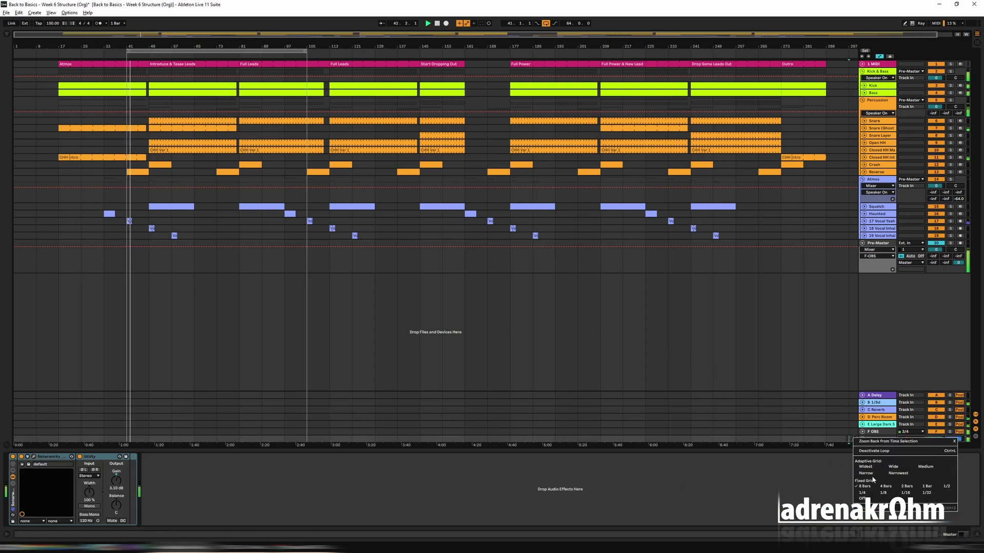
click(906, 487)
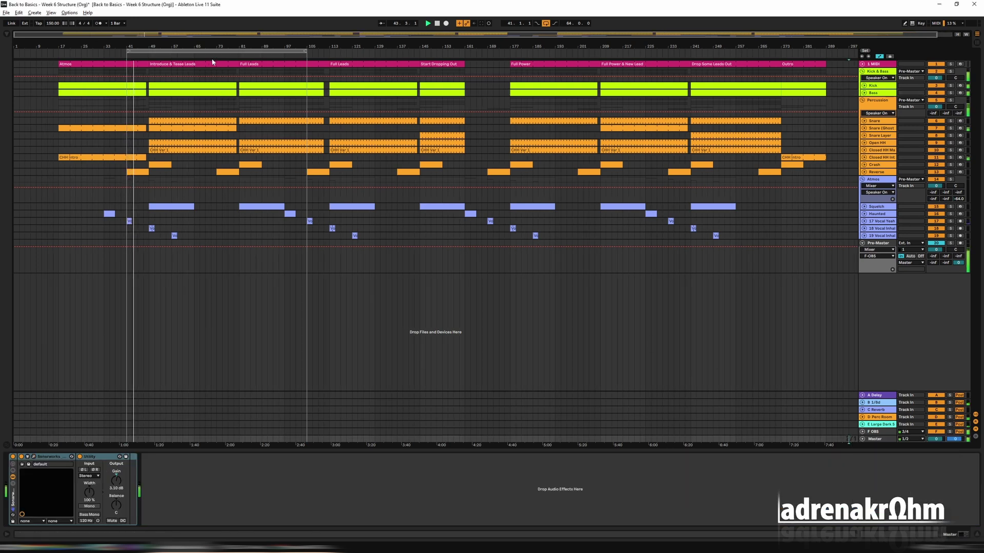
drag(217, 51, 234, 51)
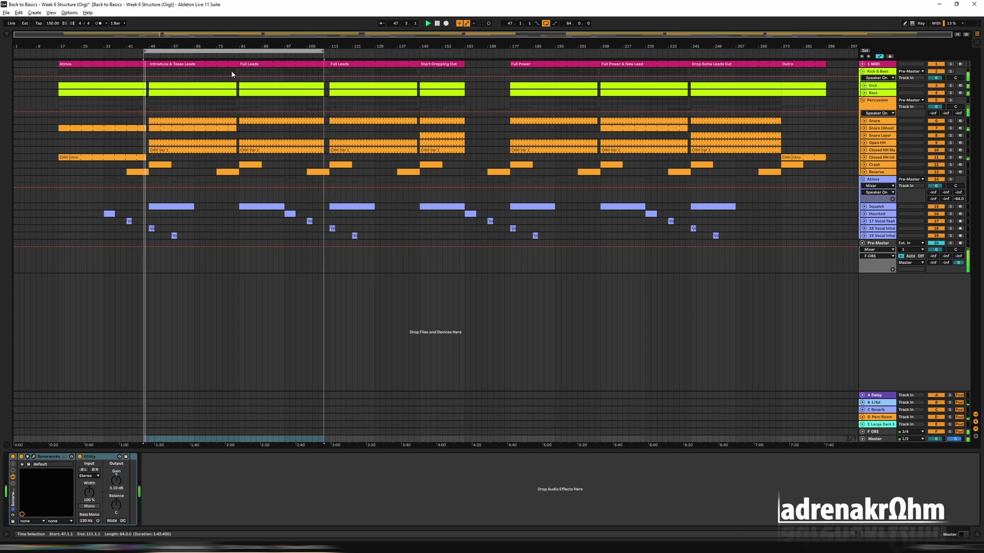